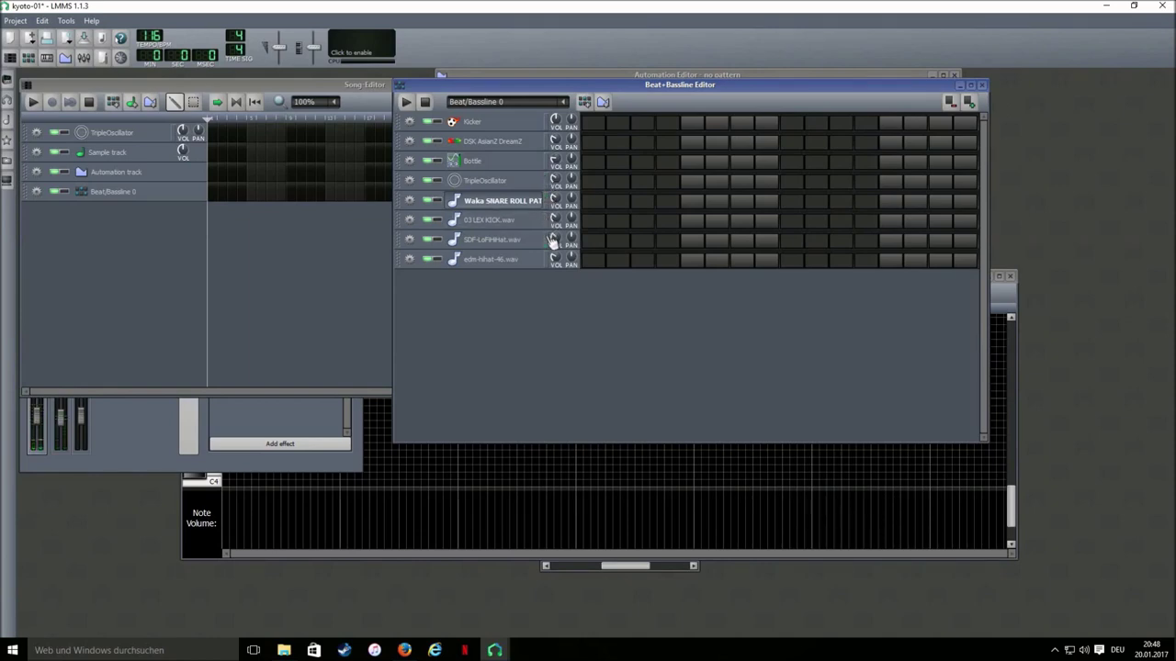
# - Open the DSK AsianZ DreamZ instrument from the Beat+Bassline Editor and show its plugin interface
pyautogui.click(531, 146)
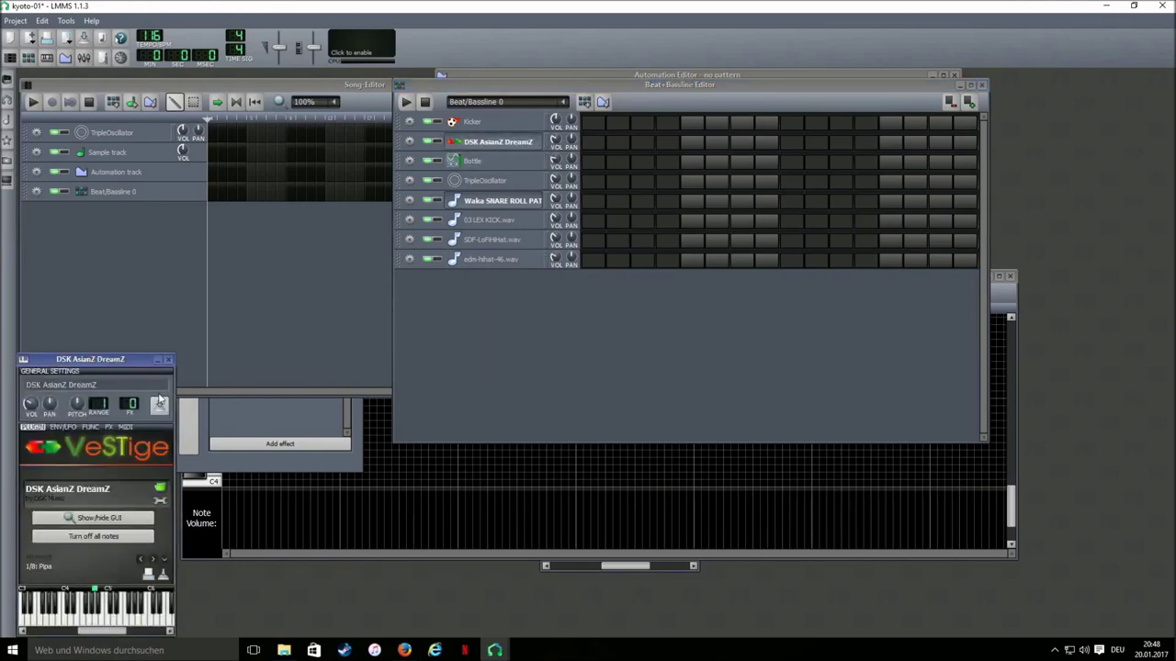
pyautogui.moveTo(97, 364); pyautogui.dragTo(673, 334)
pyautogui.click(658, 488)
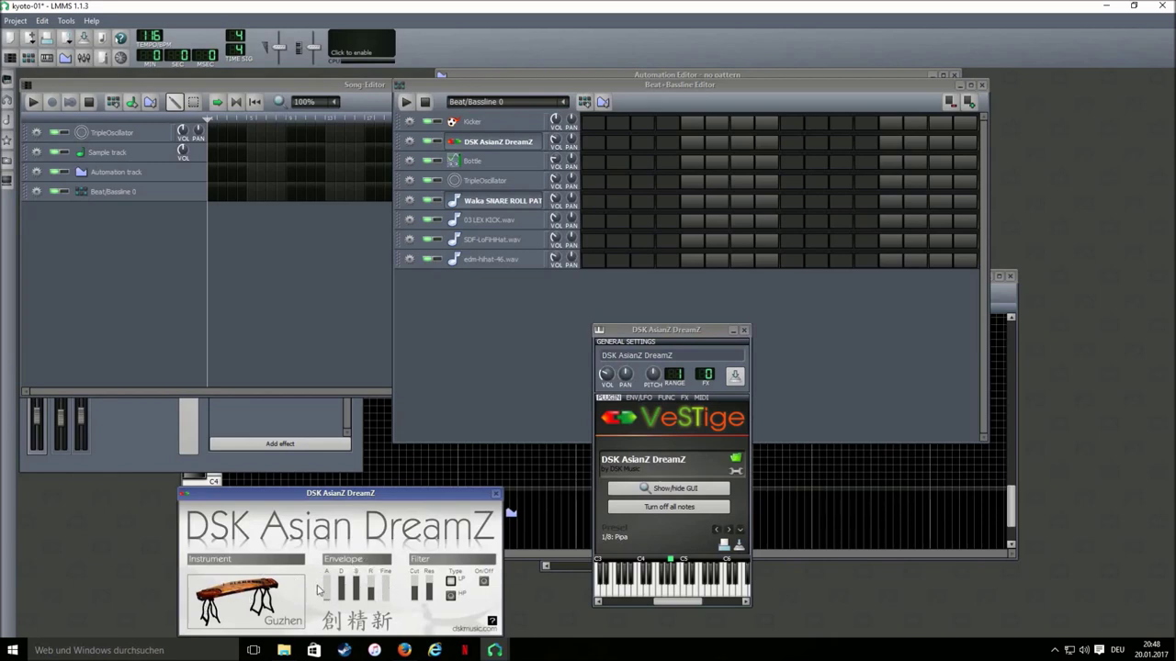
# - Inspect the Calf Reverb LADSPA and C* Eq controls in the instrument's effects chain, and close the instrument window
pyautogui.click(683, 398)
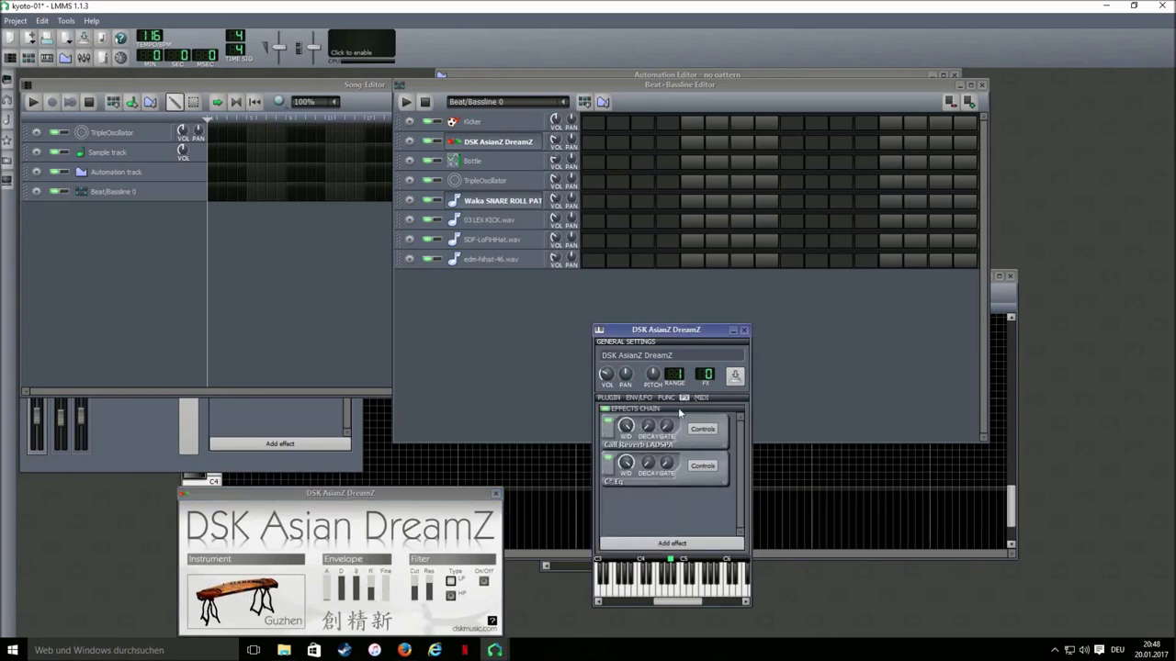
pyautogui.click(700, 430)
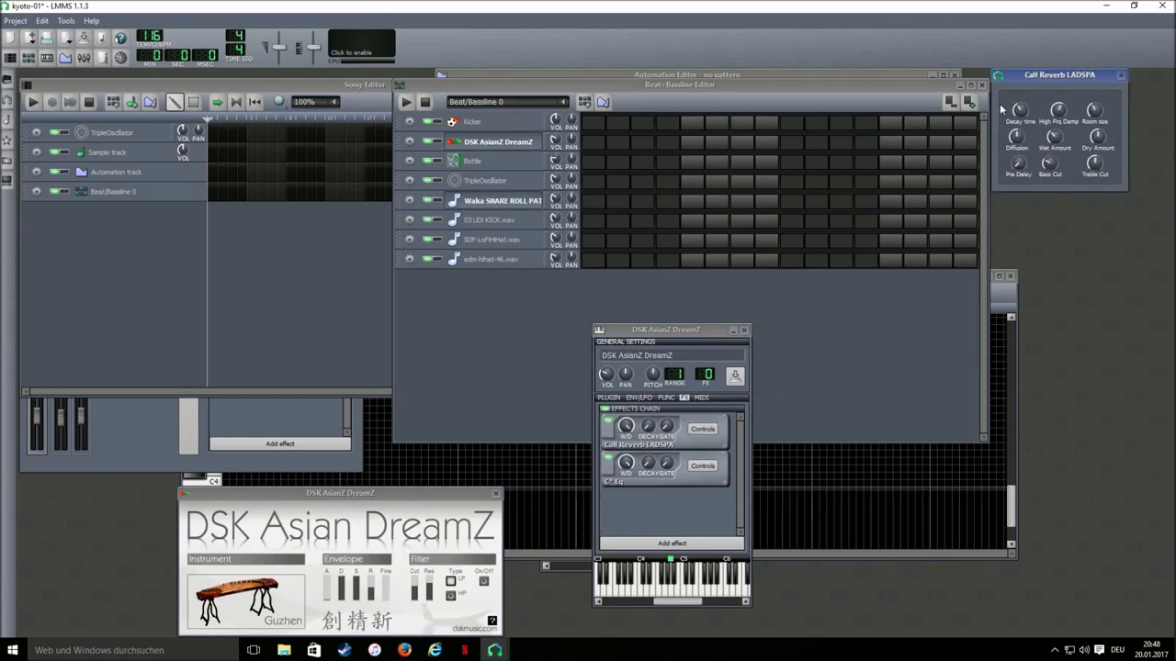
pyautogui.click(1121, 75)
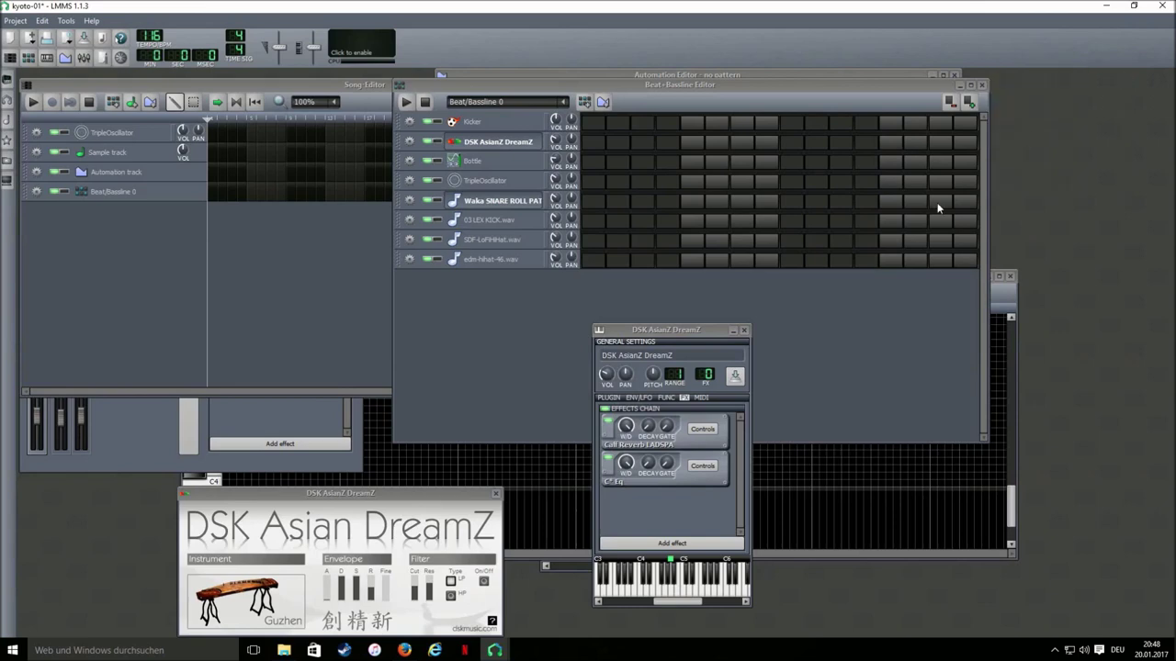
pyautogui.click(701, 467)
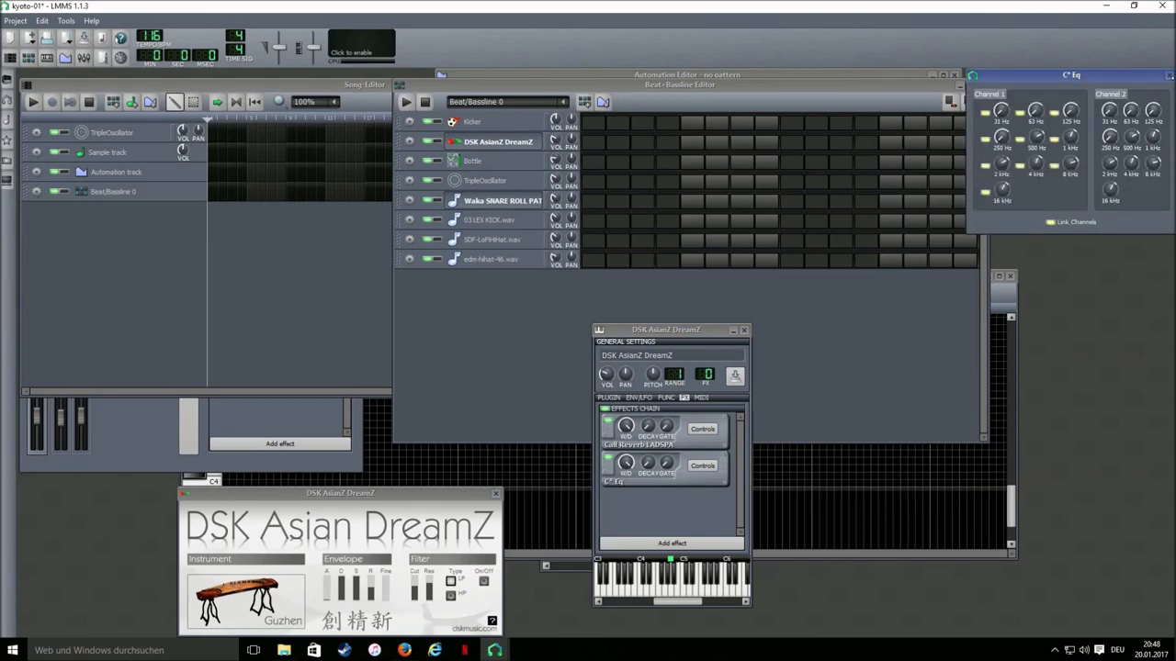
pyautogui.click(1169, 75)
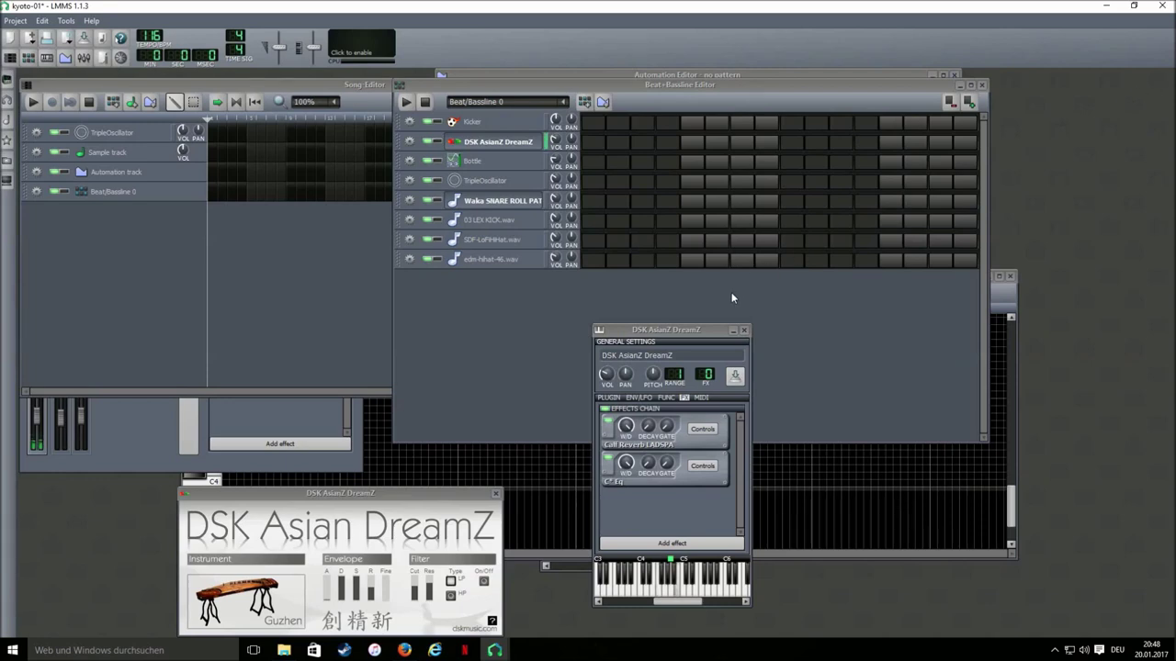
pyautogui.click(605, 408)
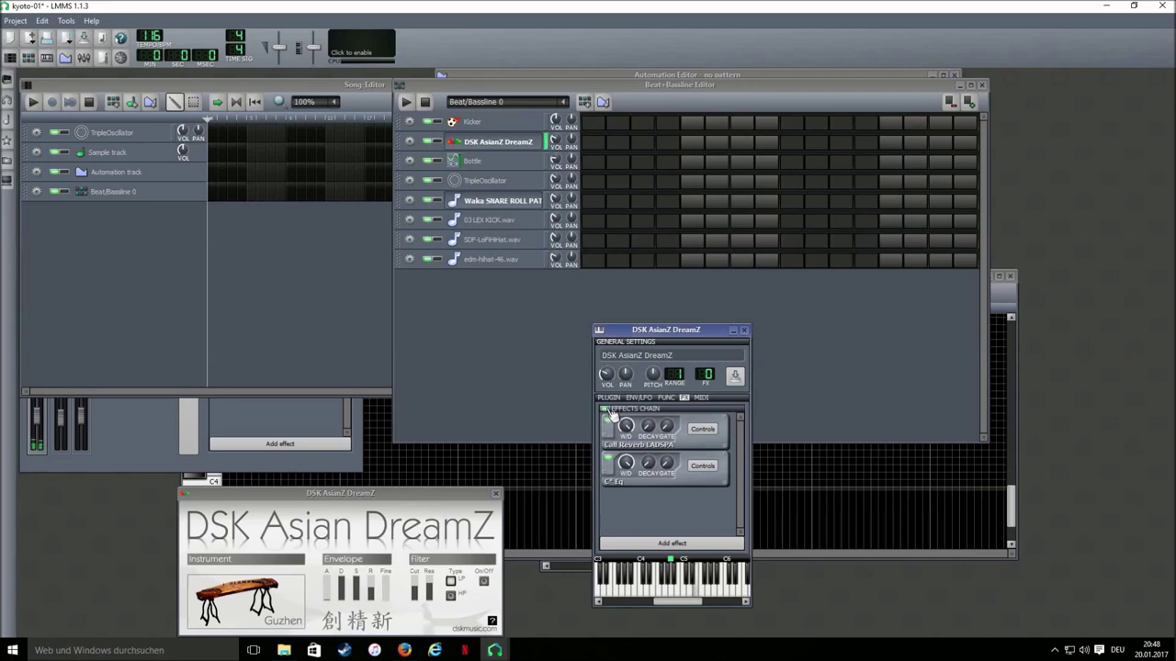
pyautogui.click(744, 330)
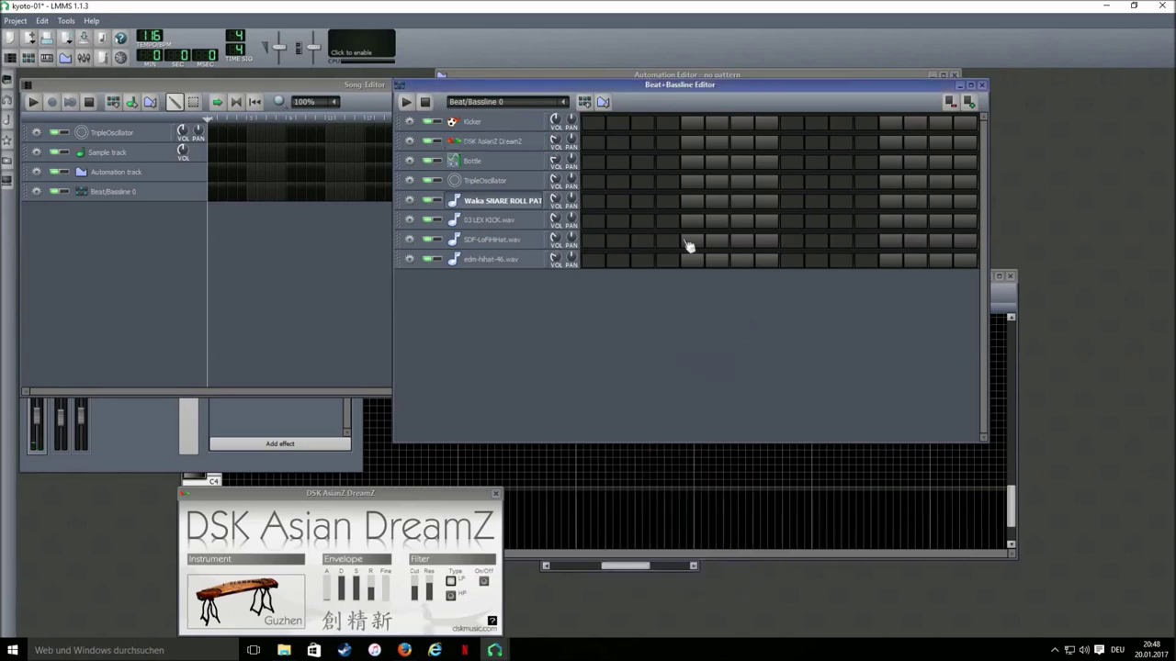
# - Open the DSK AsianZ DreamZ pattern in the Piano-Roll and place an eighth-note C7 at the start
pyautogui.rightClick(638, 149)
pyautogui.click(680, 158)
pyautogui.scroll(4, 235, 367)
pyautogui.click(224, 367)
pyautogui.rightClick(230, 370)
pyautogui.scroll(-1, 634, 292)
pyautogui.click(223, 367)
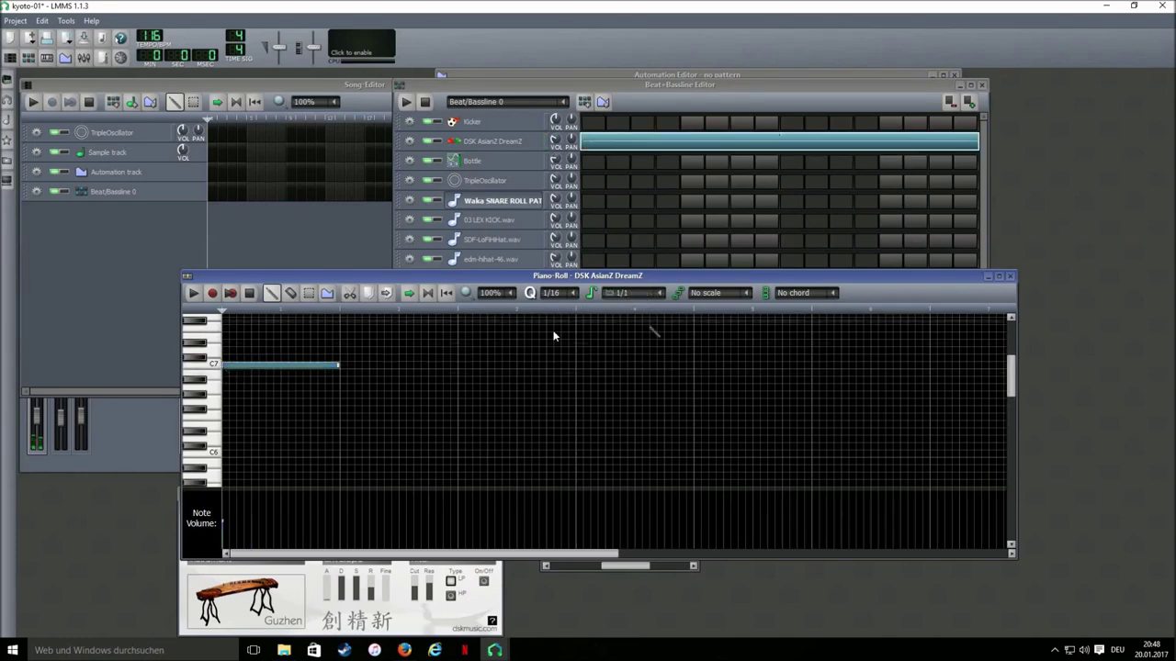
pyautogui.scroll(1, 634, 293)
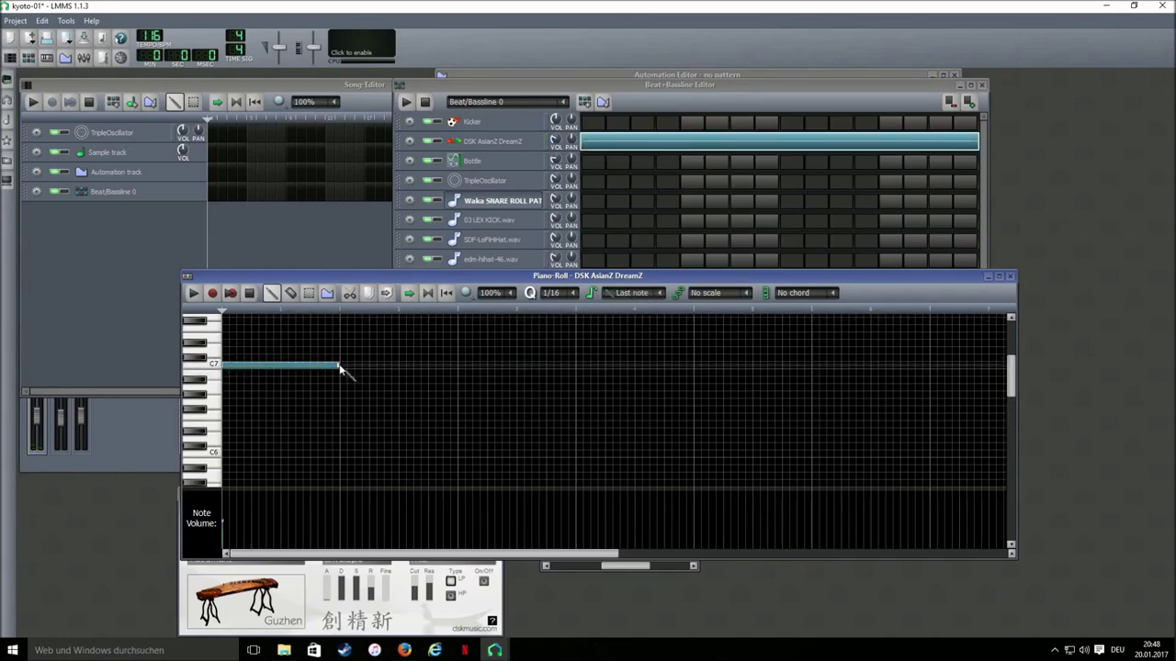
pyautogui.moveTo(339, 366); pyautogui.dragTo(234, 373)
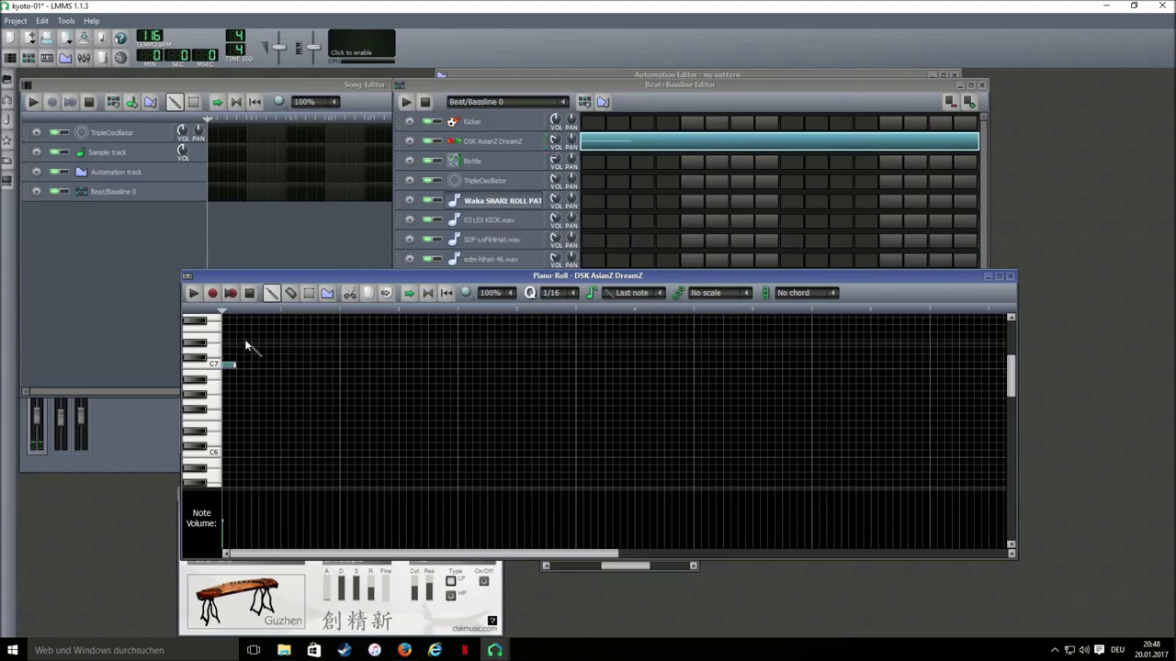
# - Lower the first note to A6, add eighth notes on B6 and G6 right after it, and play the pattern
pyautogui.moveTo(227, 365); pyautogui.dragTo(229, 386)
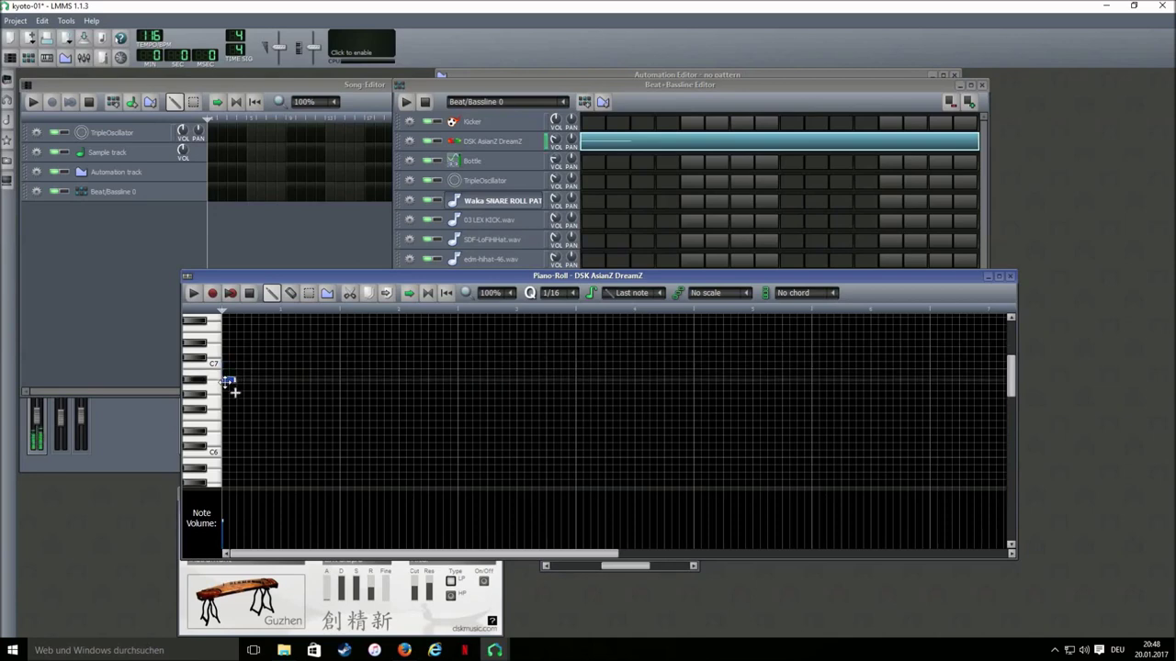
pyautogui.click(238, 372)
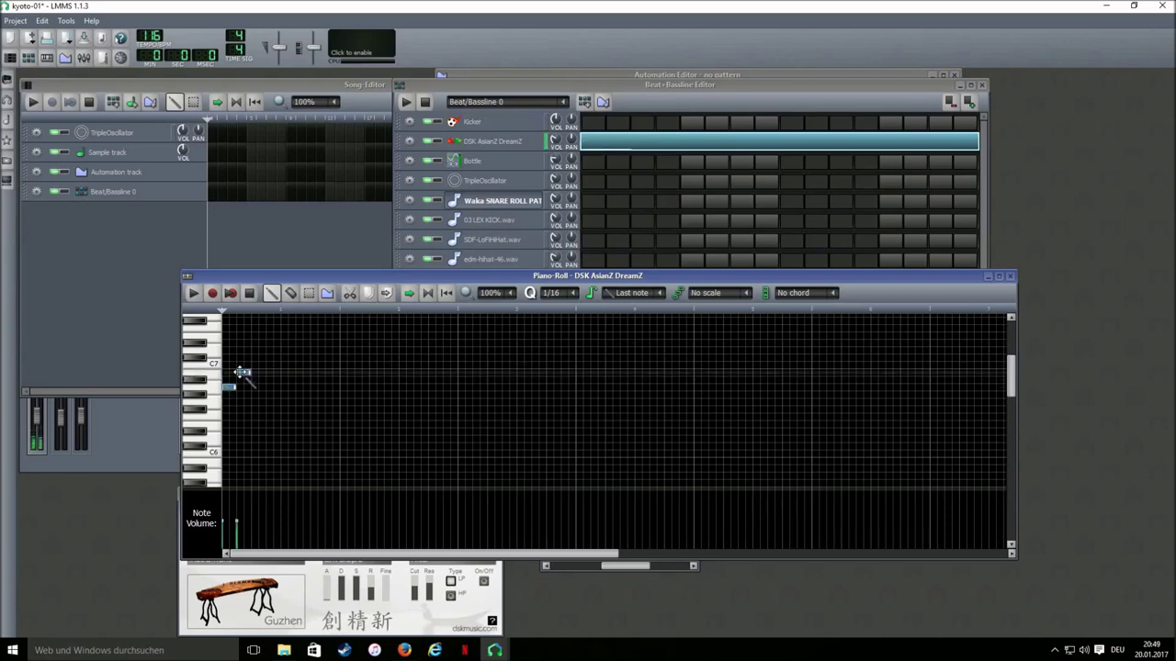
pyautogui.click(256, 401)
pyautogui.click(193, 292)
pyautogui.click(248, 292)
# - Rearrange the pitches of the three opening notes to A6, D7 and B6, and play them back
pyautogui.moveTo(228, 387); pyautogui.dragTo(244, 351)
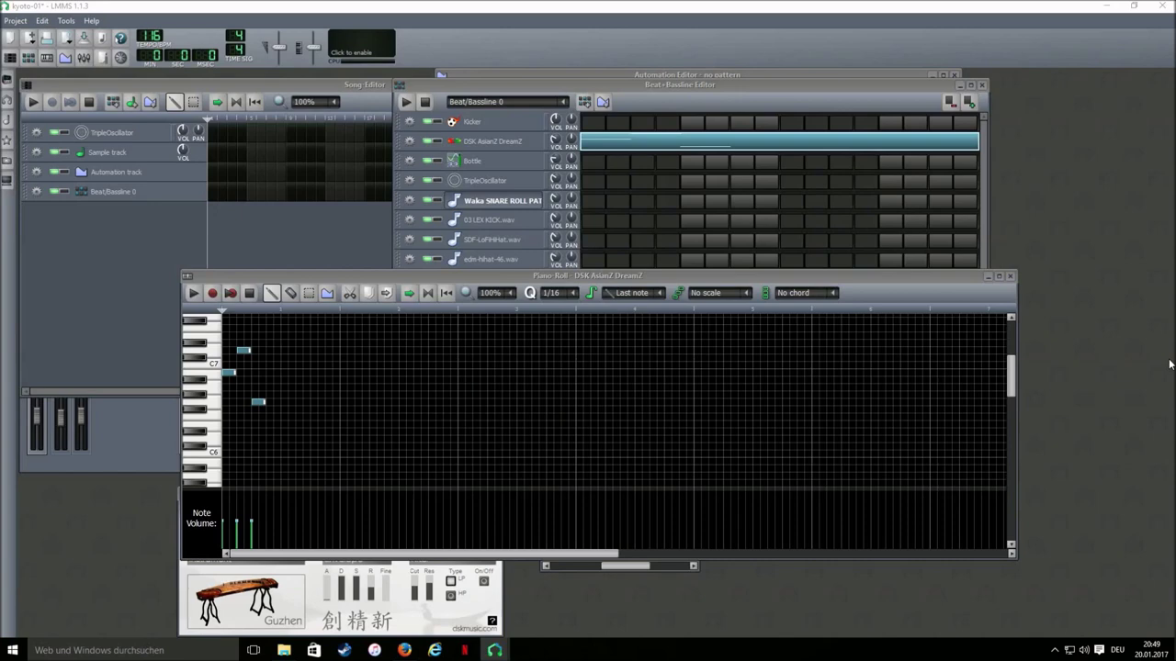
pyautogui.moveTo(229, 372); pyautogui.dragTo(231, 386)
pyautogui.click(243, 352)
pyautogui.click(258, 401)
pyautogui.moveTo(258, 401); pyautogui.dragTo(258, 372)
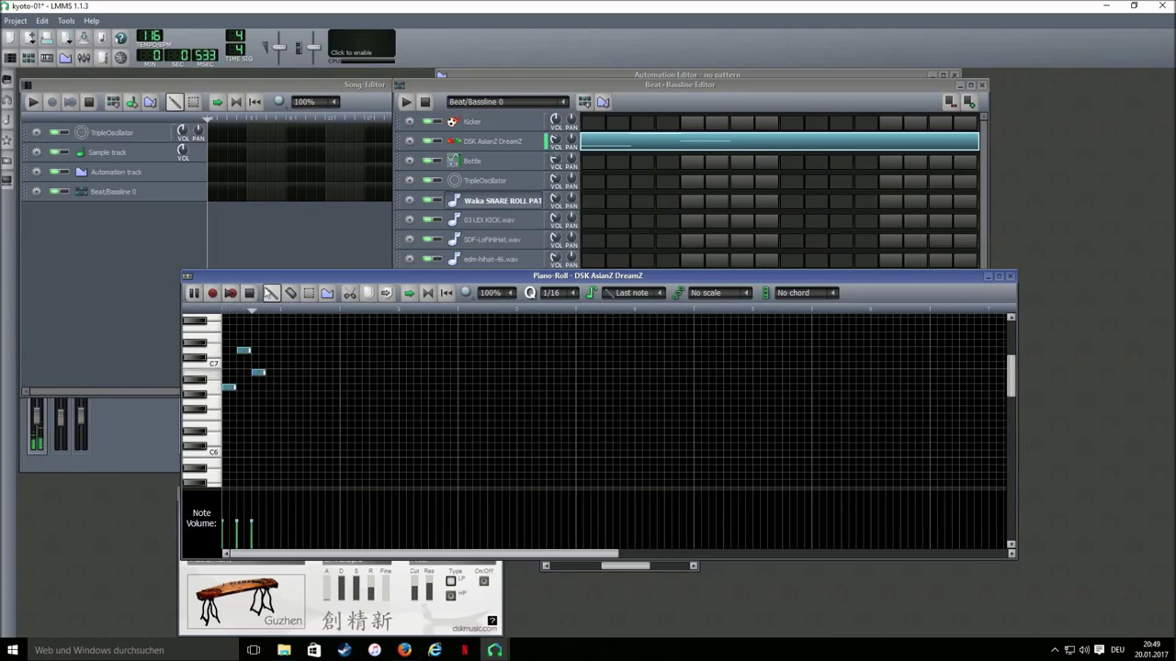
pyautogui.press('space')
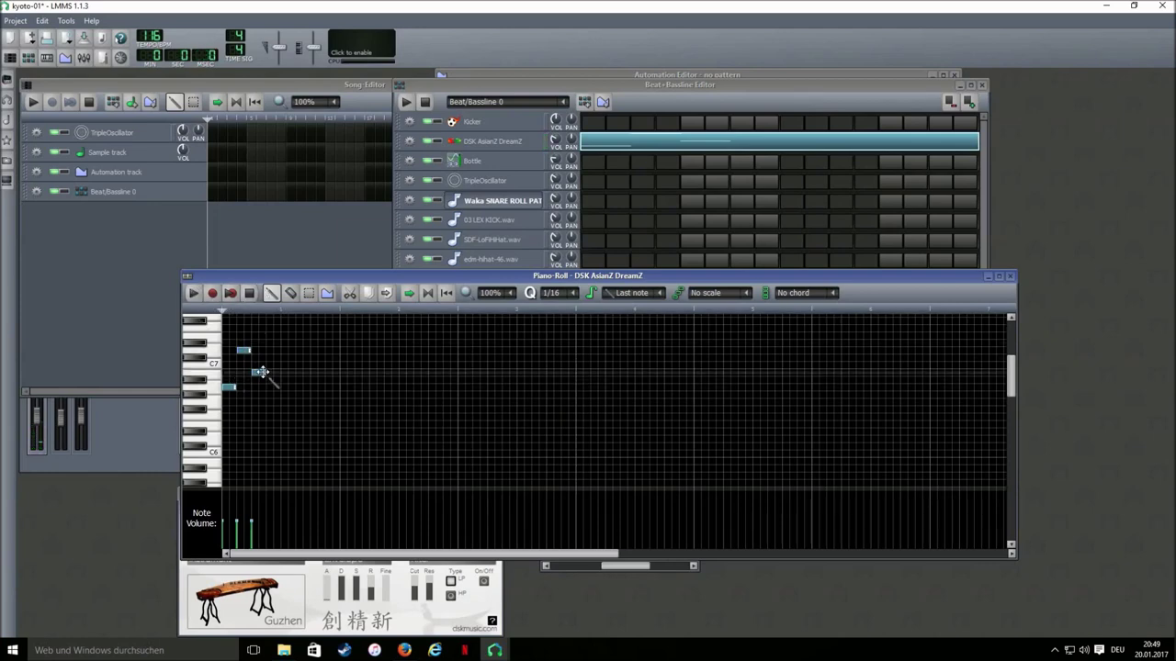
# - Stretch the B6 note to the end of bar 2, add eighth notes D6 and E6 plus a long B5 through bar 4, and play the pattern
pyautogui.moveTo(280, 381); pyautogui.dragTo(457, 404)
pyautogui.click(229, 386)
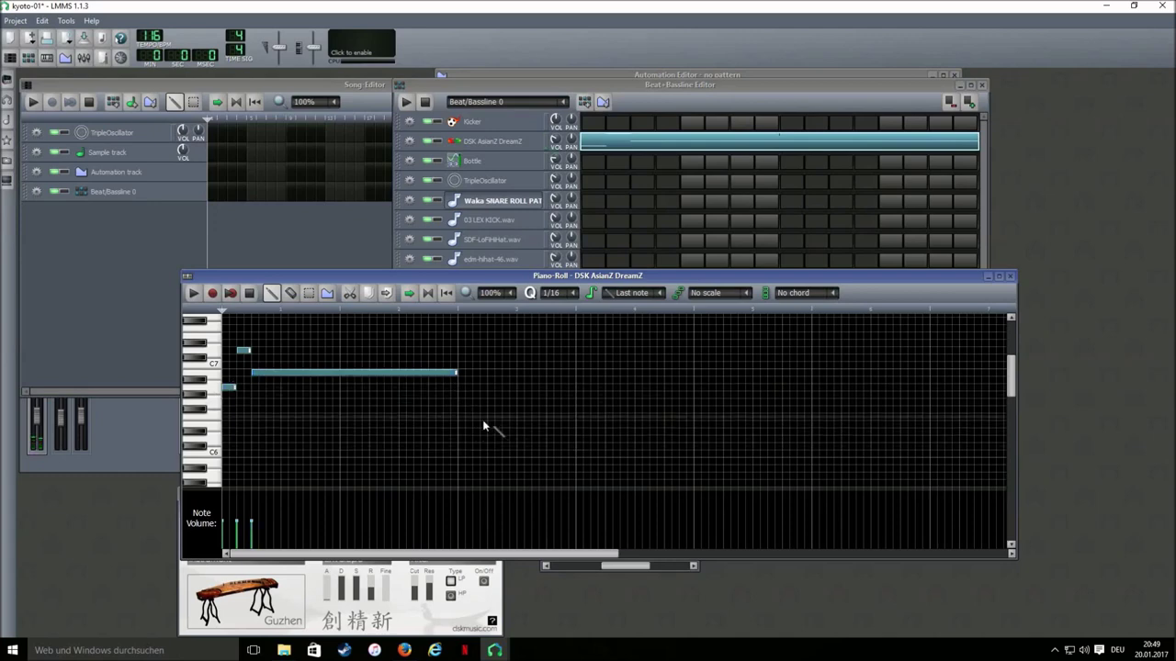
pyautogui.click(459, 441)
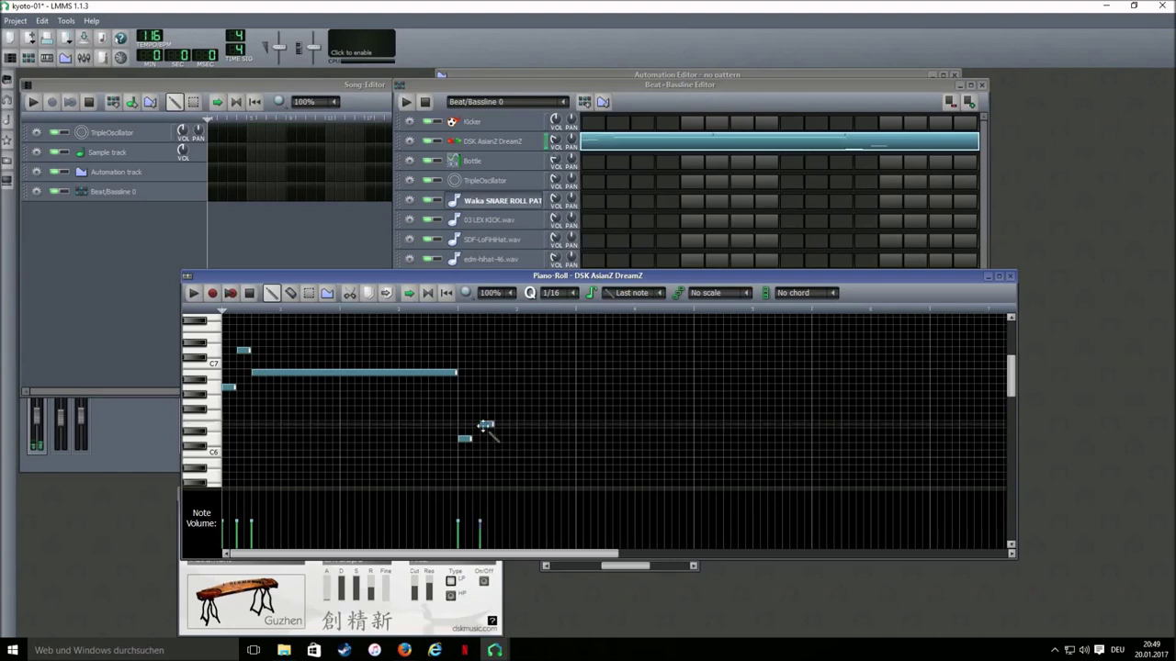
pyautogui.click(476, 425)
pyautogui.click(489, 460)
pyautogui.moveTo(497, 461); pyautogui.dragTo(693, 478)
pyautogui.click(195, 293)
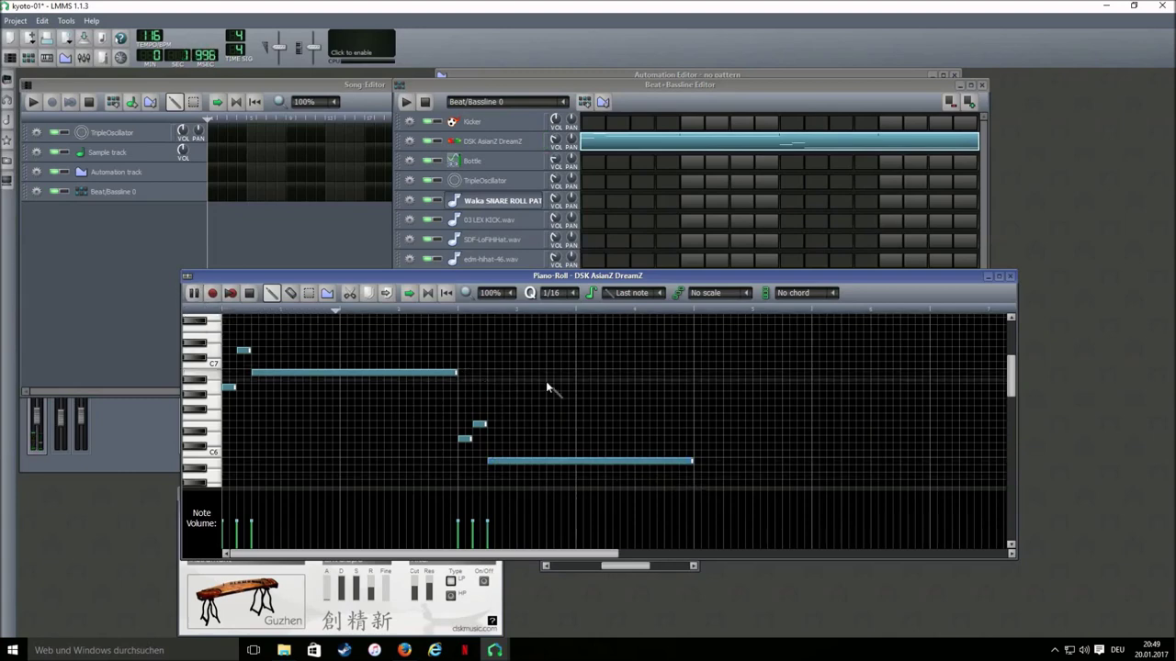
pyautogui.click(249, 293)
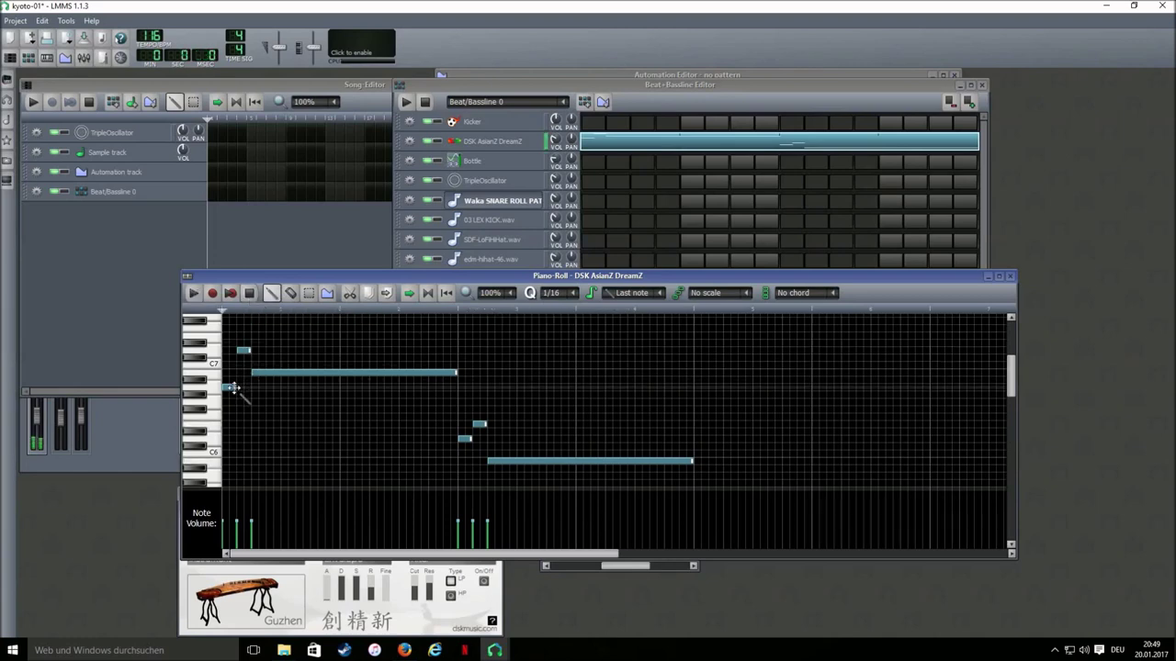
# - Repeat the opening phrase from the start of bar 6 with eighth notes A6 and D7 and a long B6
pyautogui.click(815, 387)
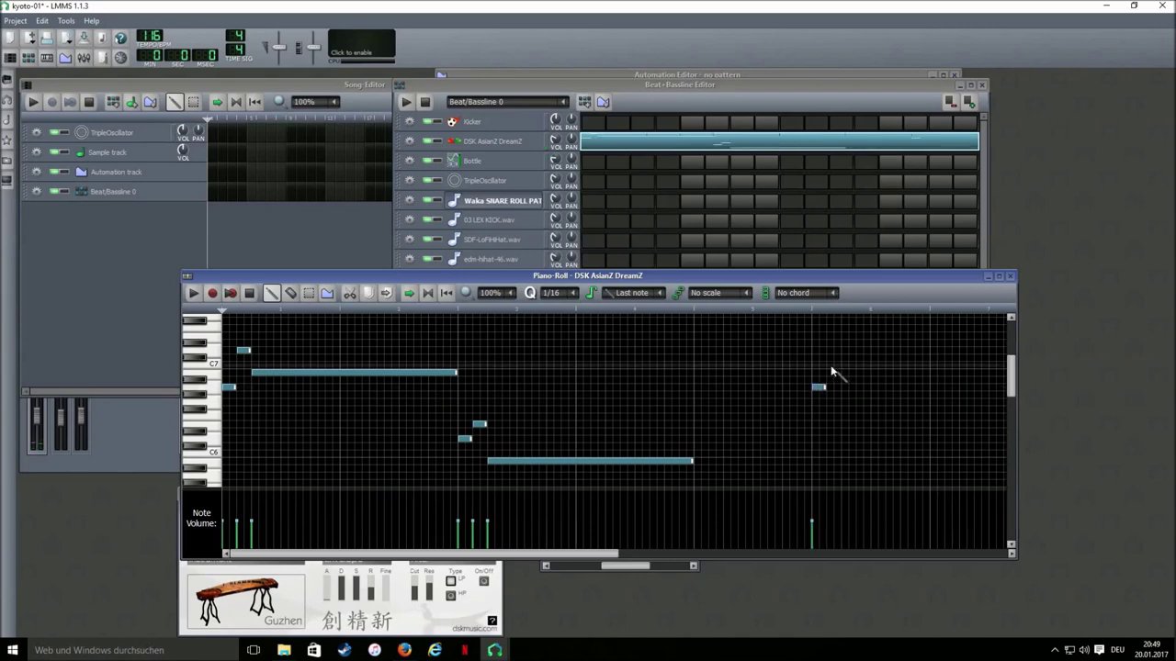
pyautogui.click(830, 365)
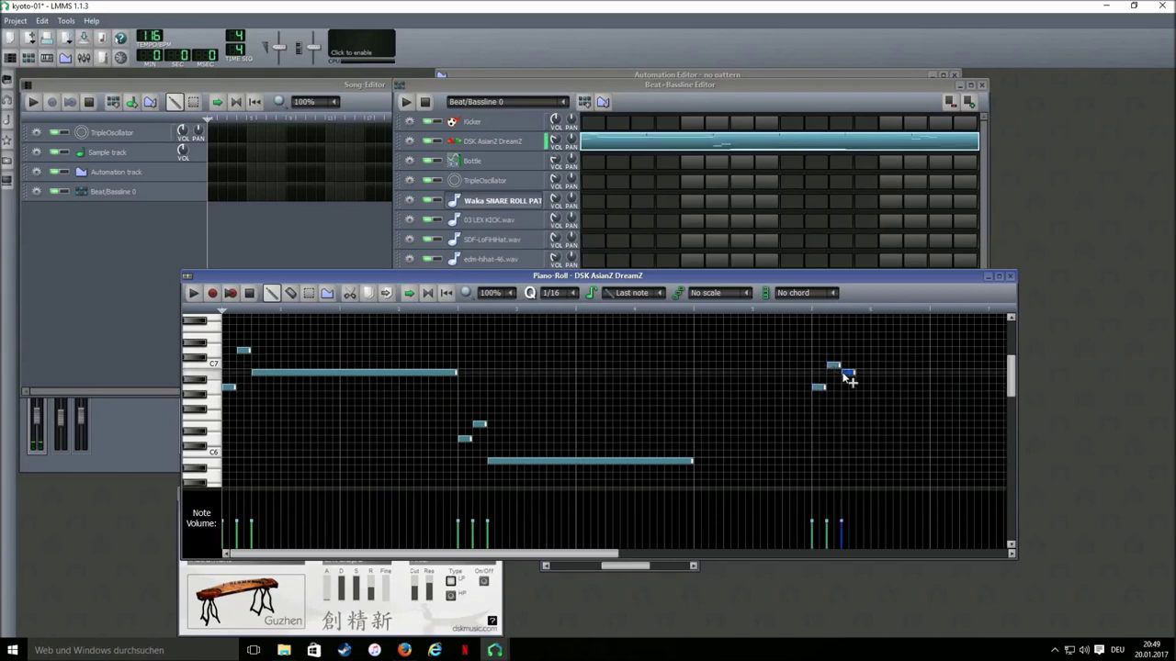
pyautogui.moveTo(845, 371); pyautogui.dragTo(846, 356)
pyautogui.rightClick(845, 371)
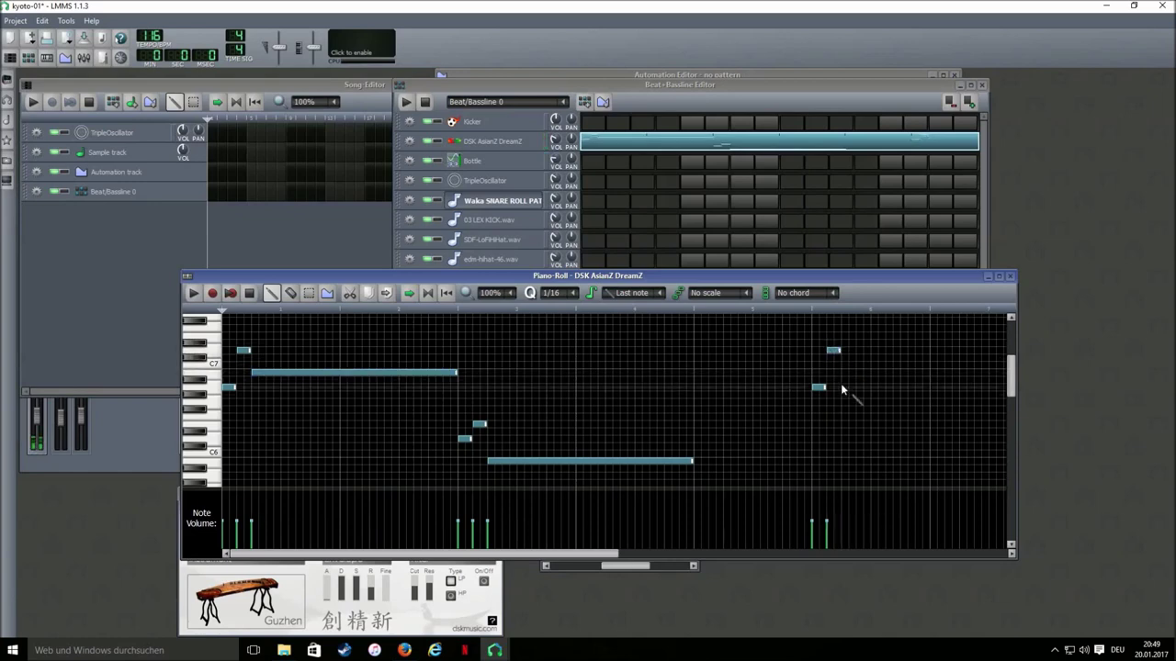
pyautogui.click(845, 372)
# - Complete the repeated phrase after its long B6 with eighth notes D6 and E6 and a long B5
pyautogui.hscroll(5, 529, 557)
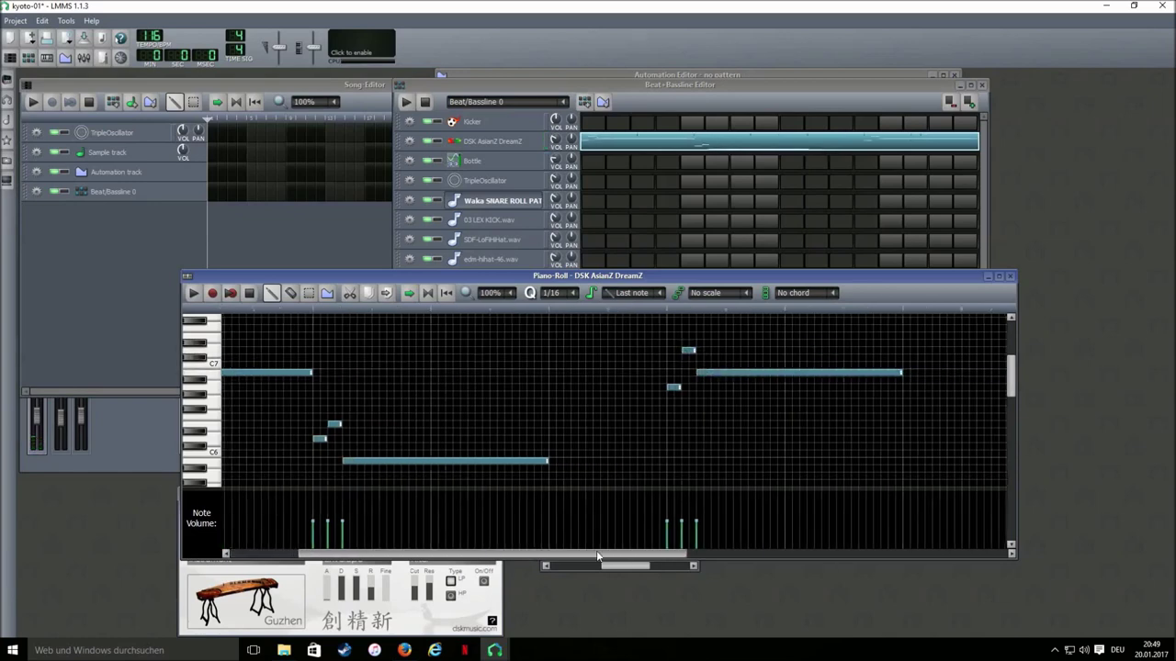
pyautogui.moveTo(464, 551); pyautogui.dragTo(404, 552)
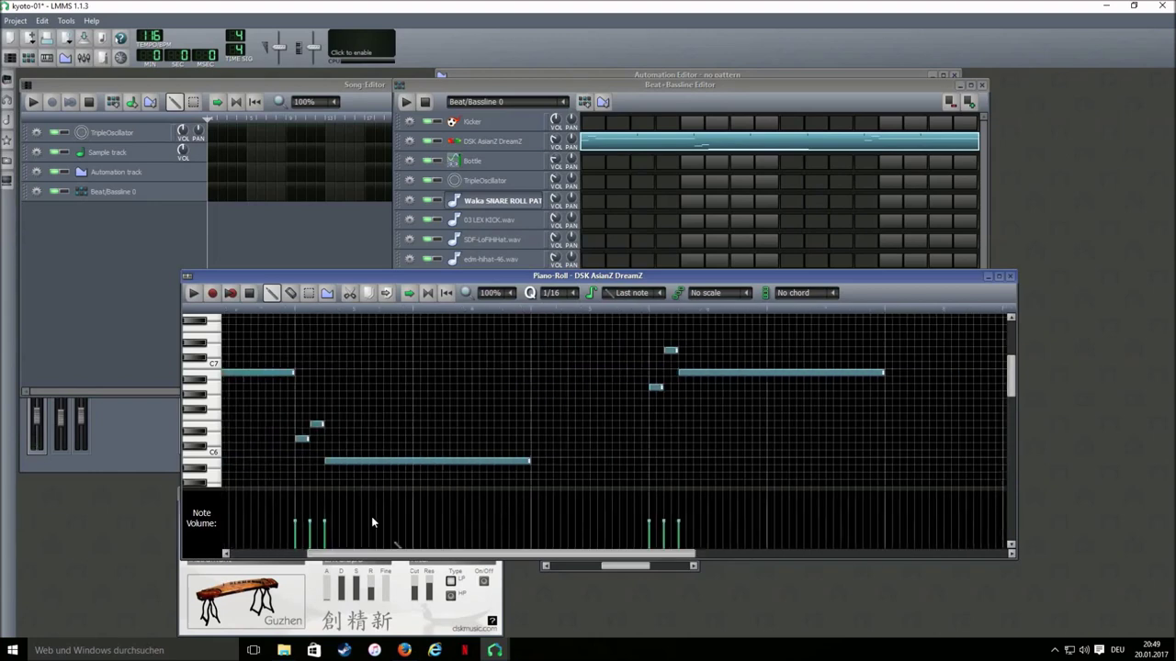
pyautogui.moveTo(500, 553); pyautogui.dragTo(600, 553)
pyautogui.click(678, 438)
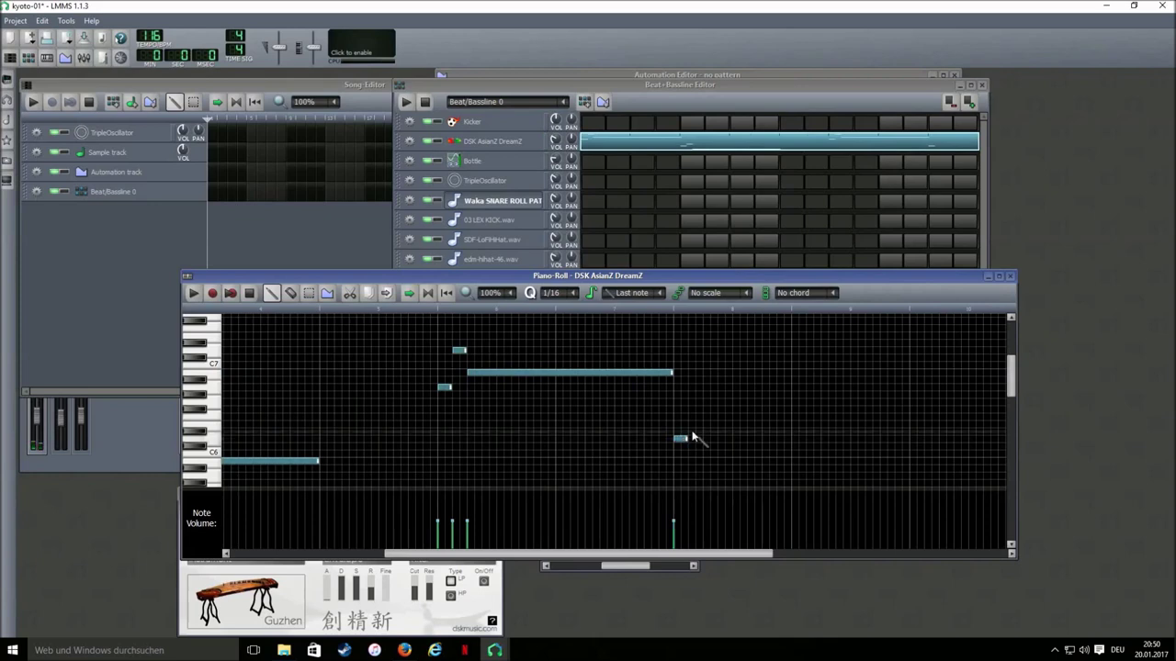
pyautogui.click(695, 425)
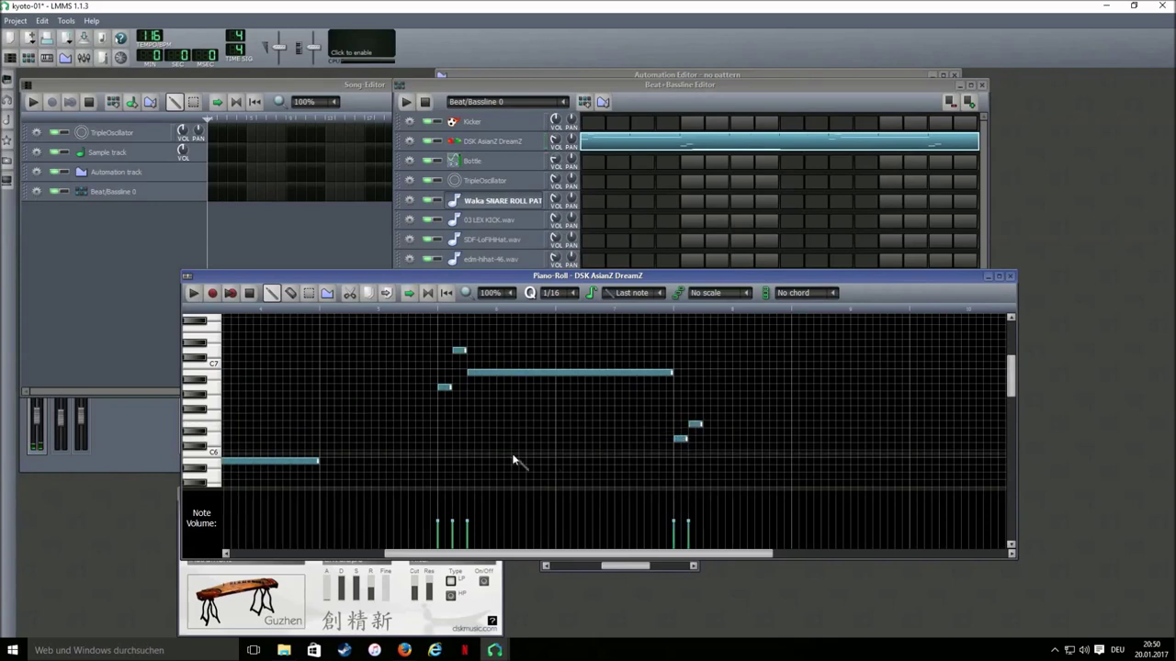
pyautogui.click(642, 373)
pyautogui.click(708, 461)
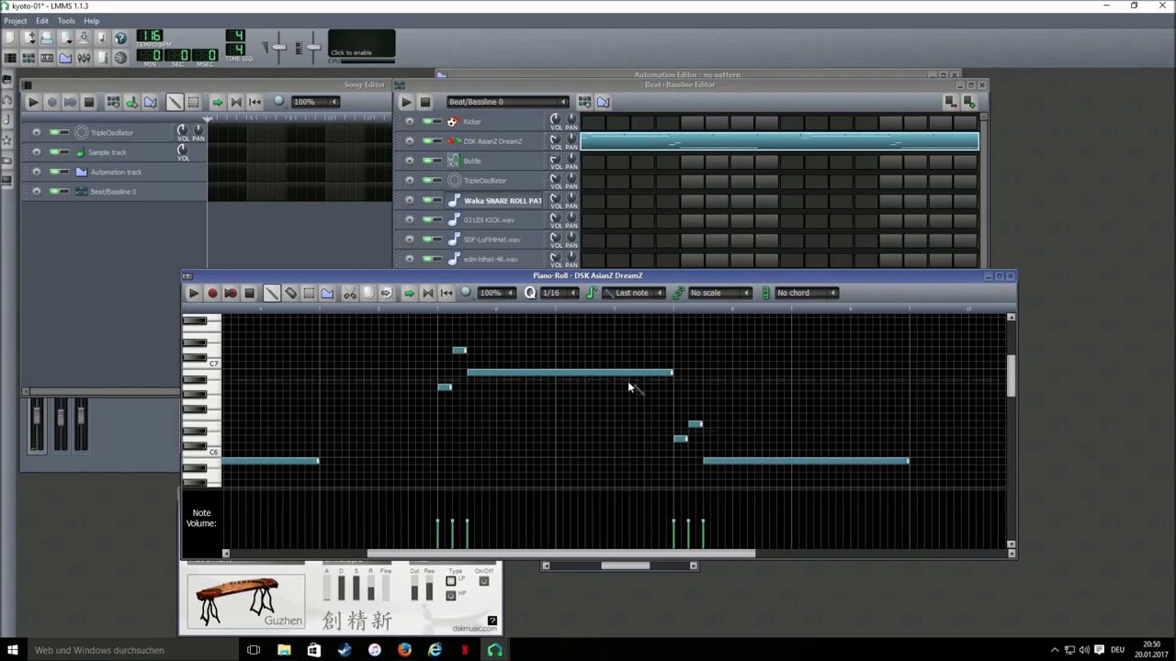
# - Select all notes of the repeated phrase and shift them one bar earlier so they start at bar 5
pyautogui.moveTo(636, 561); pyautogui.dragTo(459, 475)
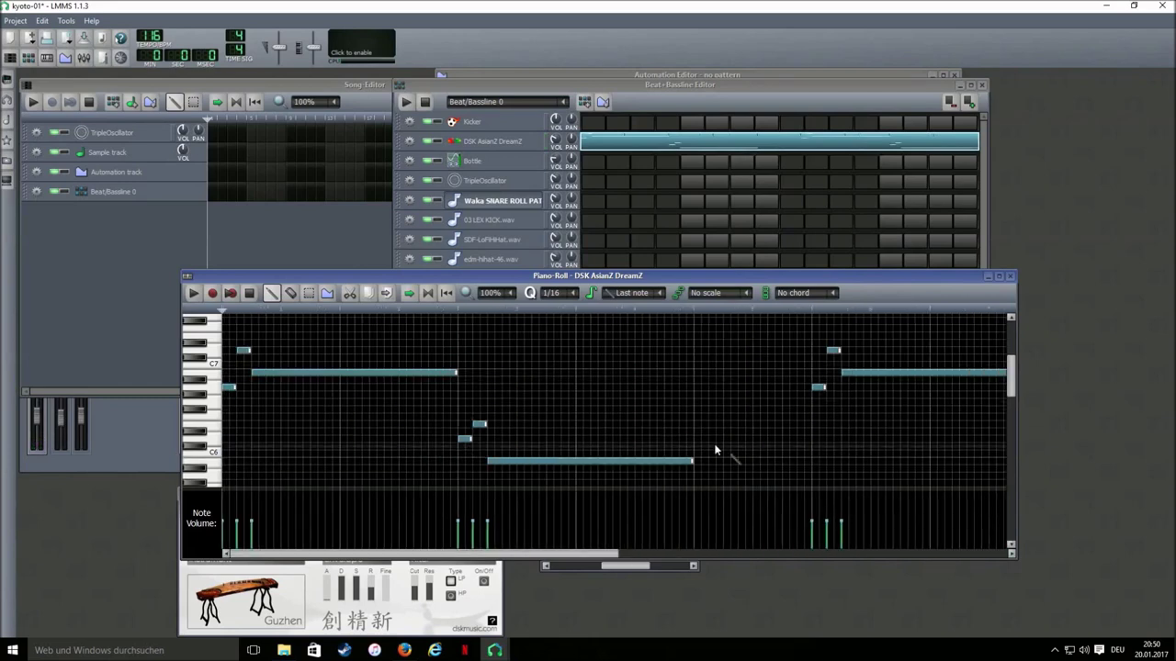
pyautogui.click(310, 293)
pyautogui.moveTo(765, 318)
pyautogui.mouseDown()
pyautogui.moveTo(853, 375)
pyautogui.moveTo(1117, 448)
pyautogui.mouseUp()
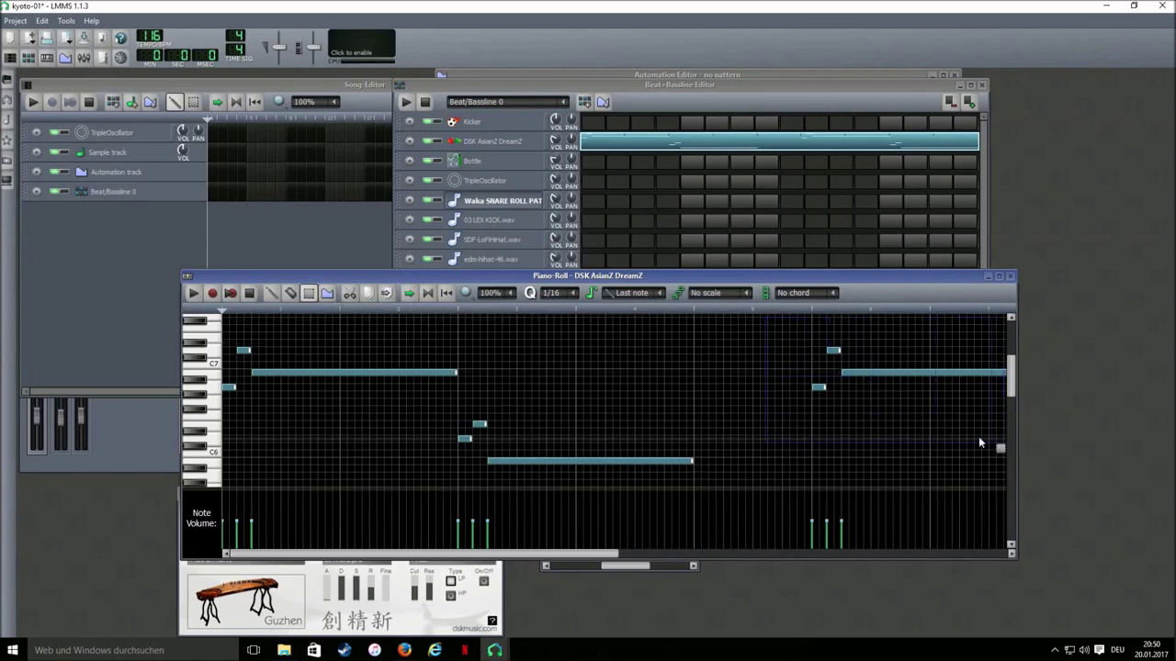
pyautogui.scroll(-1, 507, 349)
pyautogui.moveTo(512, 352); pyautogui.dragTo(772, 490)
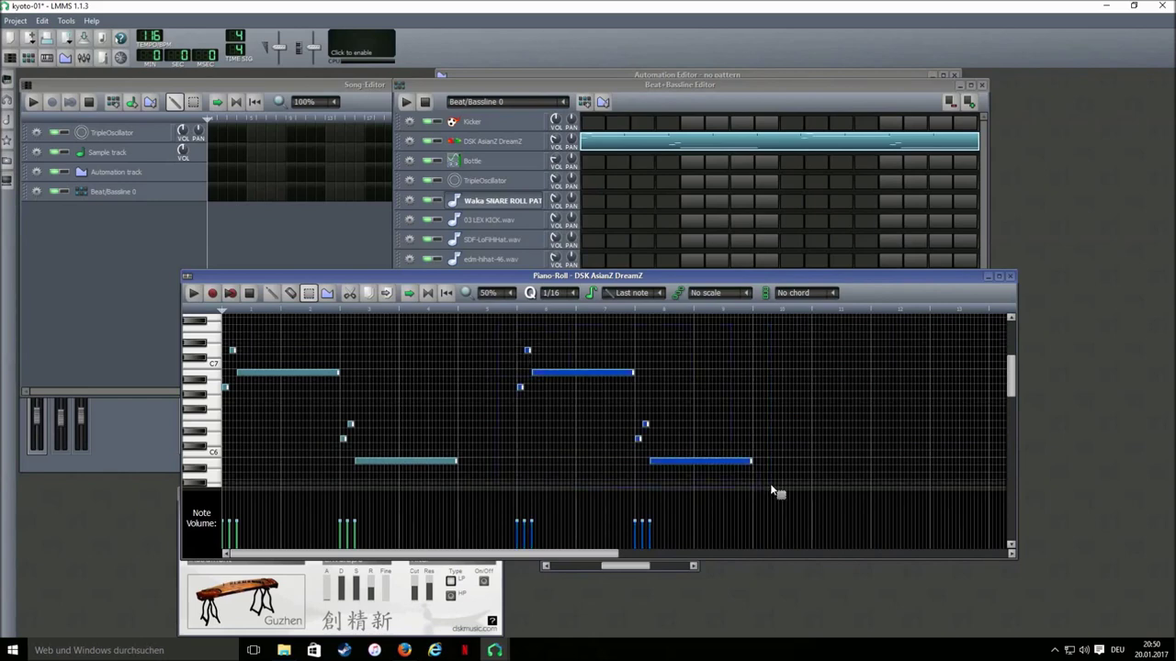
pyautogui.hotkey('ctrl', 'Left')
pyautogui.click(271, 292)
pyautogui.click(362, 345)
pyautogui.rightClick(382, 347)
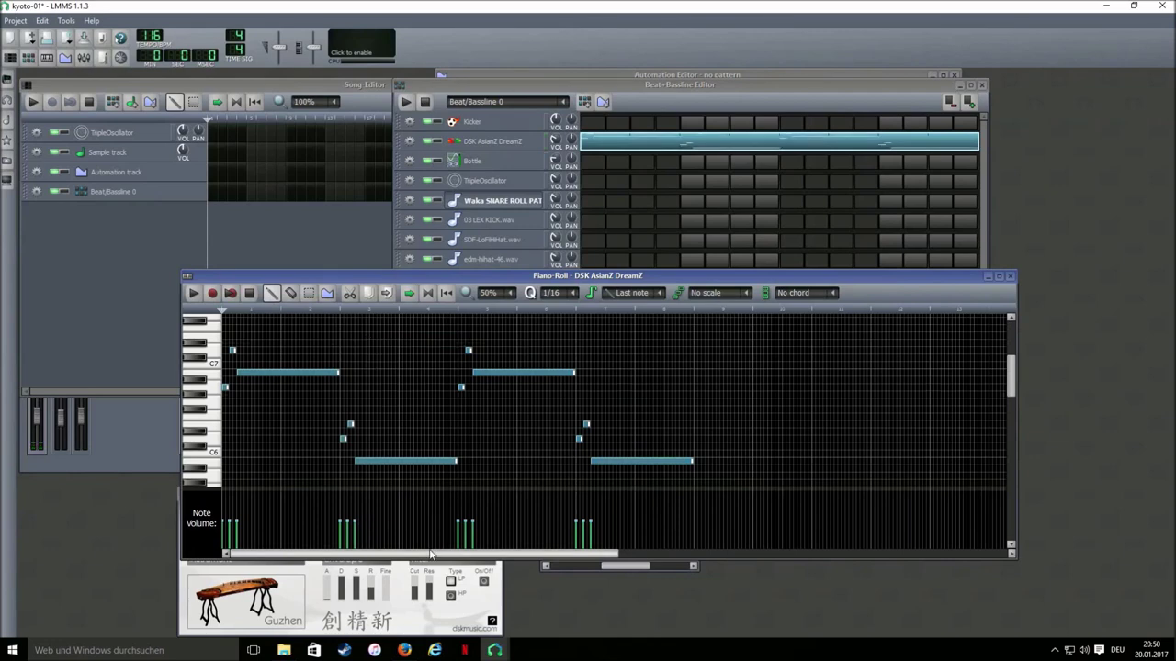
# - Shorten the first long B5 by a quarter note, insert a quarter note G6 just before bar 5, and play the pattern
pyautogui.scroll(1, 500, 293)
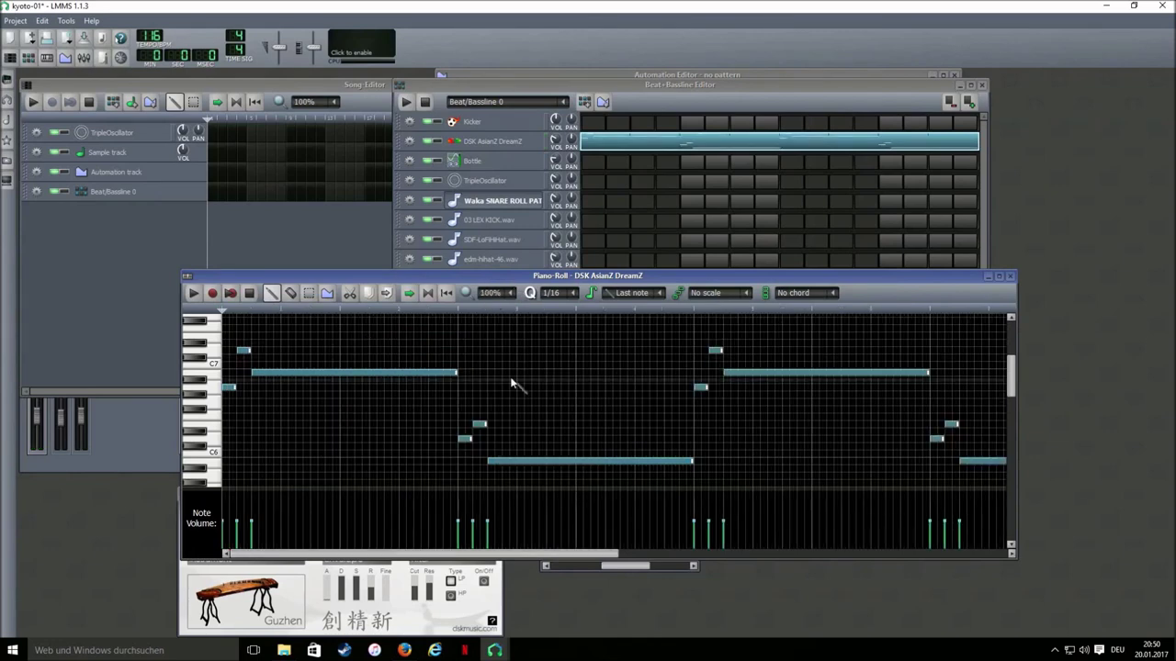
pyautogui.moveTo(692, 462); pyautogui.dragTo(660, 462)
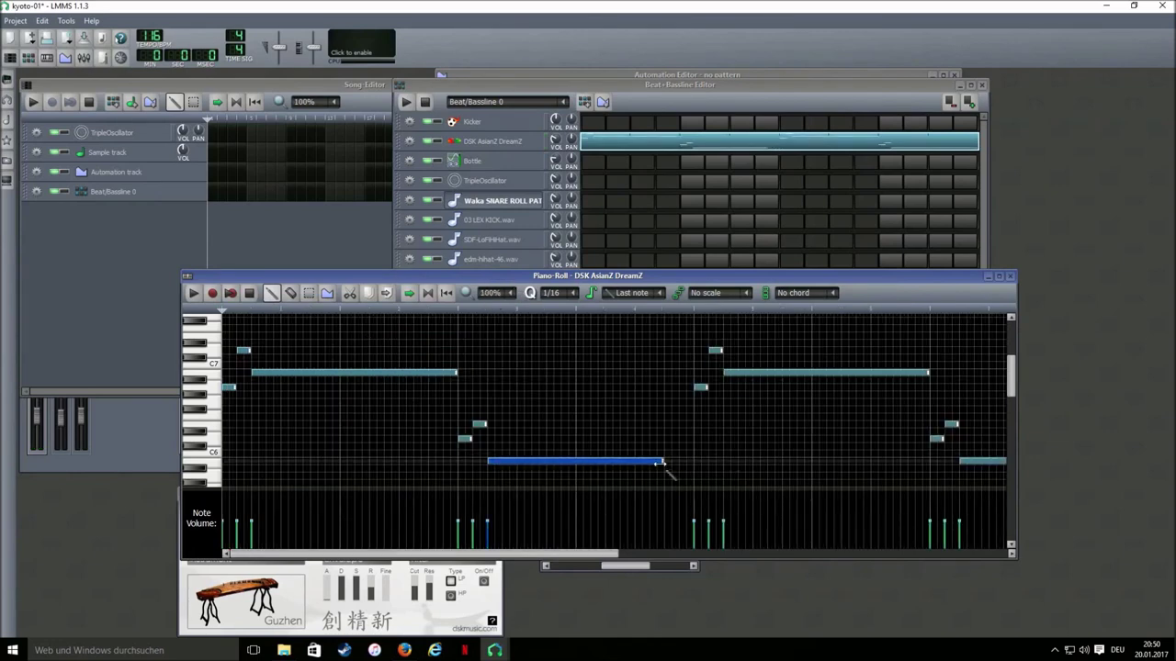
pyautogui.click(674, 403)
pyautogui.moveTo(677, 404); pyautogui.dragTo(669, 404)
pyautogui.moveTo(838, 404); pyautogui.dragTo(692, 404)
pyautogui.click(452, 313)
pyautogui.click(195, 292)
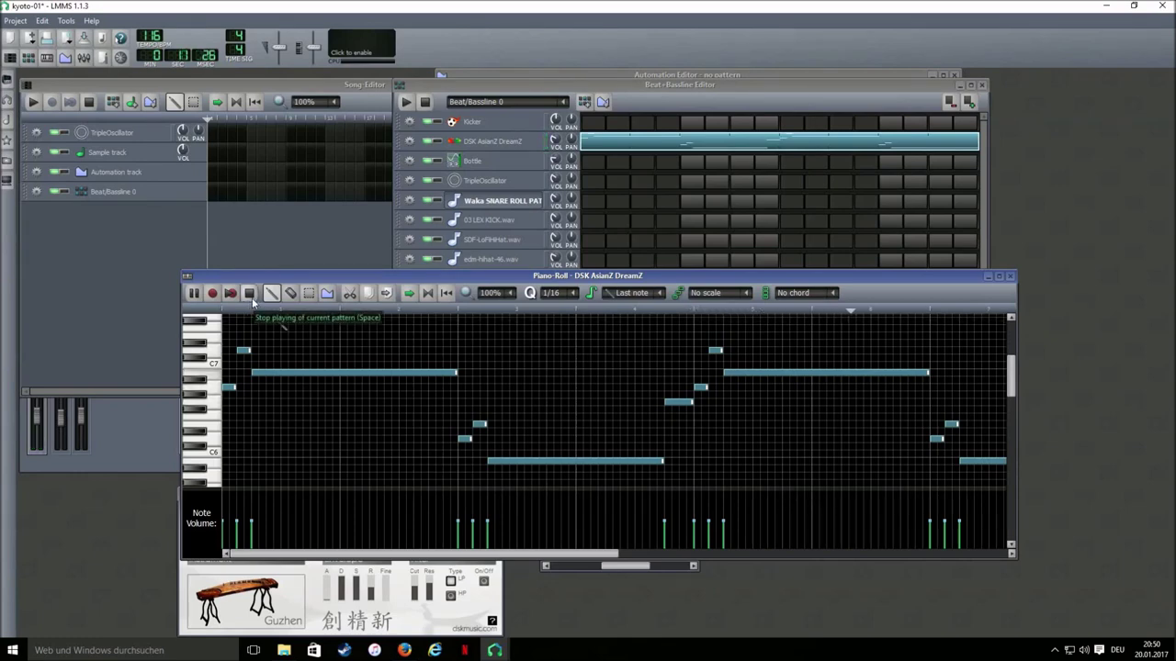
pyautogui.click(251, 296)
# - Shorten the second long B6 to one bar, add a D7 from there to the end of bar 6, and play the pattern
pyautogui.moveTo(928, 371); pyautogui.dragTo(842, 374)
pyautogui.click(842, 350)
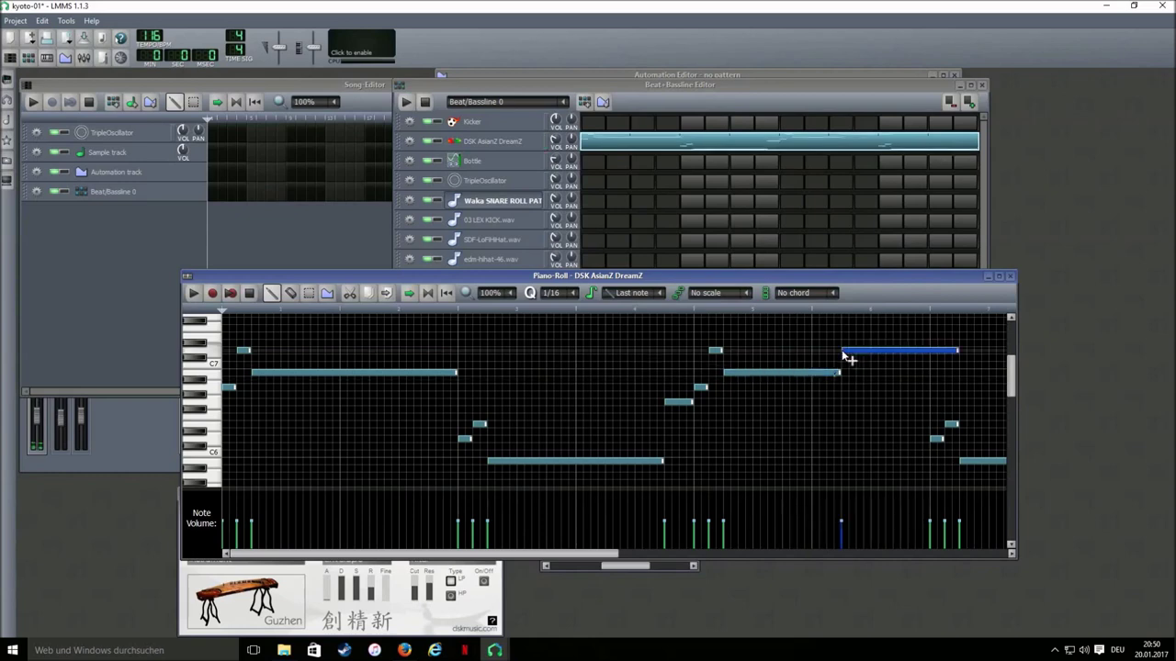
pyautogui.click(948, 352)
pyautogui.moveTo(930, 353); pyautogui.dragTo(928, 353)
pyautogui.press('space')
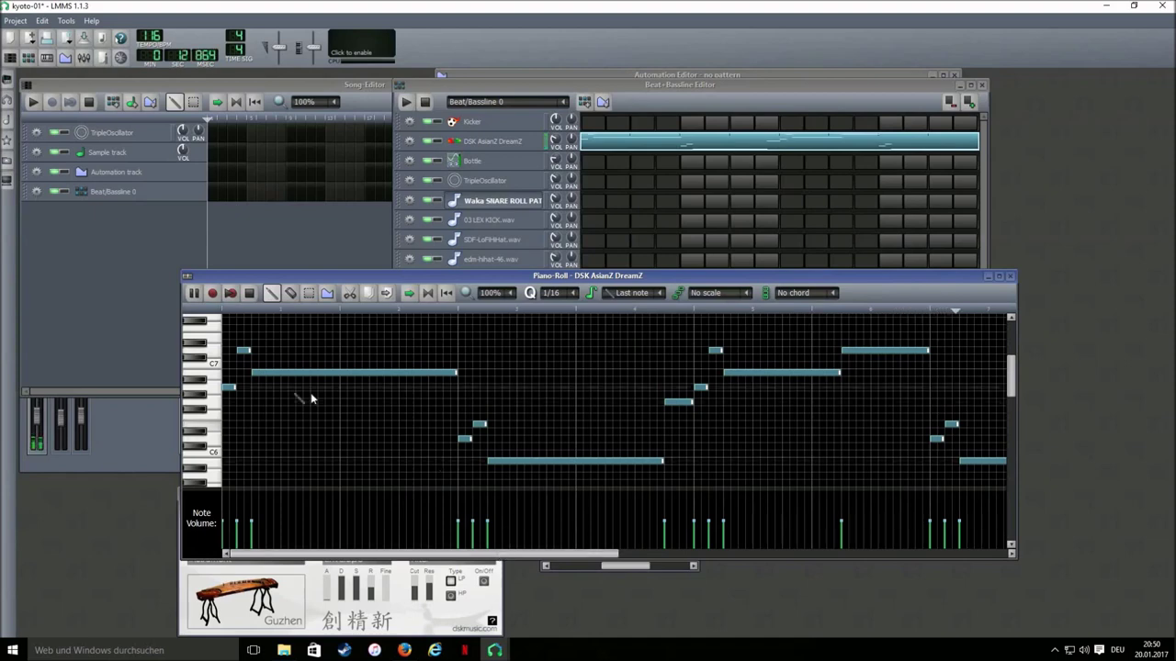
pyautogui.press('space')
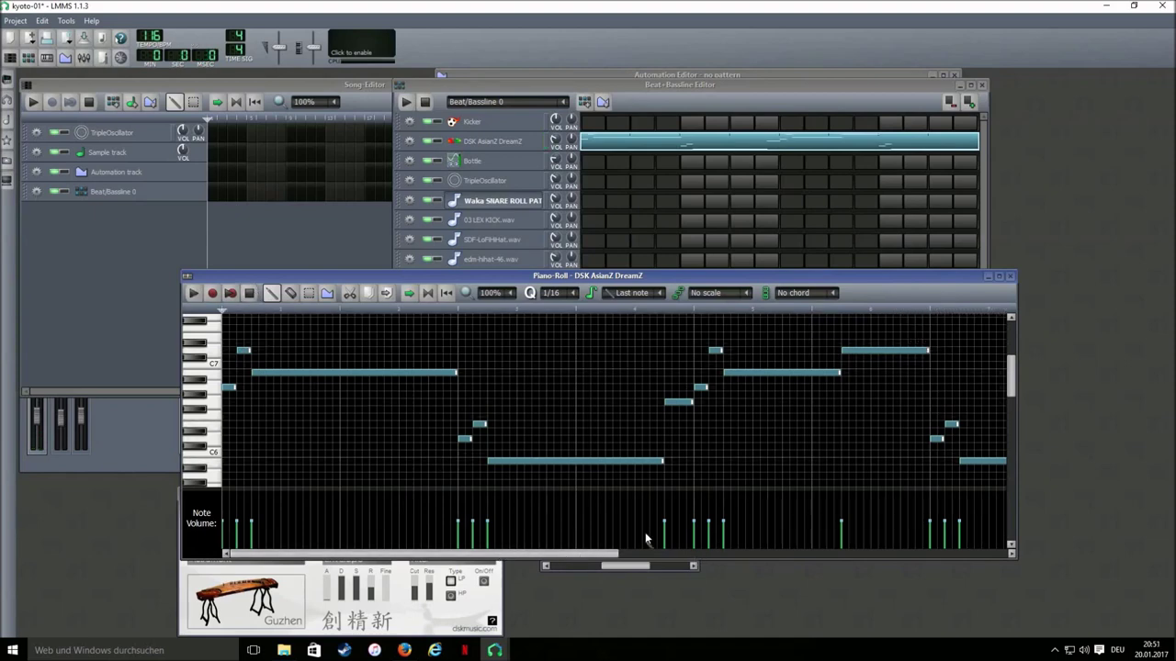
# - Try shortening the long D7 by an eighth note with an eighth note G6 before bar 7, and play the pattern
pyautogui.moveTo(928, 350); pyautogui.dragTo(913, 350)
pyautogui.click(918, 404)
pyautogui.moveTo(989, 404); pyautogui.dragTo(926, 405)
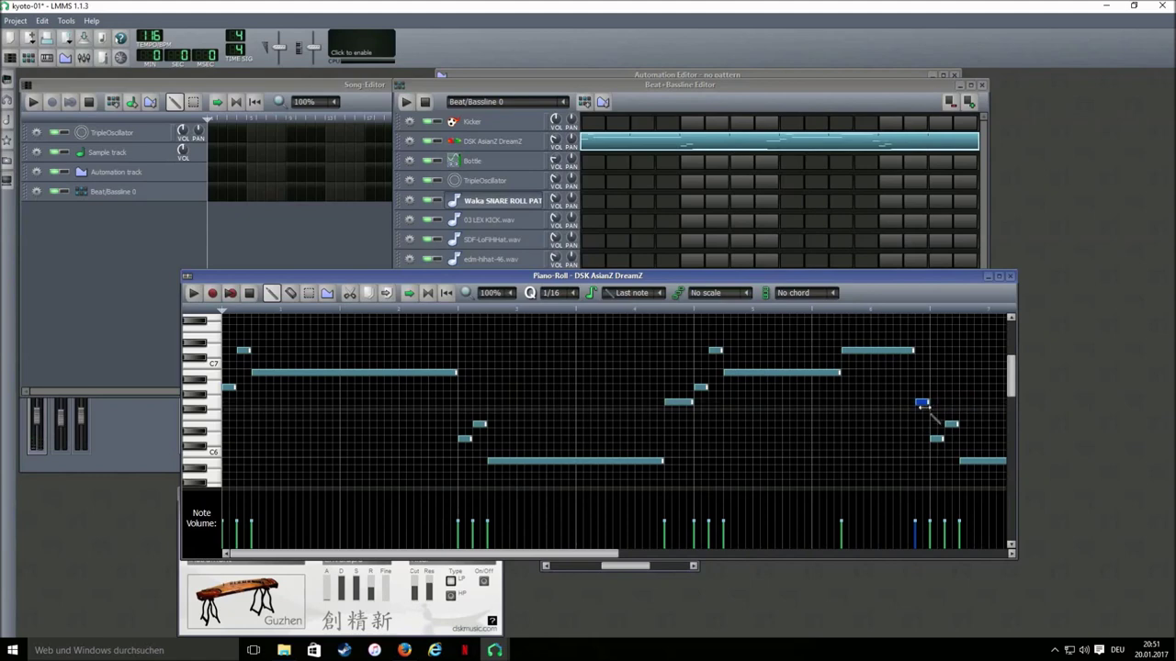
pyautogui.click(195, 293)
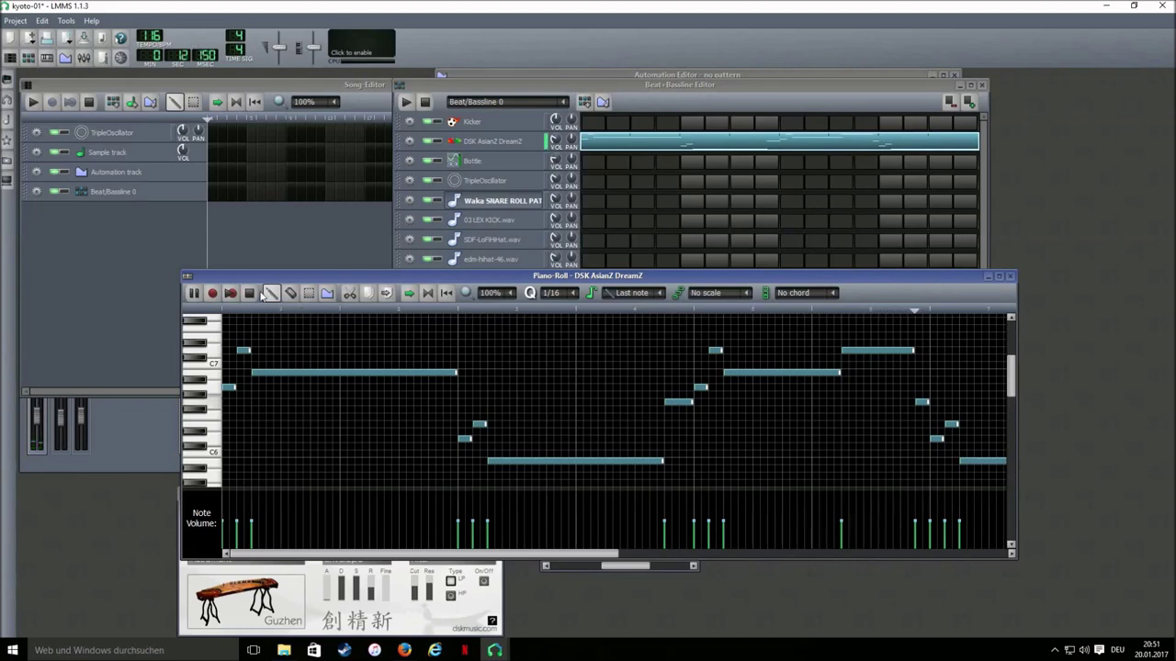
pyautogui.press('space')
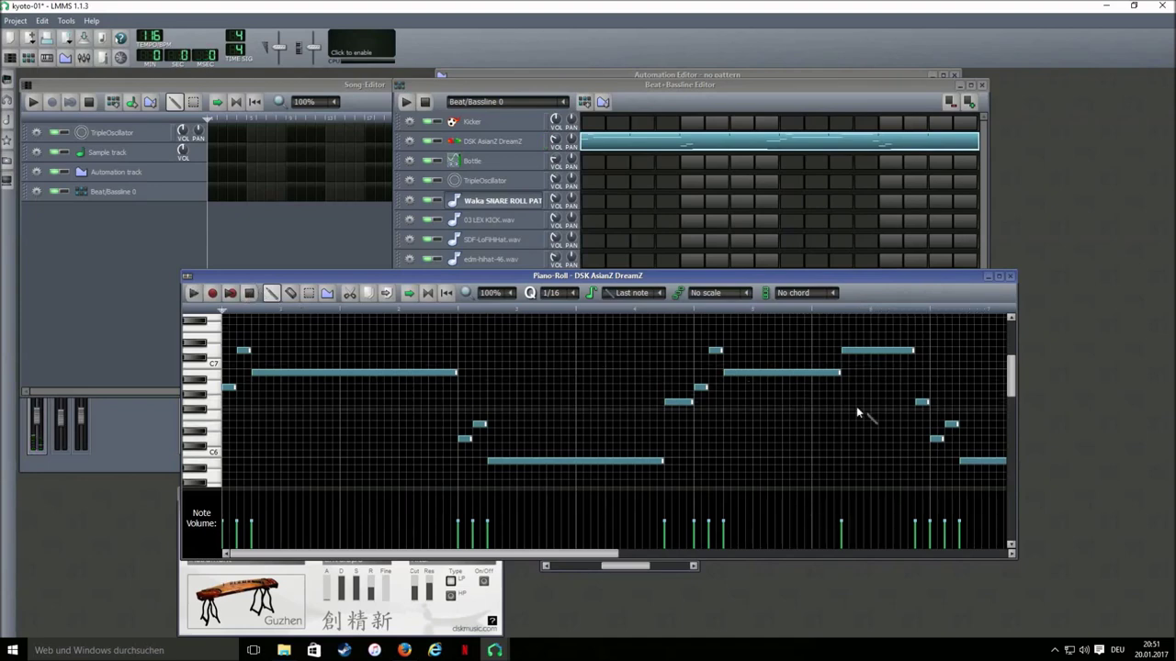
# - Try the eighth note before bar 7 on E6 and B5, then delete it and extend the D7 back to bar 7
pyautogui.moveTo(919, 401); pyautogui.dragTo(920, 424)
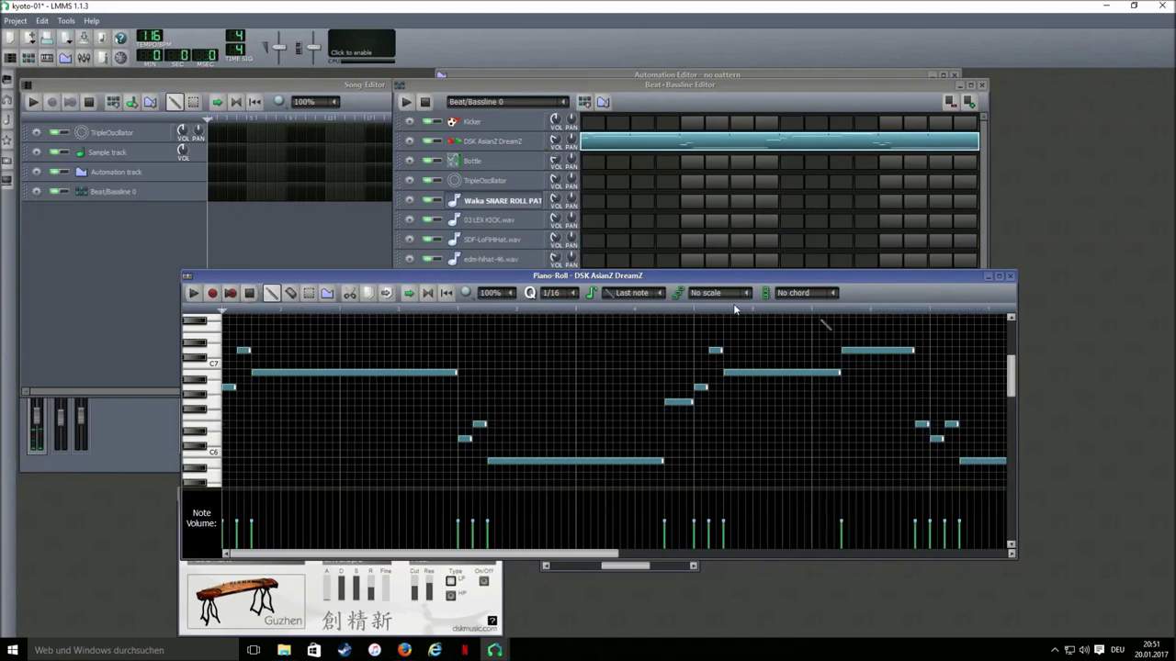
pyautogui.press('space')
pyautogui.click(249, 293)
pyautogui.moveTo(916, 428); pyautogui.dragTo(918, 462)
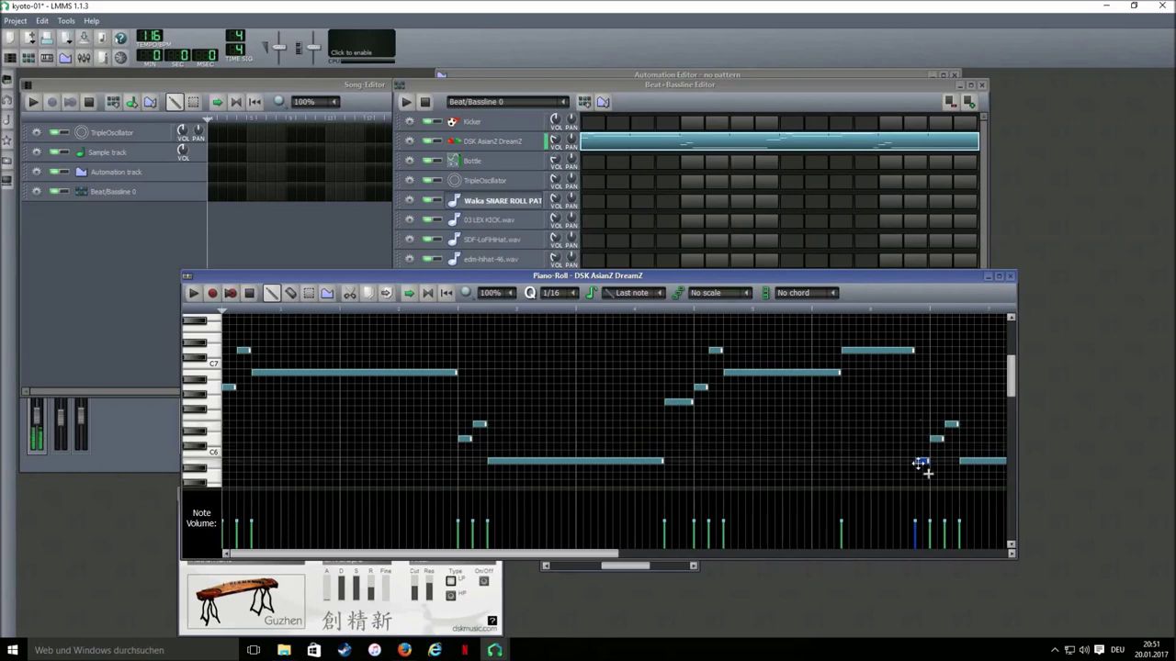
pyautogui.click(192, 293)
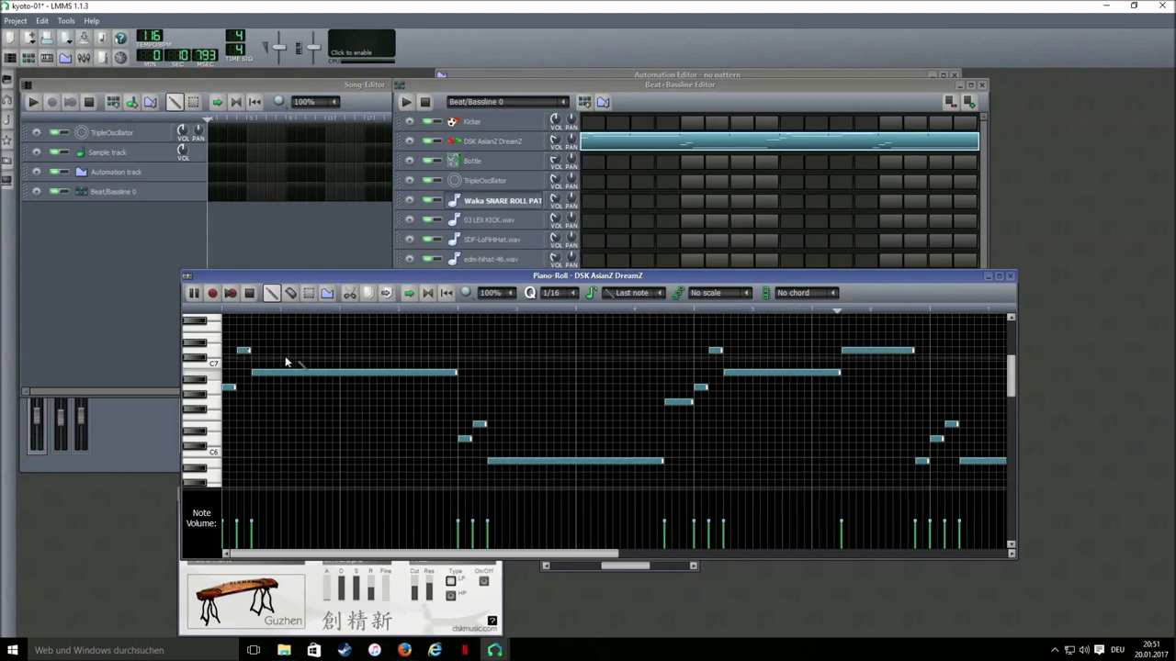
pyautogui.click(248, 292)
pyautogui.rightClick(922, 460)
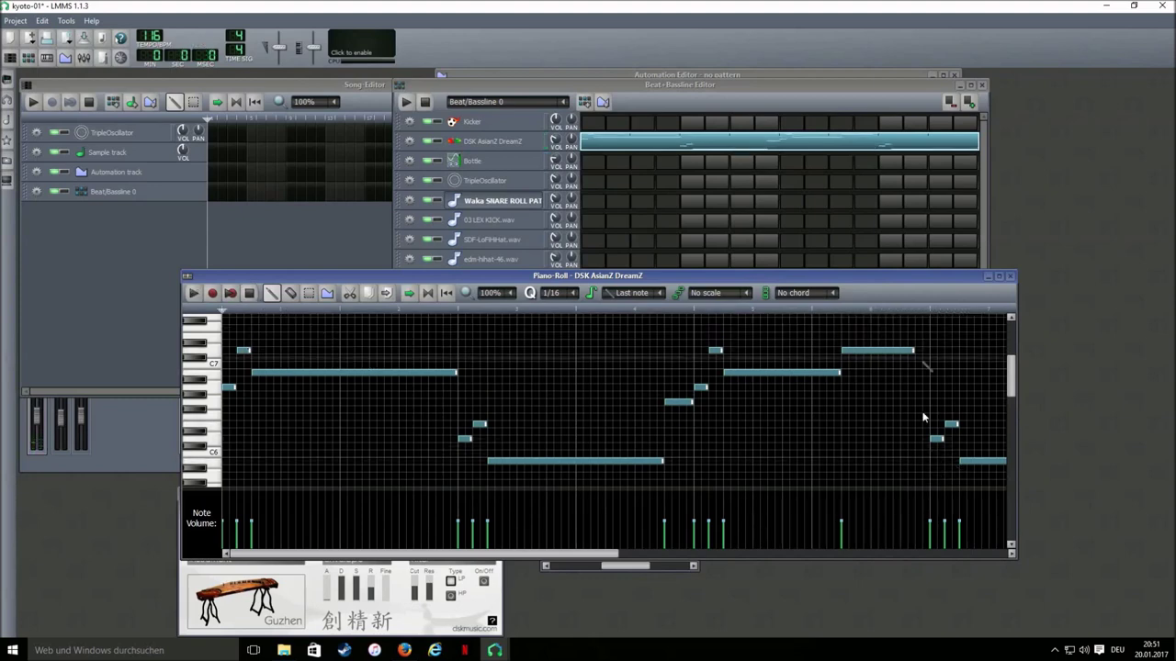
pyautogui.moveTo(914, 350); pyautogui.dragTo(929, 350)
# - Shorten the last long B5 to one bar, follow it with an eighth note F#6, and add a D6 in bar 8
pyautogui.moveTo(623, 551); pyautogui.dragTo(731, 559)
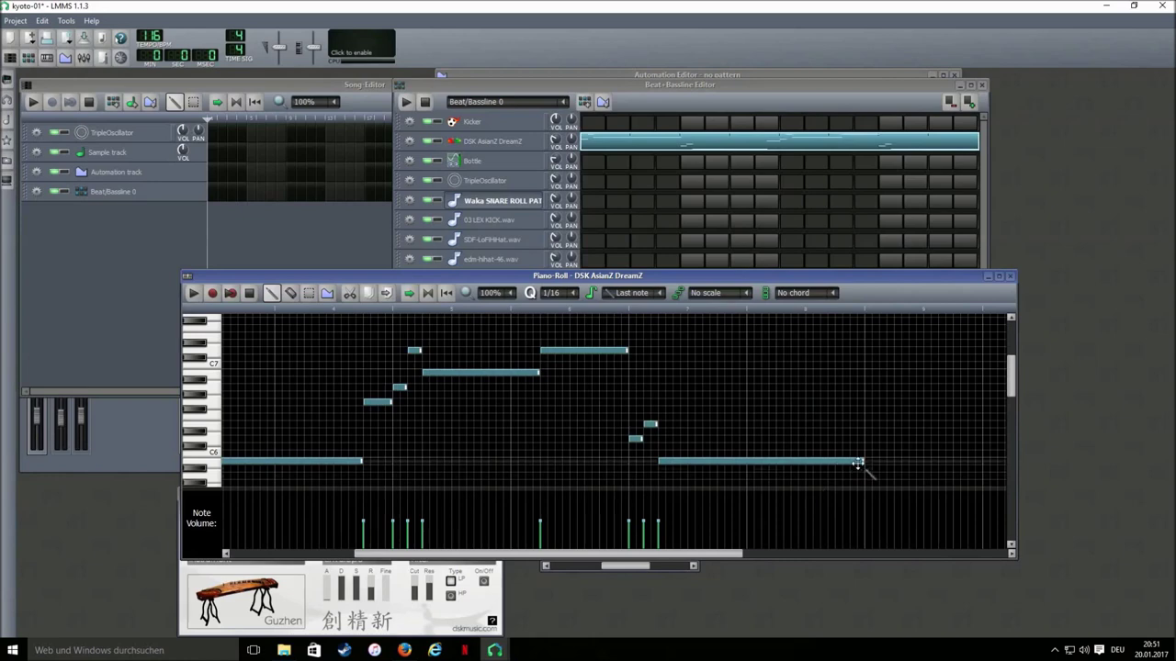
pyautogui.moveTo(864, 462); pyautogui.dragTo(806, 465)
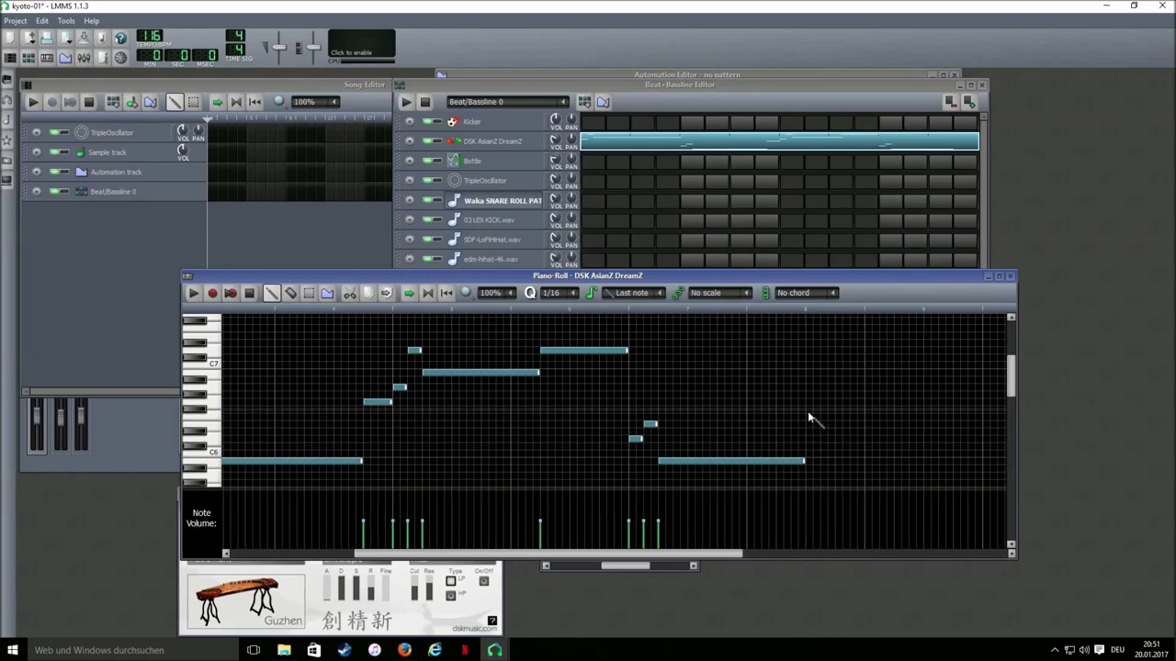
pyautogui.click(807, 409)
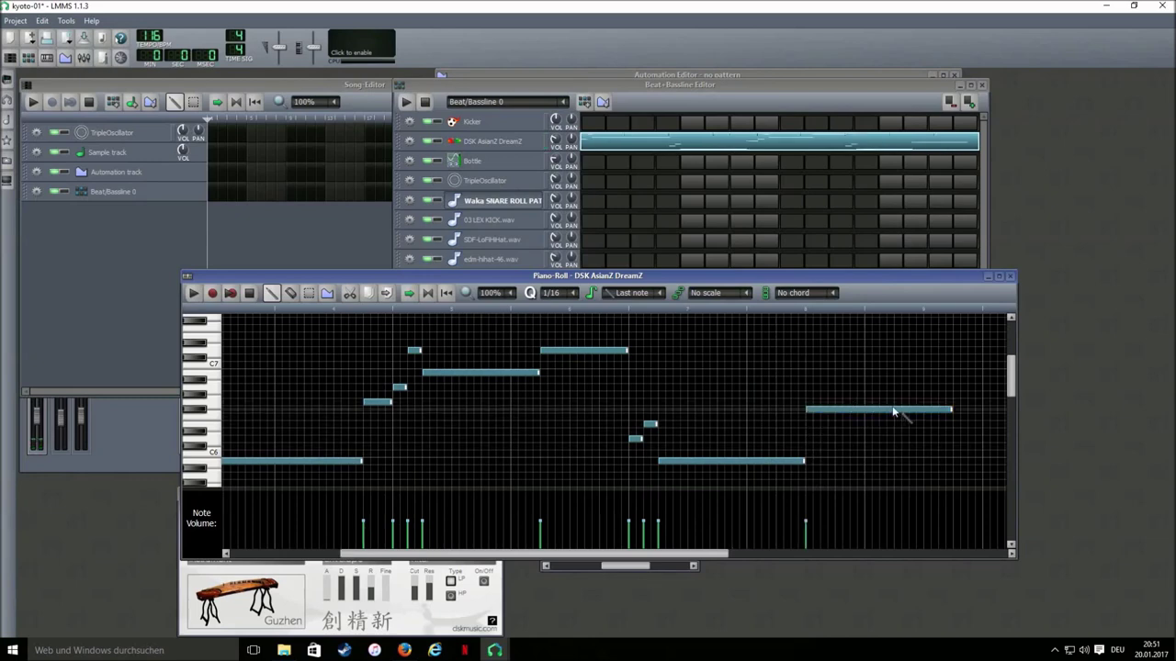
pyautogui.moveTo(954, 415); pyautogui.dragTo(780, 462)
pyautogui.click(820, 440)
pyautogui.moveTo(807, 412); pyautogui.dragTo(782, 413)
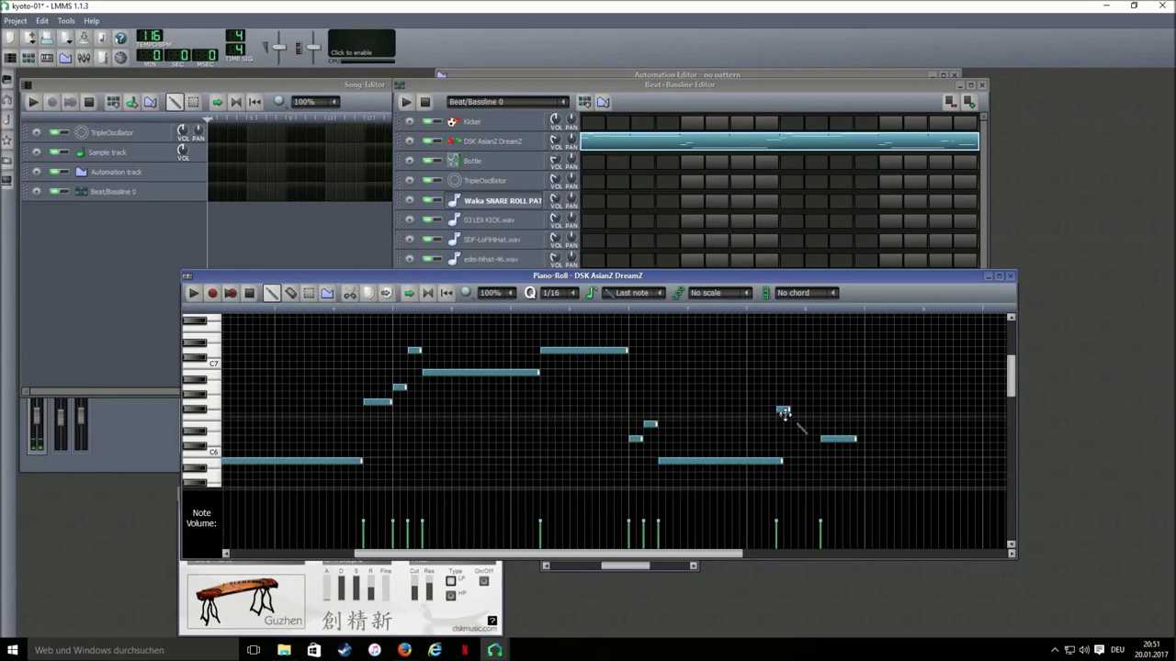
pyautogui.moveTo(781, 462); pyautogui.dragTo(776, 464)
# - Place the D6 directly after the F#6 as a dotted quarter note and finish bar 8 with a quarter note G6
pyautogui.moveTo(834, 439)
pyautogui.mouseDown()
pyautogui.moveTo(807, 441)
pyautogui.moveTo(836, 441)
pyautogui.mouseUp()
pyautogui.click(845, 404)
pyautogui.moveTo(877, 404); pyautogui.dragTo(863, 405)
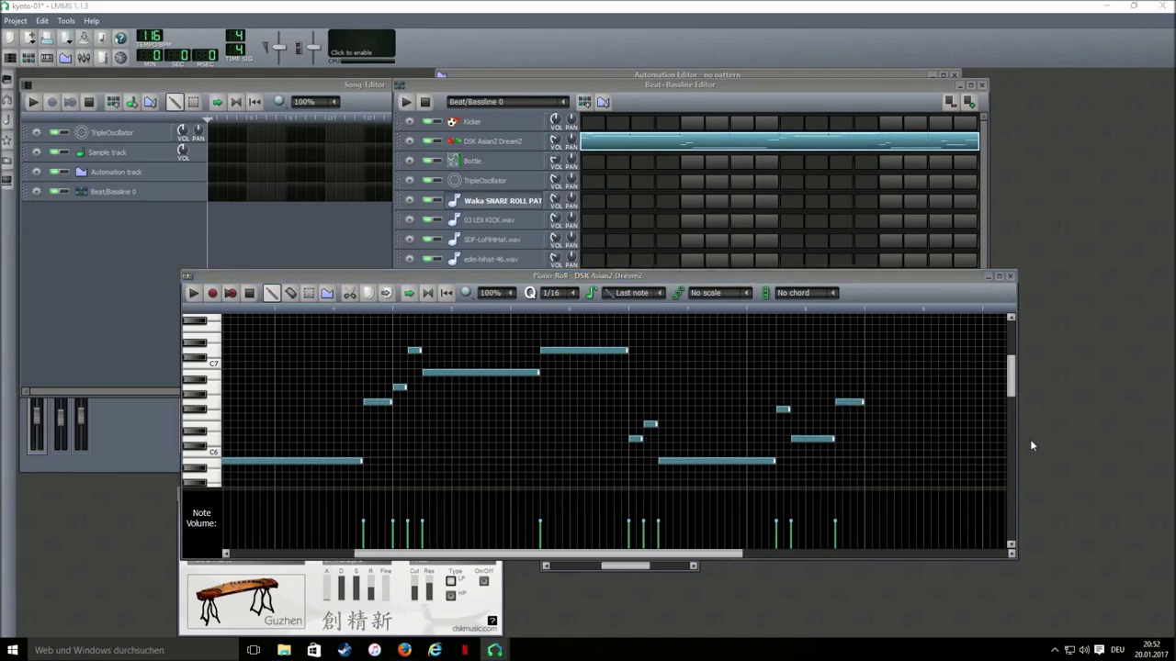
# - Play back the melody from the start and check the master effects chain in the FX-Mixer
pyautogui.click(194, 293)
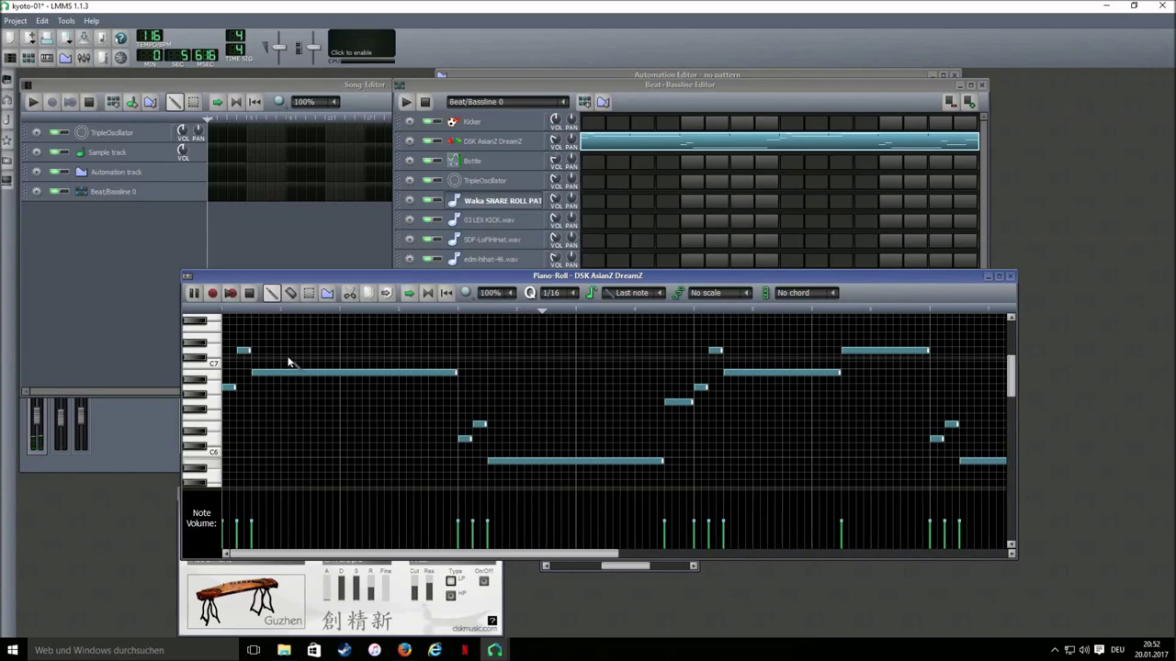
pyautogui.click(154, 418)
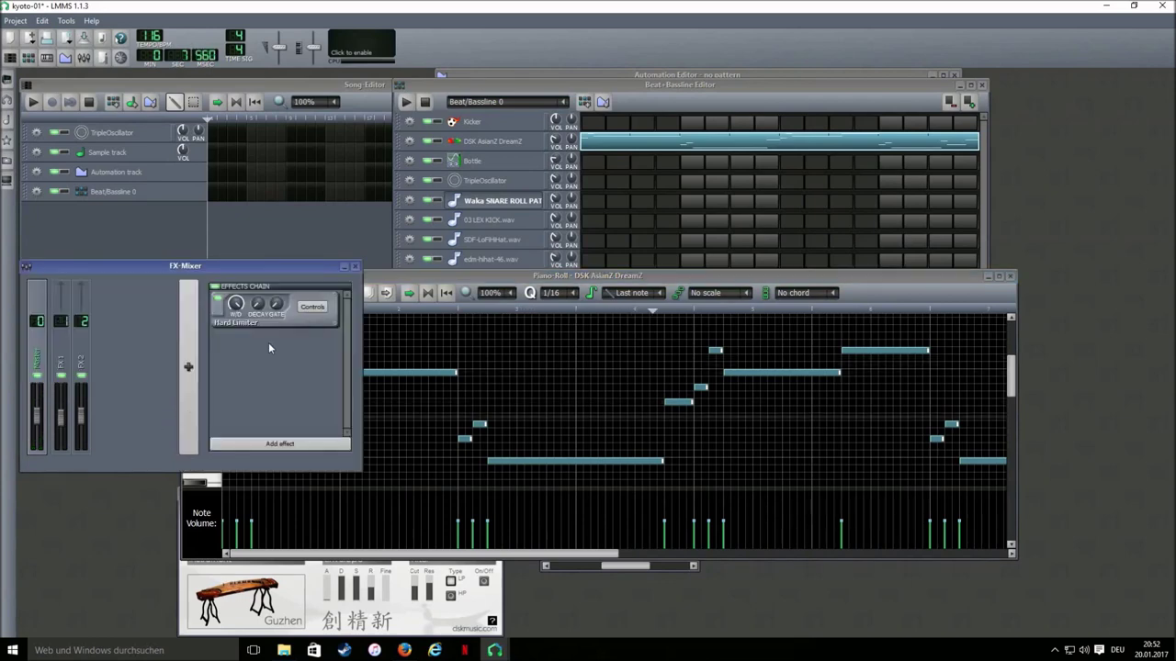
pyautogui.click(436, 277)
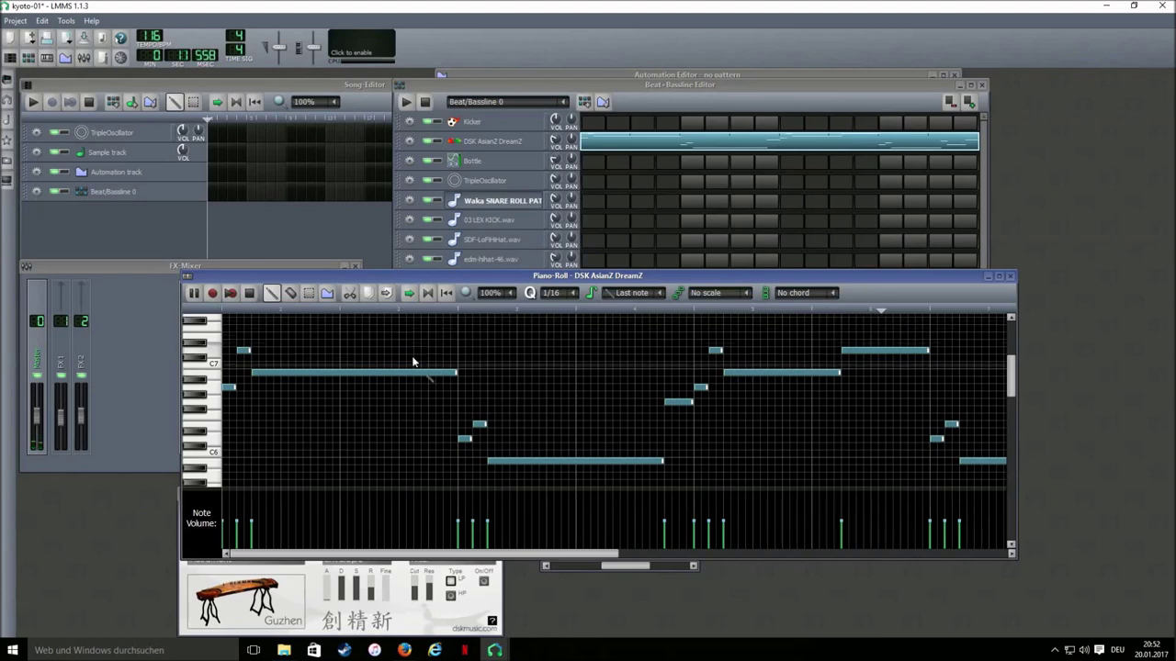
pyautogui.moveTo(490, 554); pyautogui.dragTo(606, 560)
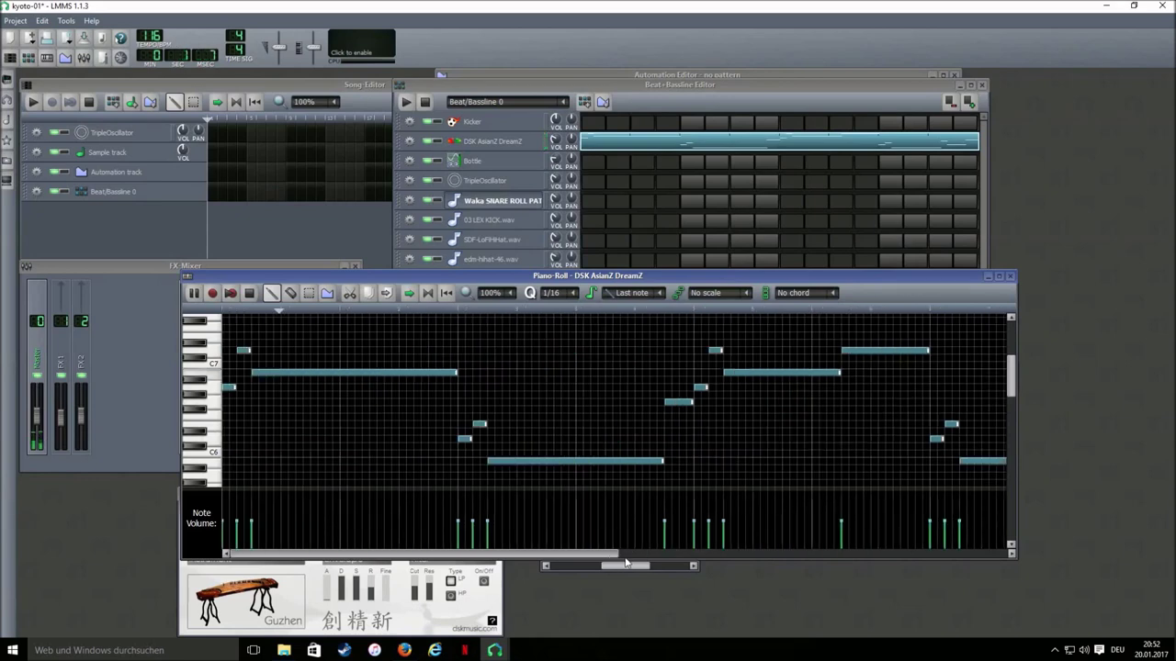
pyautogui.click(251, 294)
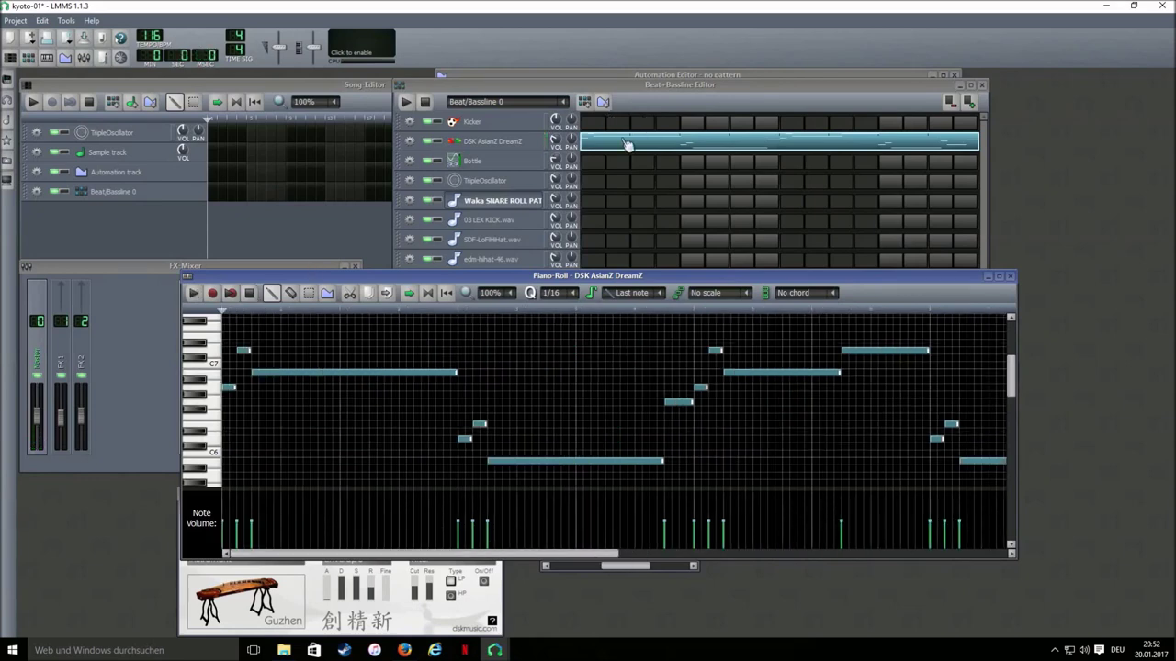
# - Place a Beat/Bassline 0 block at the start of the song and add a second beat/bassline track
pyautogui.click(210, 190)
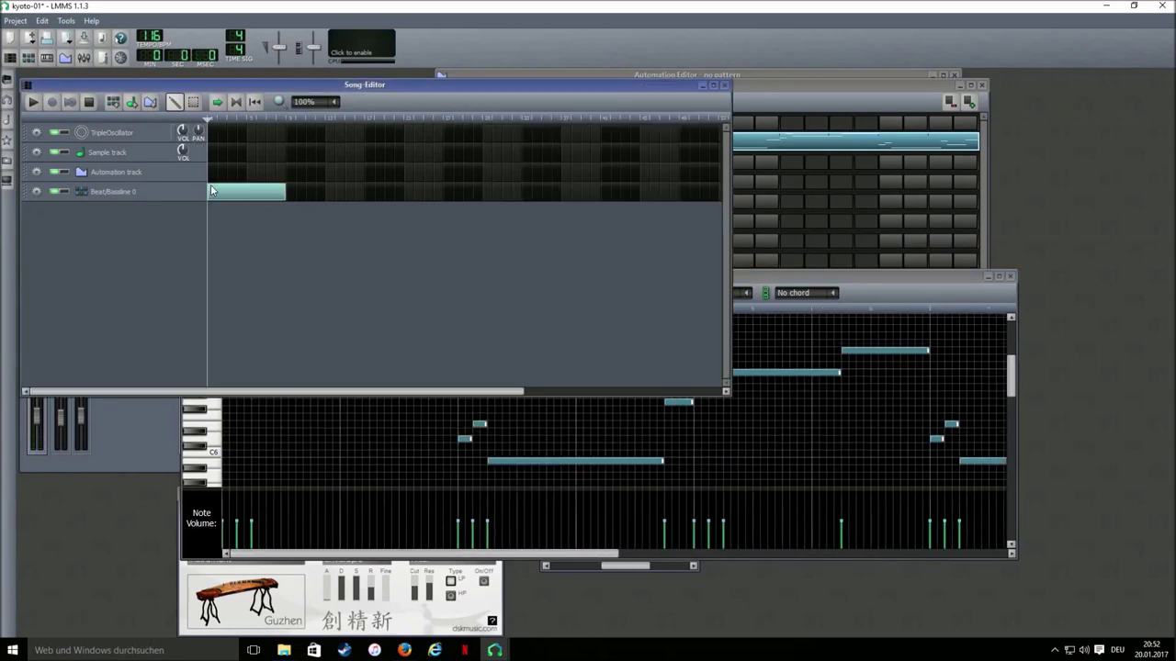
pyautogui.click(131, 102)
# - Paste the DSK AsianZ DreamZ melody pattern into the Bottle track of Beat/Bassline 1 and close the Bottle instrument window
pyautogui.click(808, 90)
pyautogui.rightClick(597, 164)
pyautogui.click(621, 201)
pyautogui.click(506, 164)
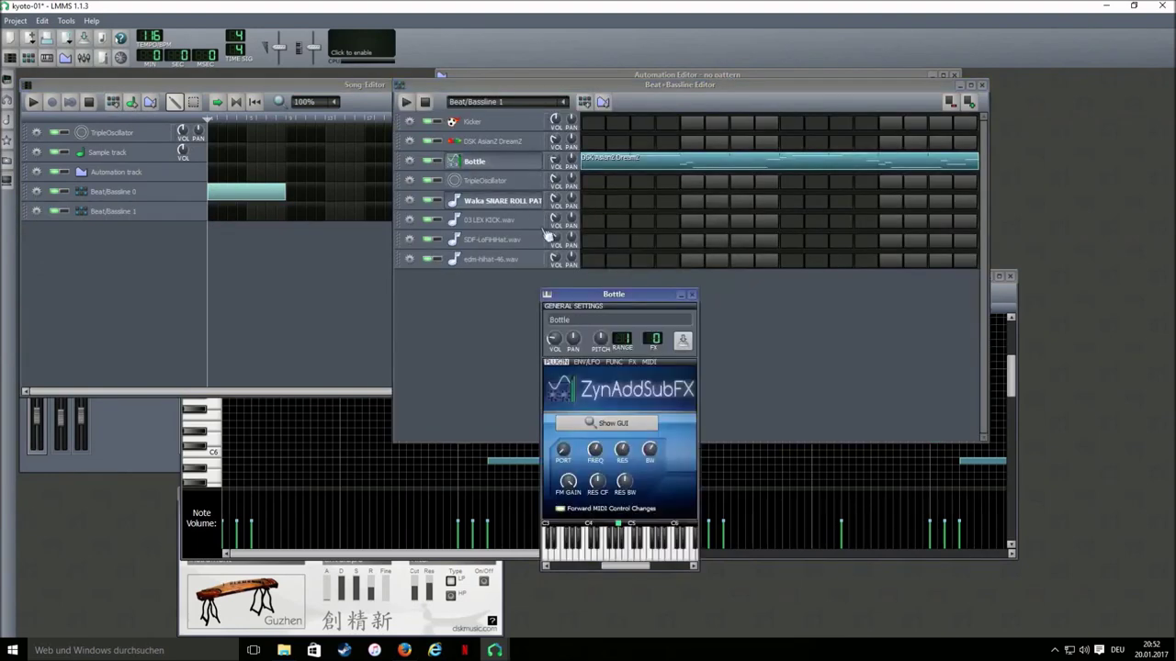
pyautogui.click(692, 295)
# - Open the Bottle track's melody pattern in the Piano-Roll and play its opening
pyautogui.rightClick(646, 168)
pyautogui.click(670, 173)
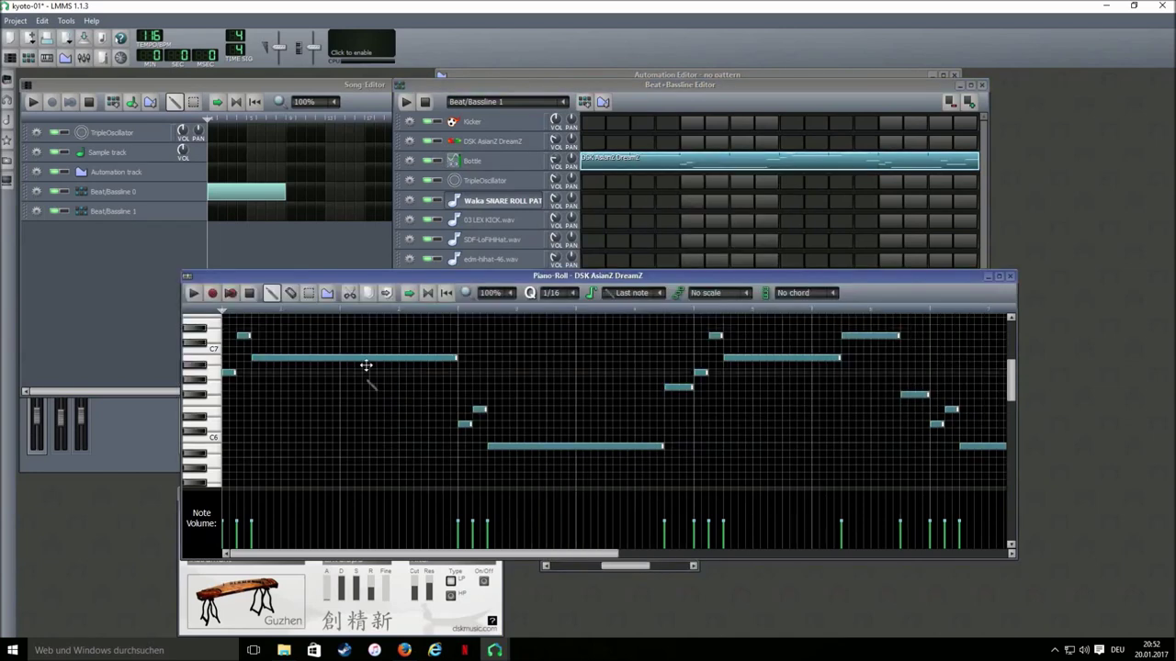
pyautogui.click(193, 292)
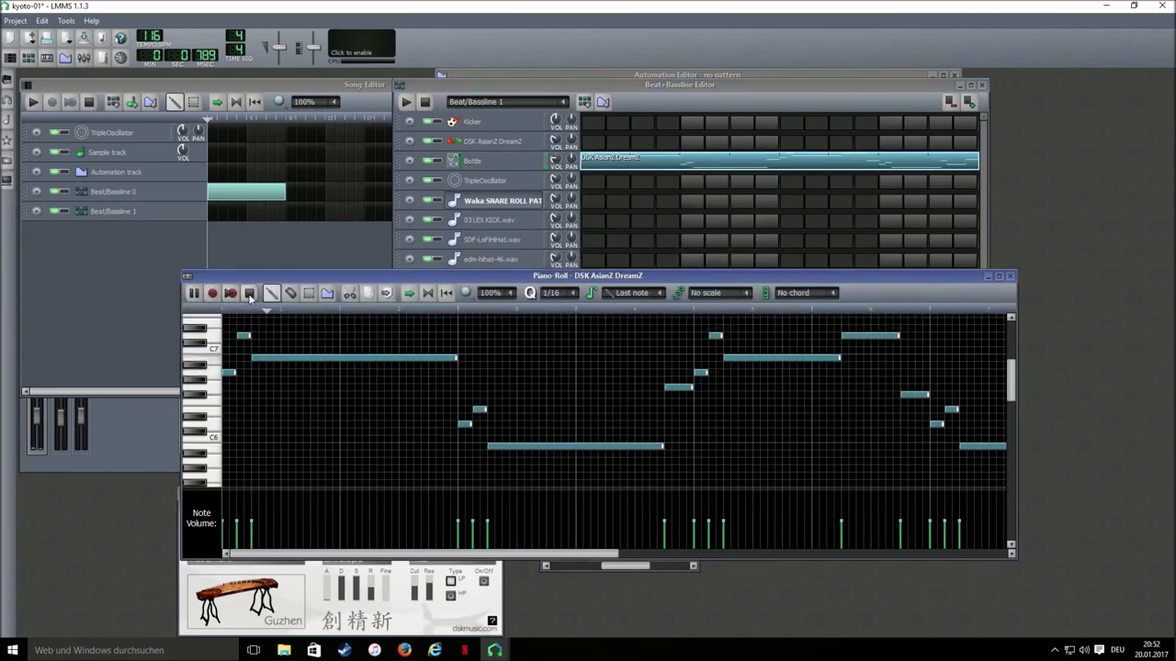
pyautogui.click(249, 293)
# - Transpose all notes of the Bottle melody up one octave and play the opening again
pyautogui.scroll(-2, 284, 437)
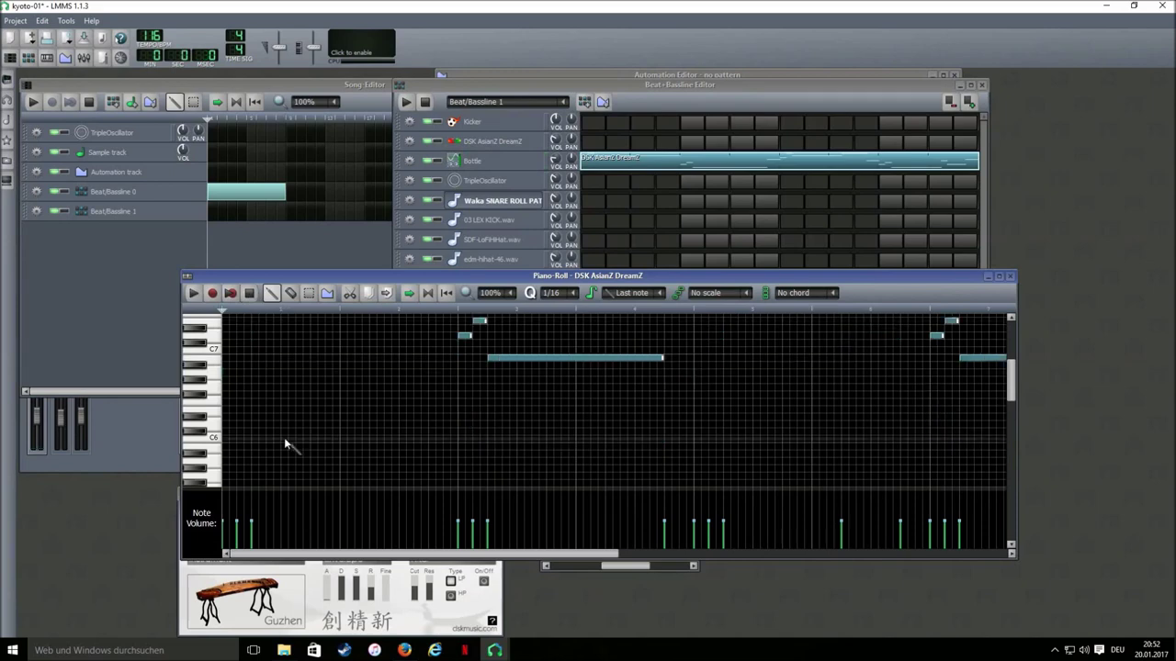
pyautogui.press('space')
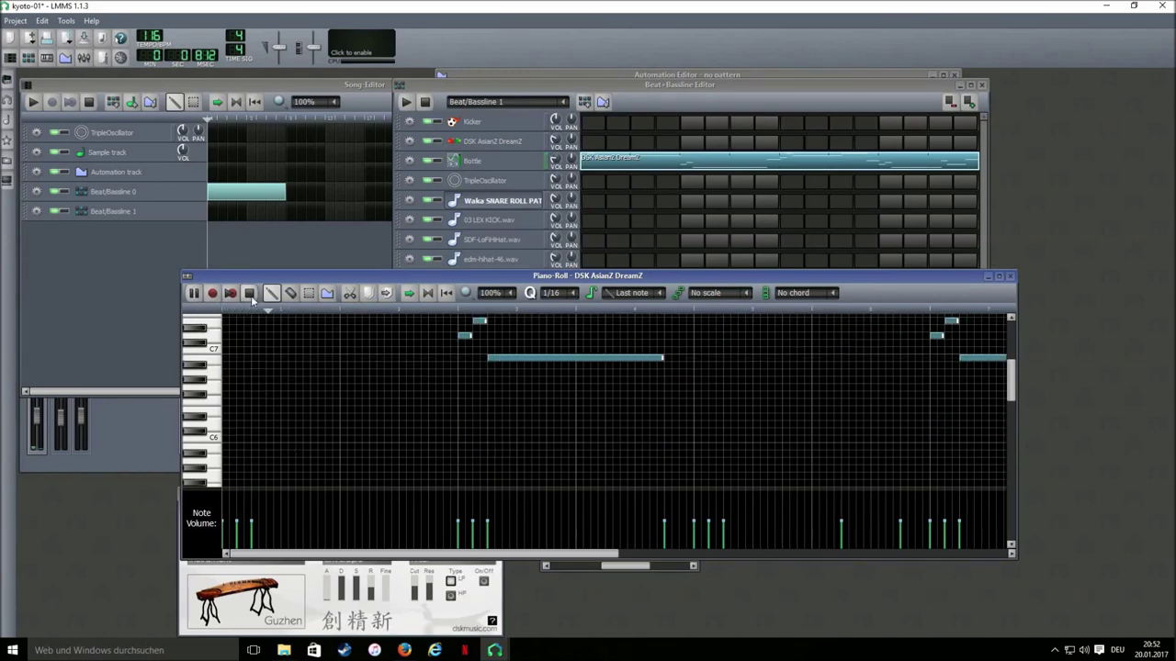
pyautogui.click(249, 293)
# - Examine the StereoEnhancer and Calf Reverb settings in the Bottle instrument's effects chain
pyautogui.click(474, 160)
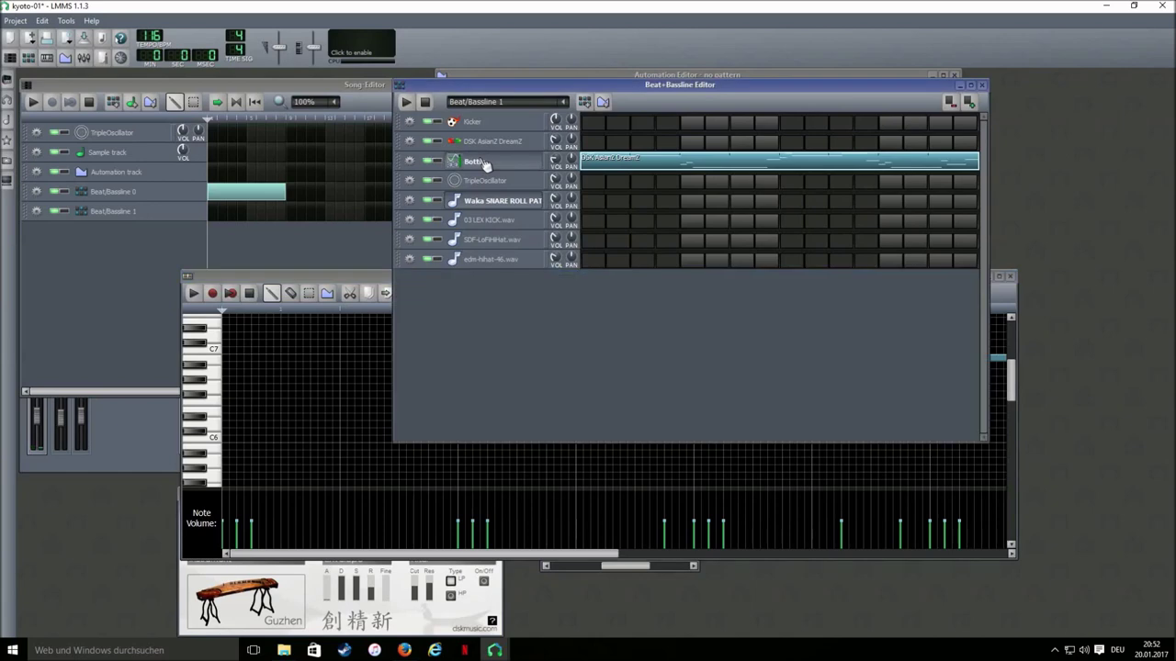
pyautogui.click(632, 363)
pyautogui.click(652, 394)
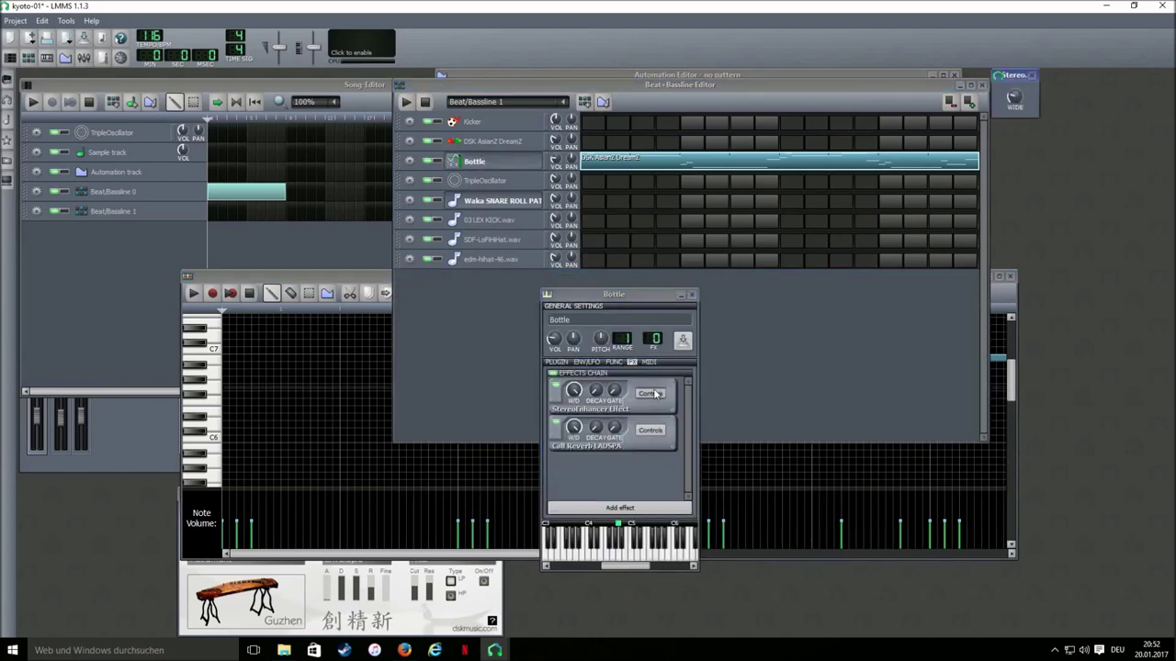
pyautogui.click(1029, 75)
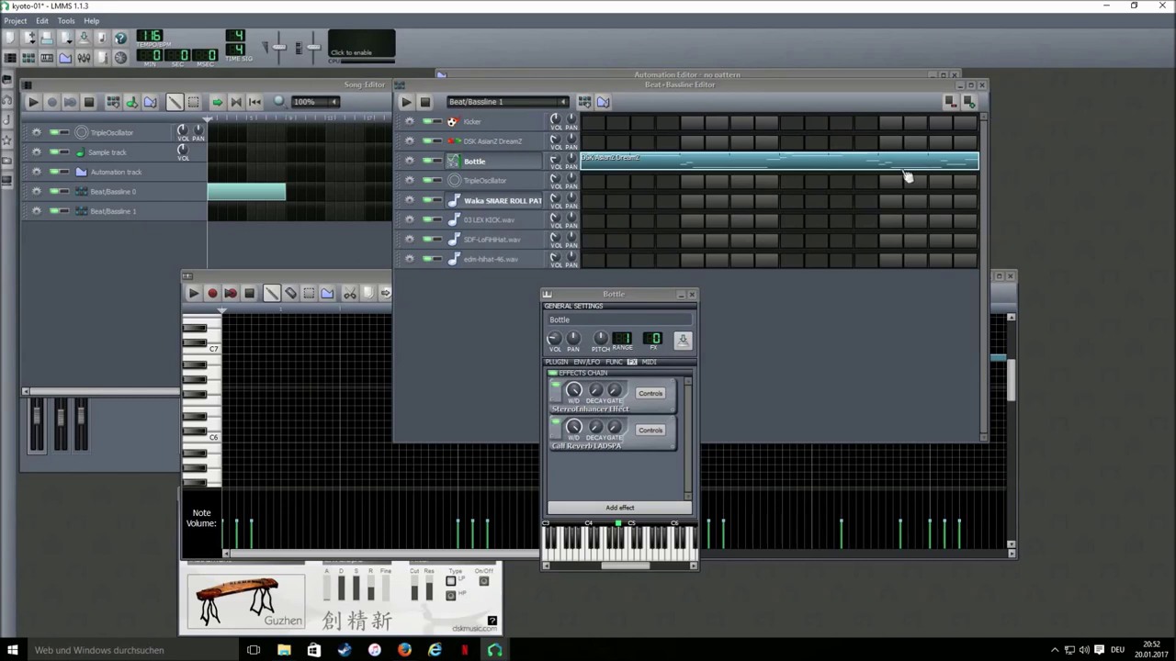
pyautogui.click(648, 430)
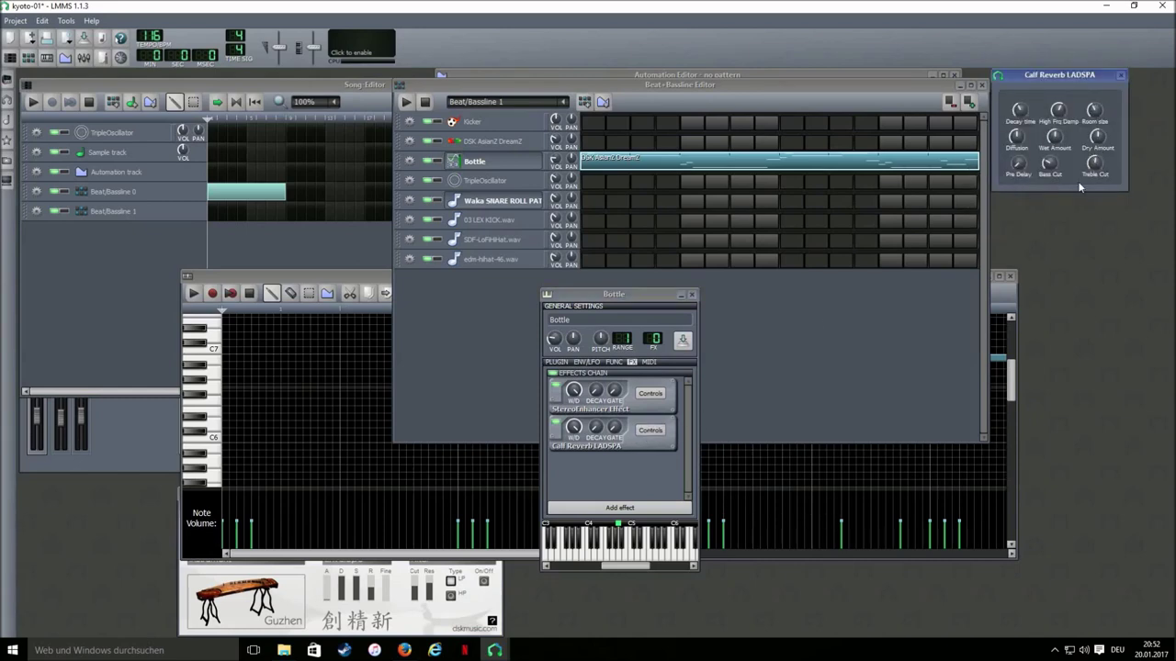
pyautogui.click(1120, 75)
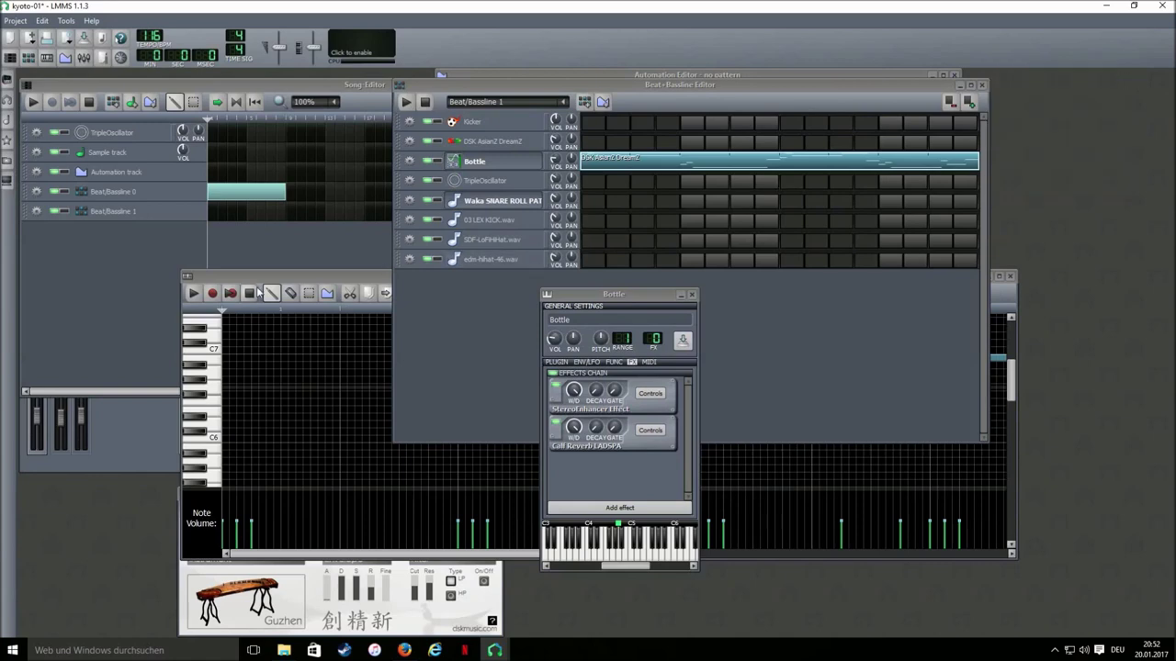
pyautogui.click(692, 295)
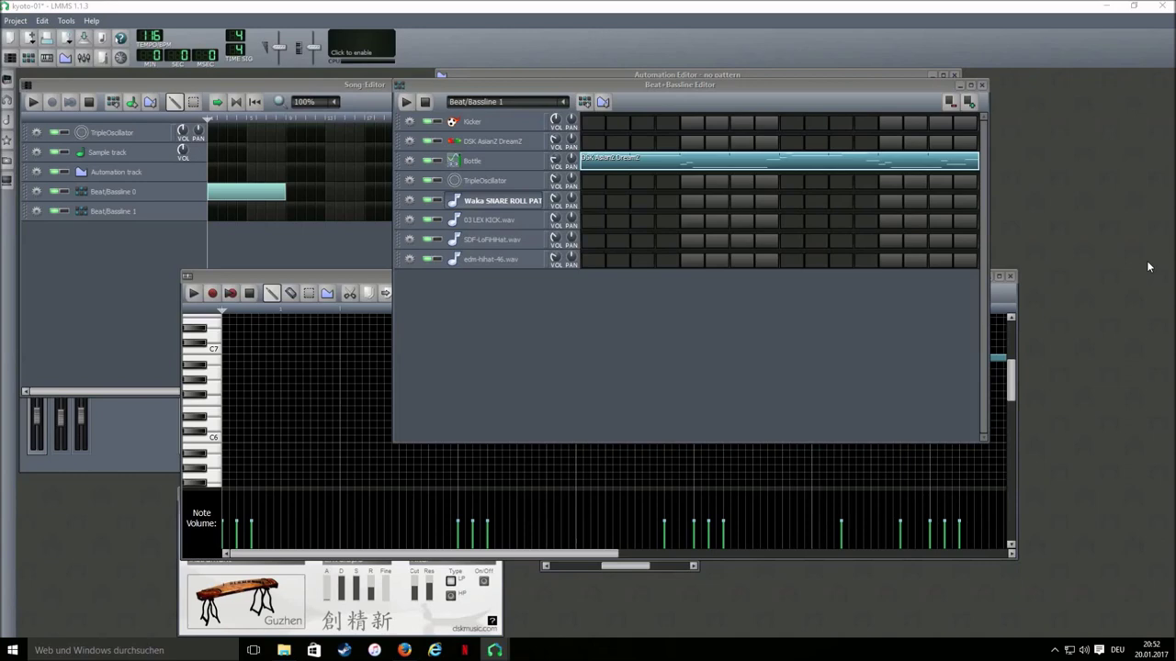
# - Open the Bottle track's melody pattern of Beat/Bassline 1 in the Piano-Roll and check its notes
pyautogui.rightClick(642, 178)
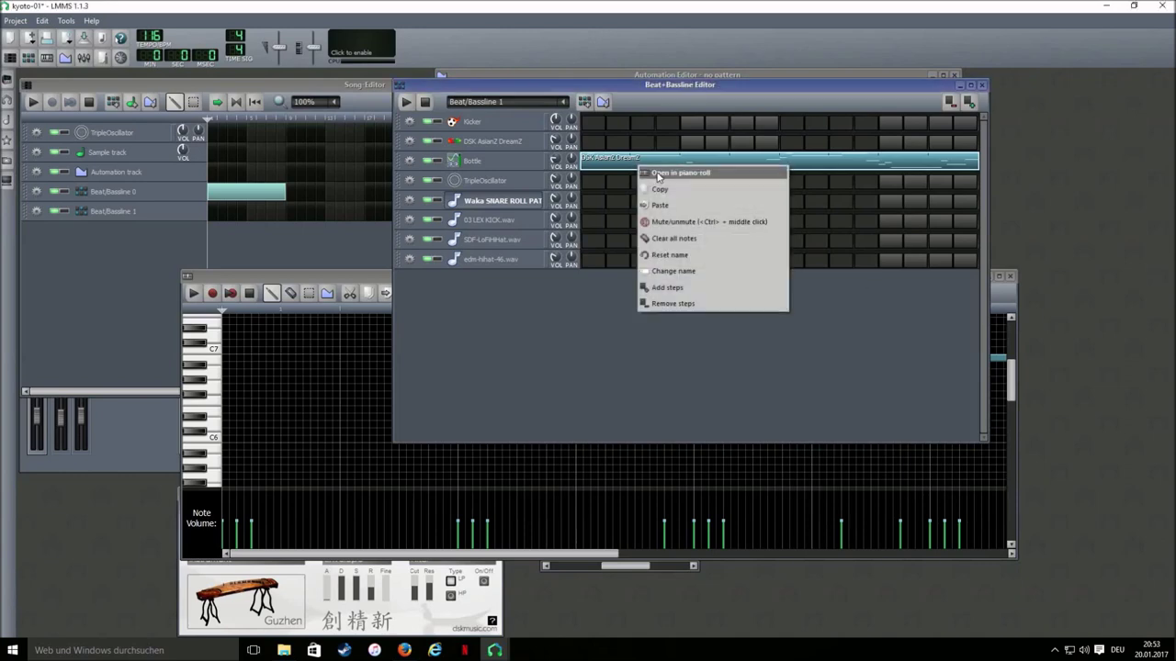
pyautogui.click(653, 181)
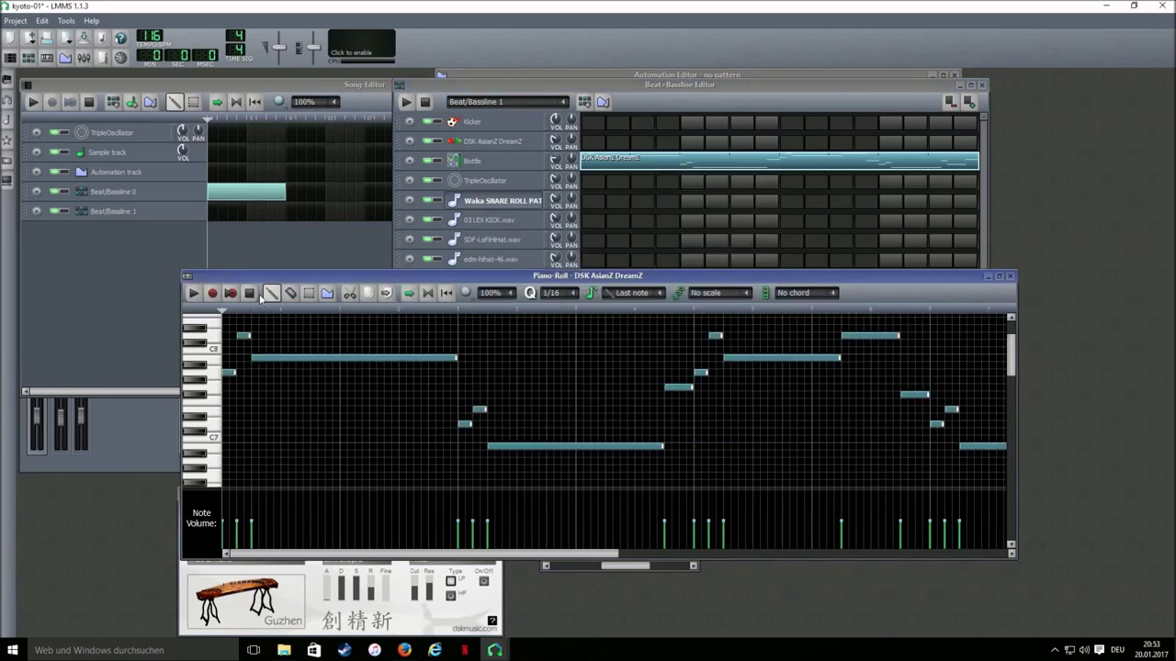
pyautogui.hotkey('ctrl', 'a')
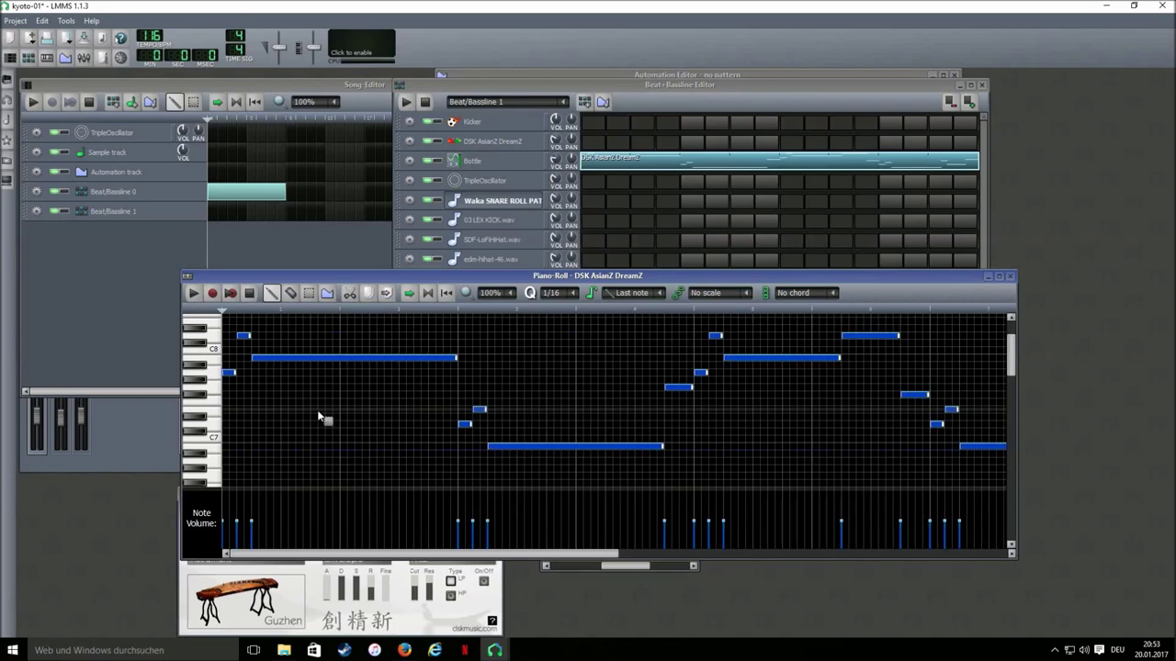
pyautogui.press('Escape')
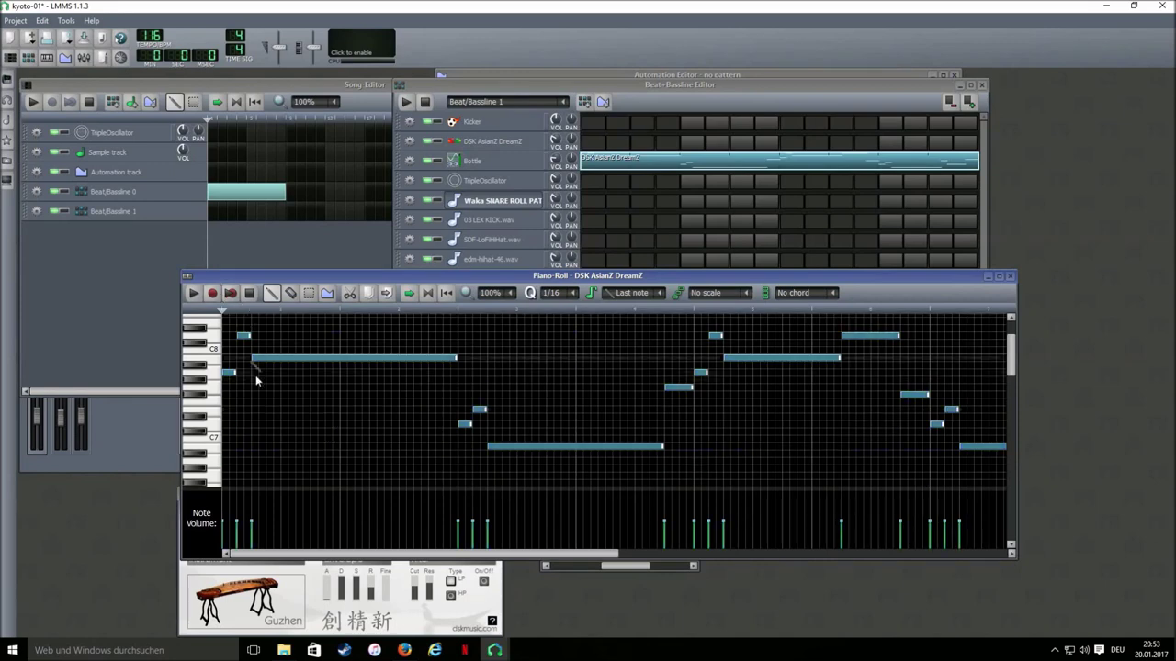
# - Place a Beat/Bassline 1 block at the start of the song and play it together with Beat/Bassline 0
pyautogui.click(202, 214)
pyautogui.click(33, 102)
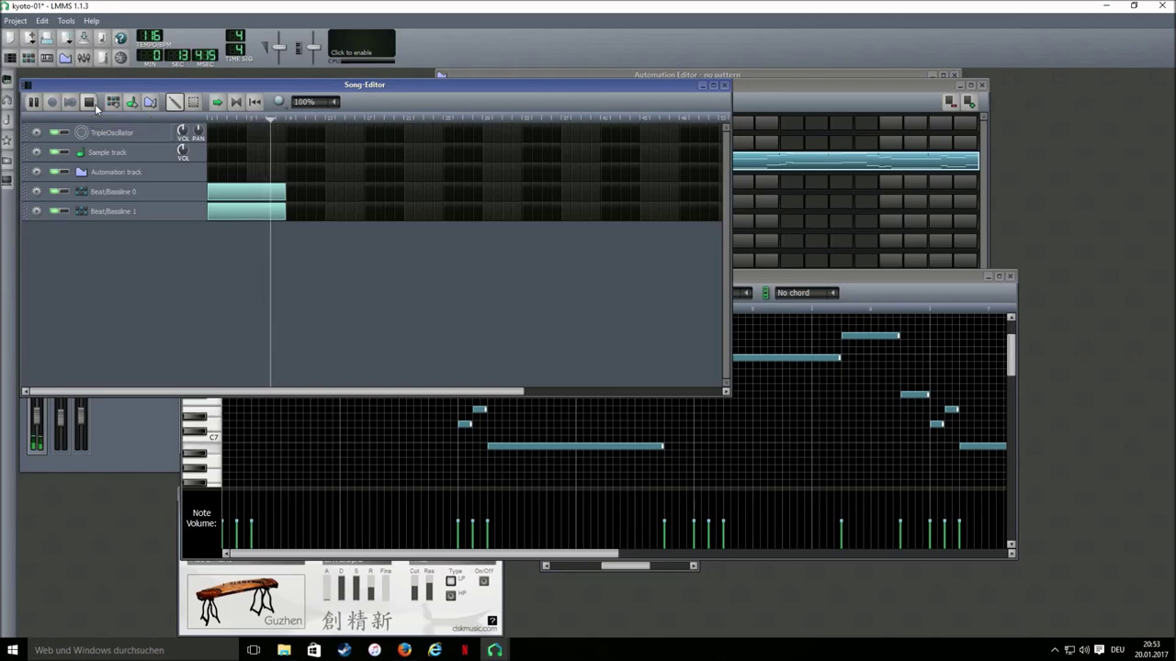
pyautogui.click(89, 102)
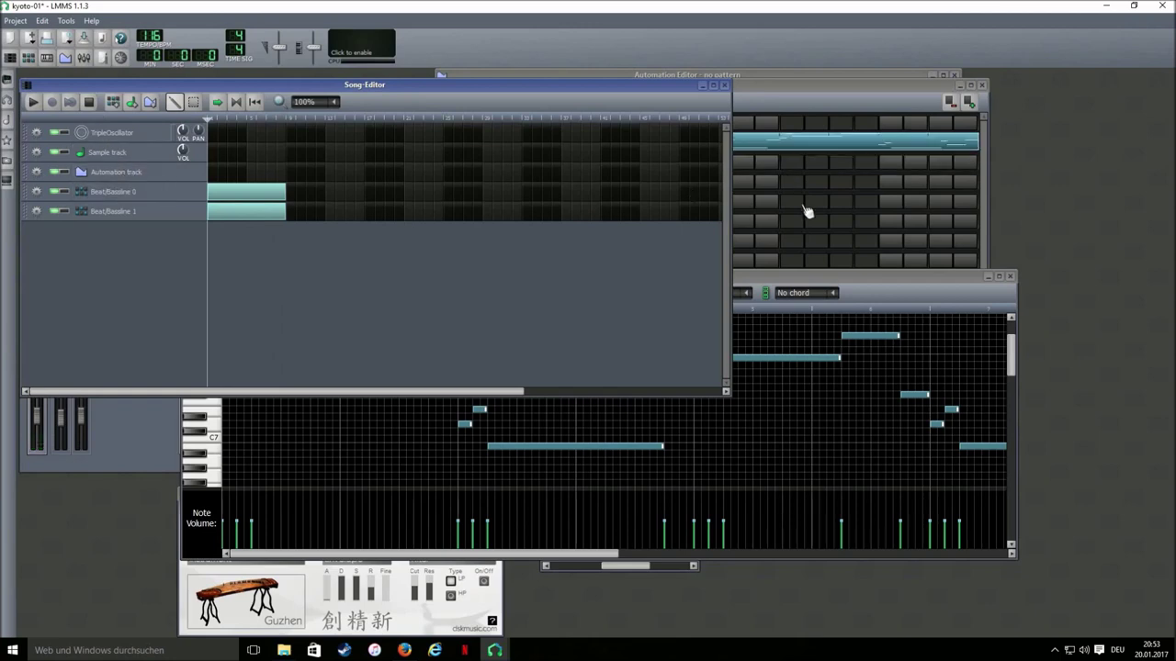
# - In the DSK AsianZ DreamZ pattern of Beat/Bassline 0, shorten the long high note in bar 6 and add a lower note right after it
pyautogui.moveTo(572, 554); pyautogui.dragTo(721, 559)
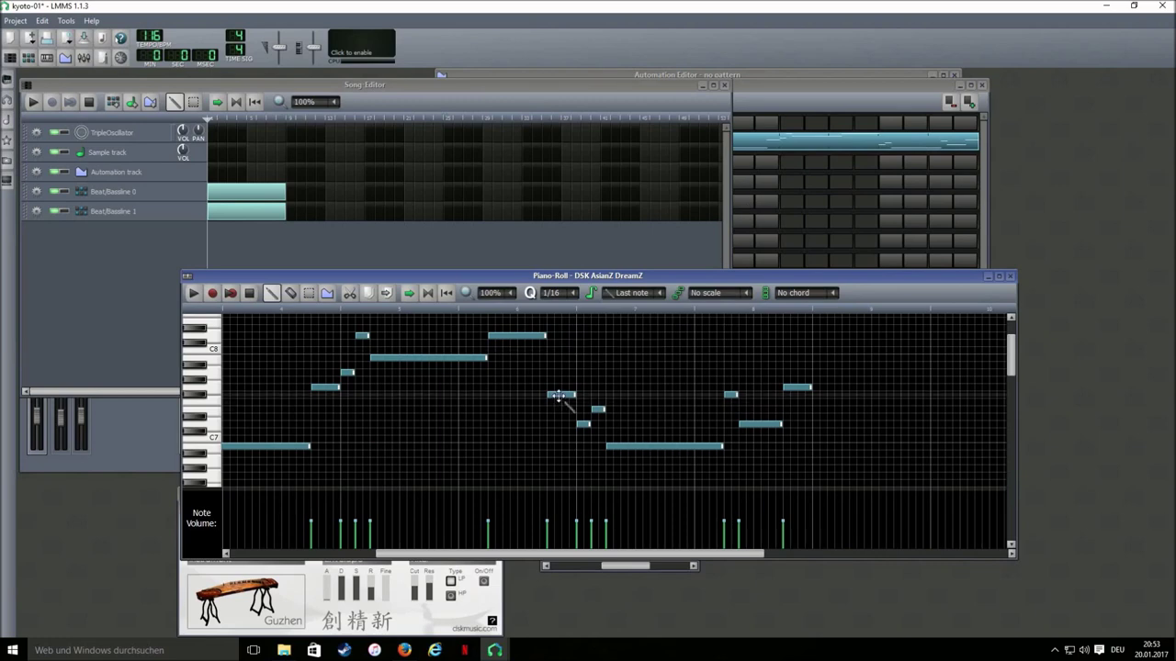
pyautogui.click(278, 196)
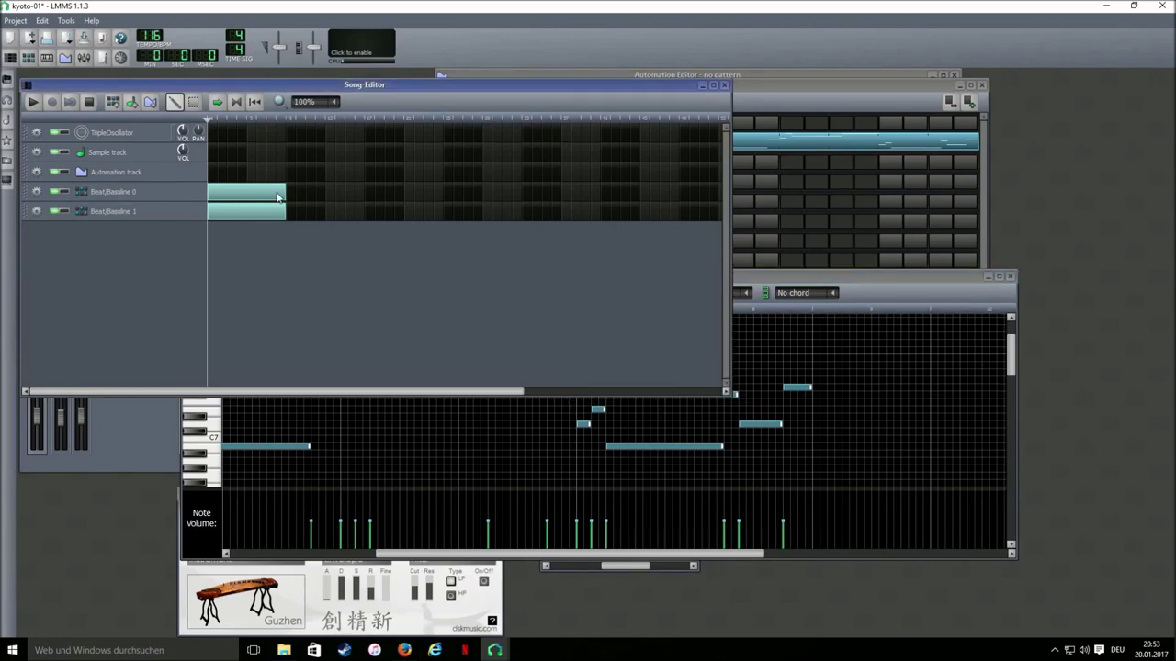
pyautogui.rightClick(798, 161)
pyautogui.click(822, 167)
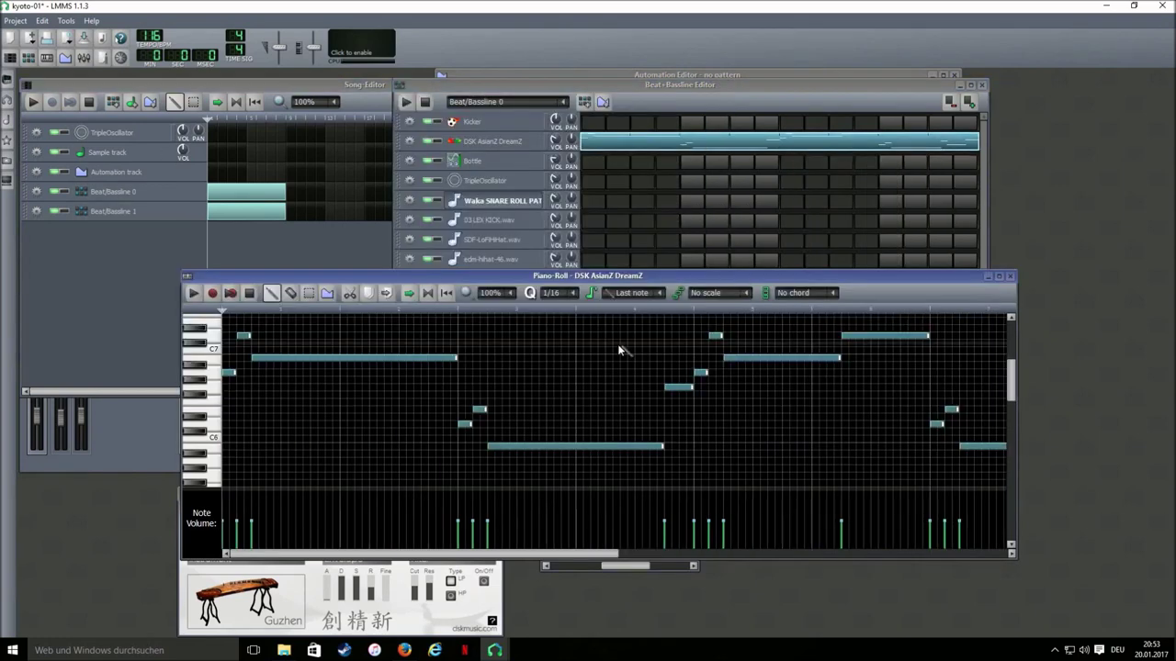
pyautogui.click(919, 338)
pyautogui.moveTo(927, 336); pyautogui.dragTo(900, 338)
pyautogui.click(687, 387)
pyautogui.click(905, 387)
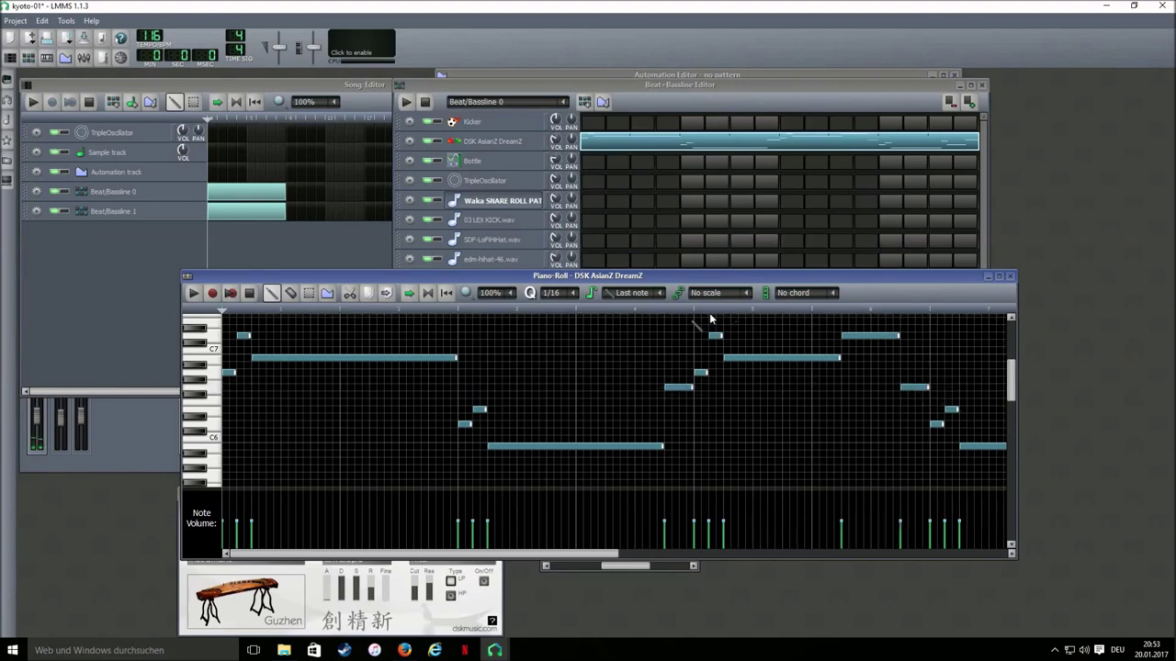
# - Play the edited DSK AsianZ DreamZ melody, lower the added note by one semitone and play the melody again
pyautogui.click(654, 313)
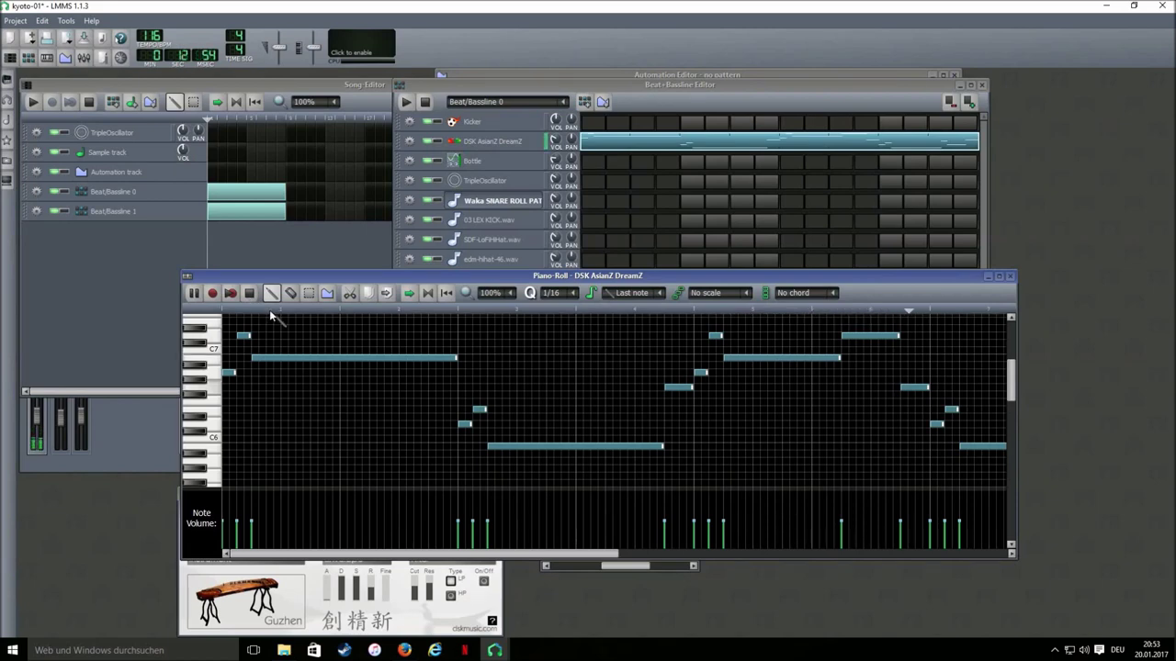
pyautogui.click(249, 292)
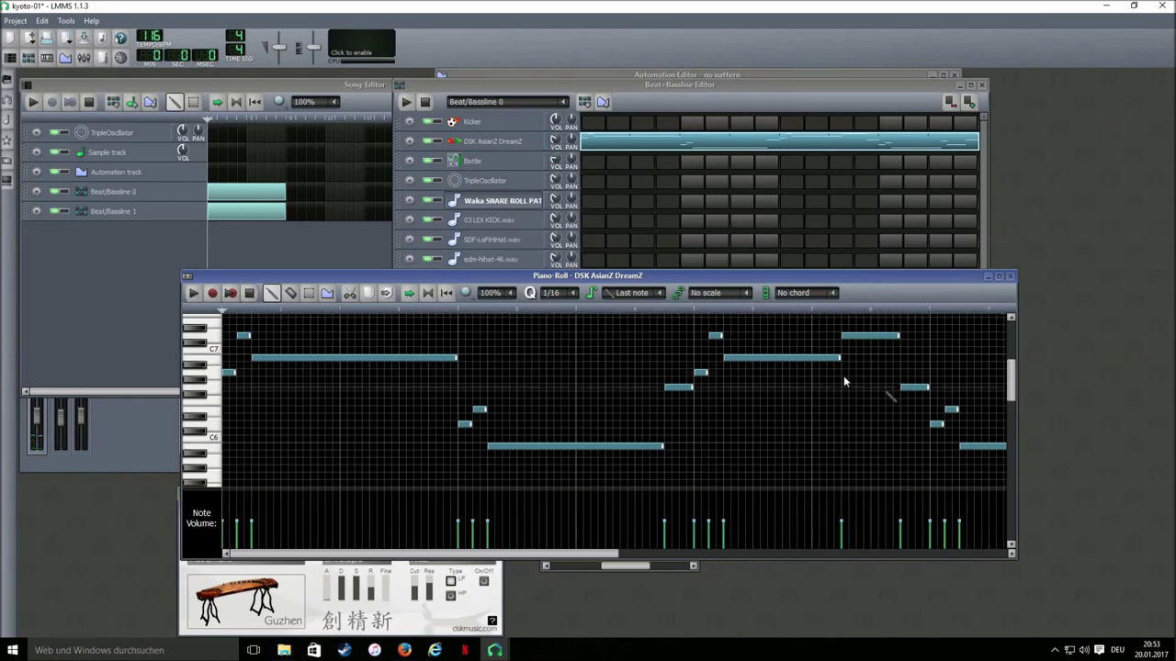
pyautogui.moveTo(913, 388); pyautogui.dragTo(917, 396)
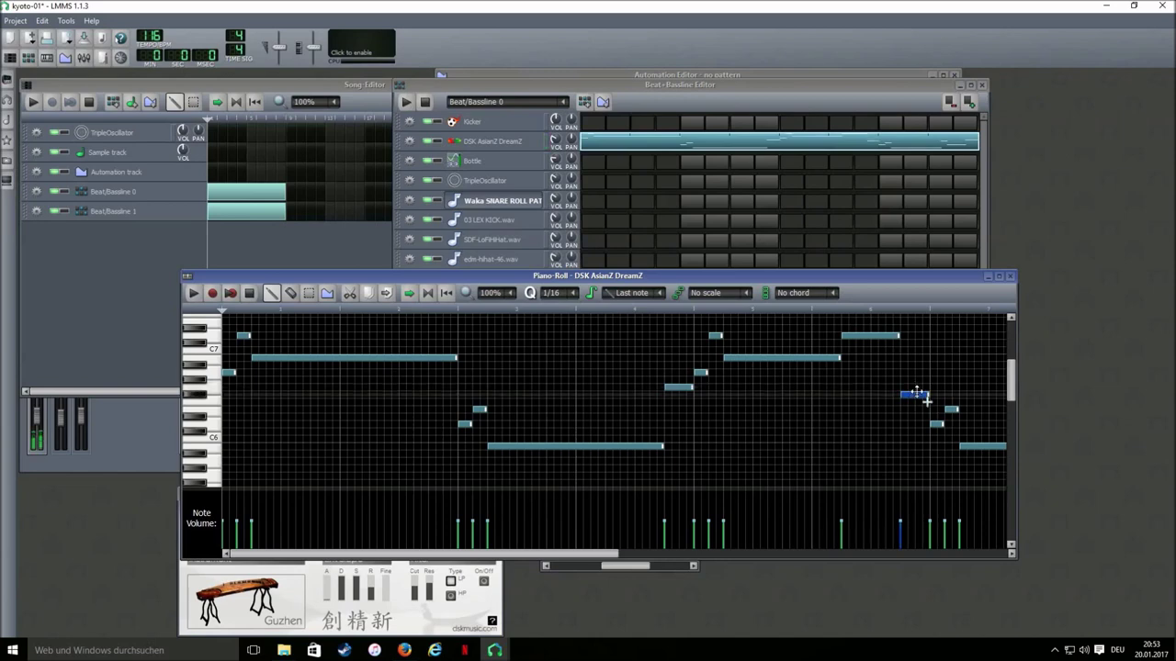
pyautogui.click(193, 293)
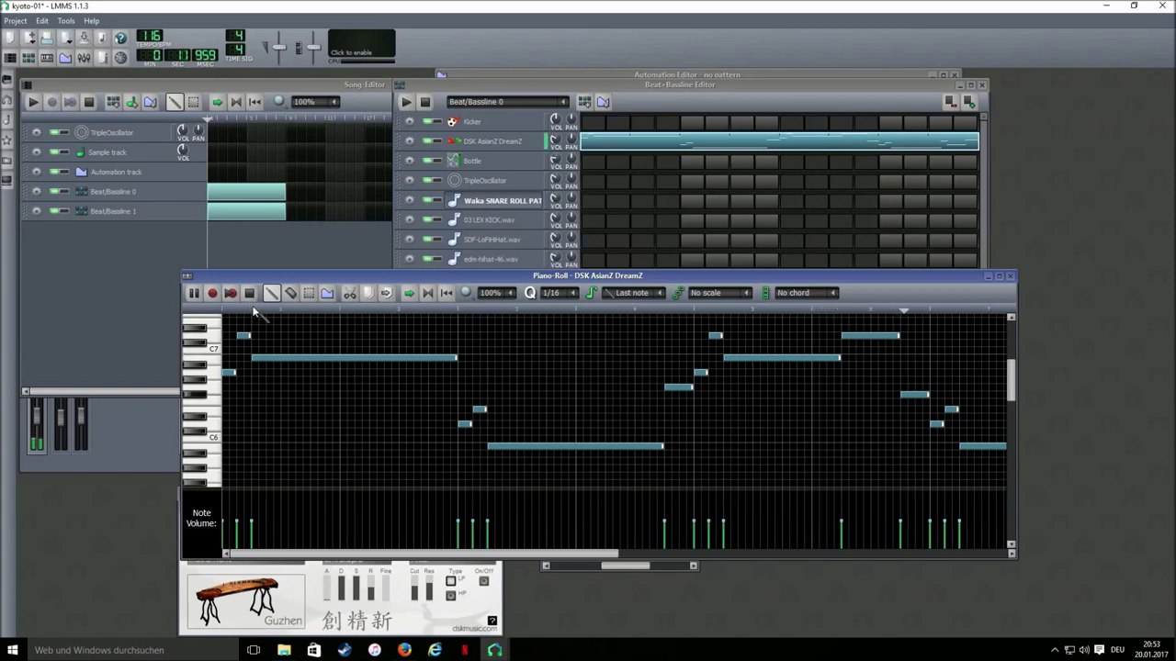
pyautogui.press('space')
# - Open the Bottle melody of Beat/Bassline 1 in the Piano-Roll and compare its closing notes with the edited melody
pyautogui.click(154, 212)
pyautogui.doubleClick(897, 165)
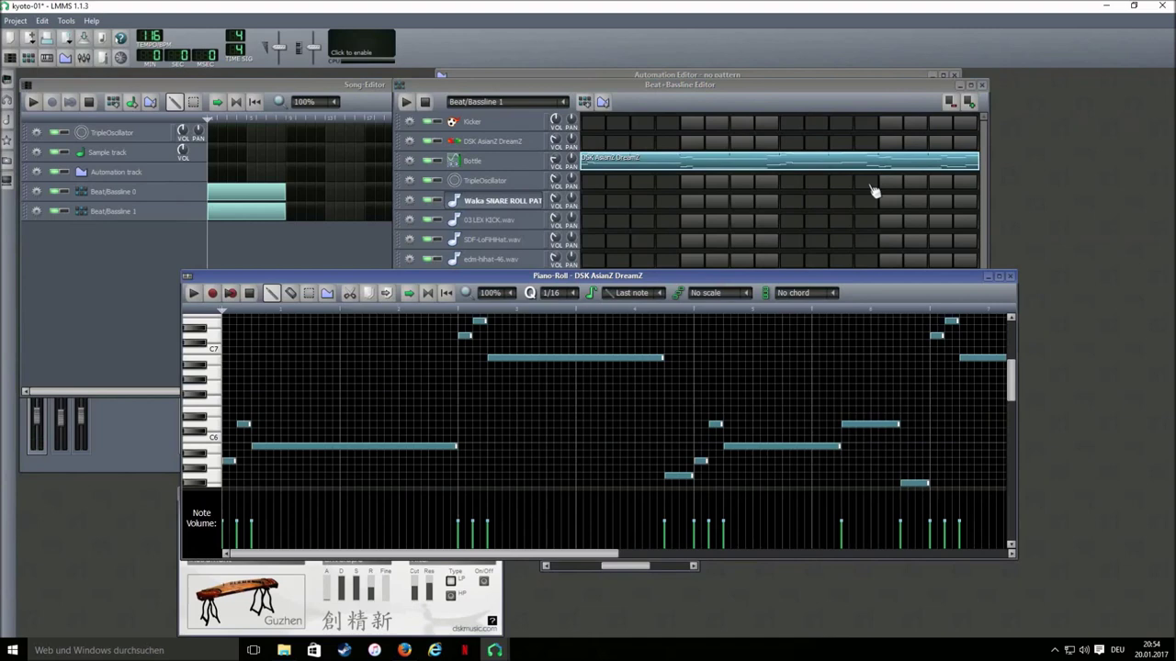
pyautogui.moveTo(598, 555); pyautogui.dragTo(684, 556)
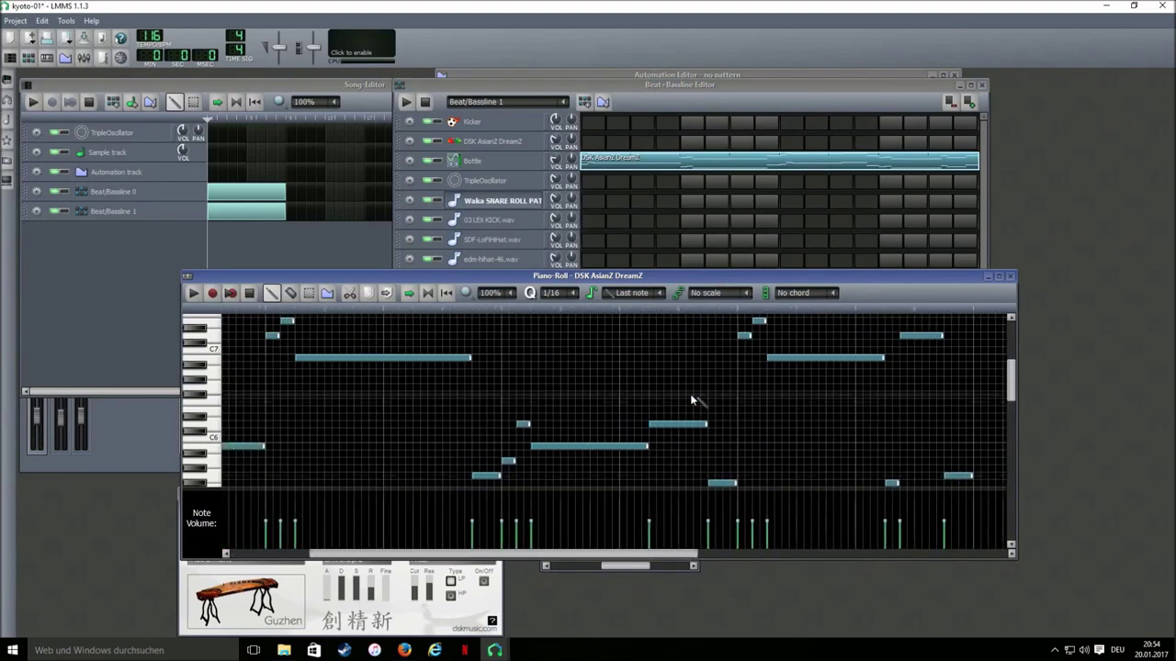
pyautogui.scroll(4, 702, 398)
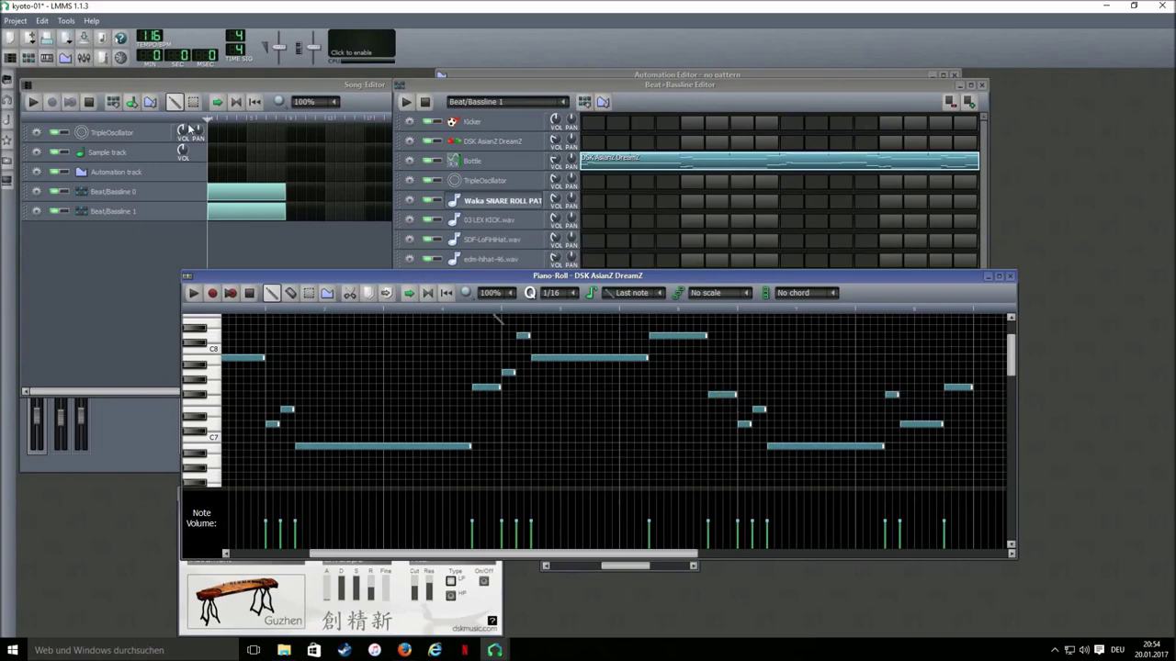
# - Play the song with Beat/Bassline 0 and Beat/Bassline 1 sounding together, then stop playback
pyautogui.click(33, 102)
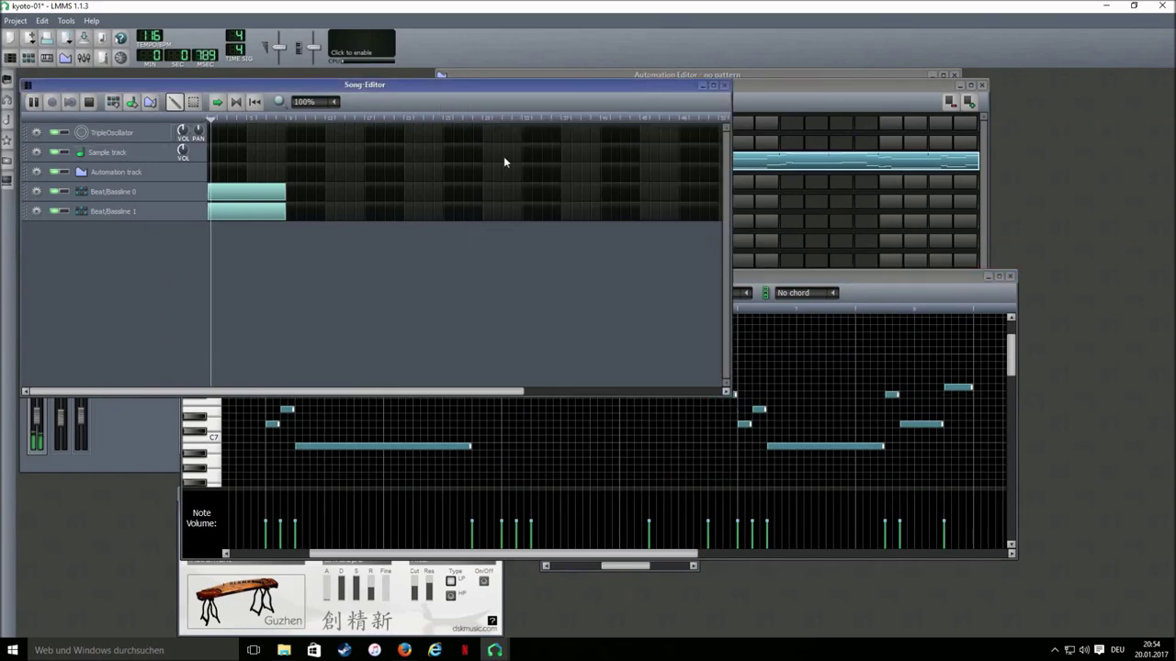
pyautogui.click(750, 92)
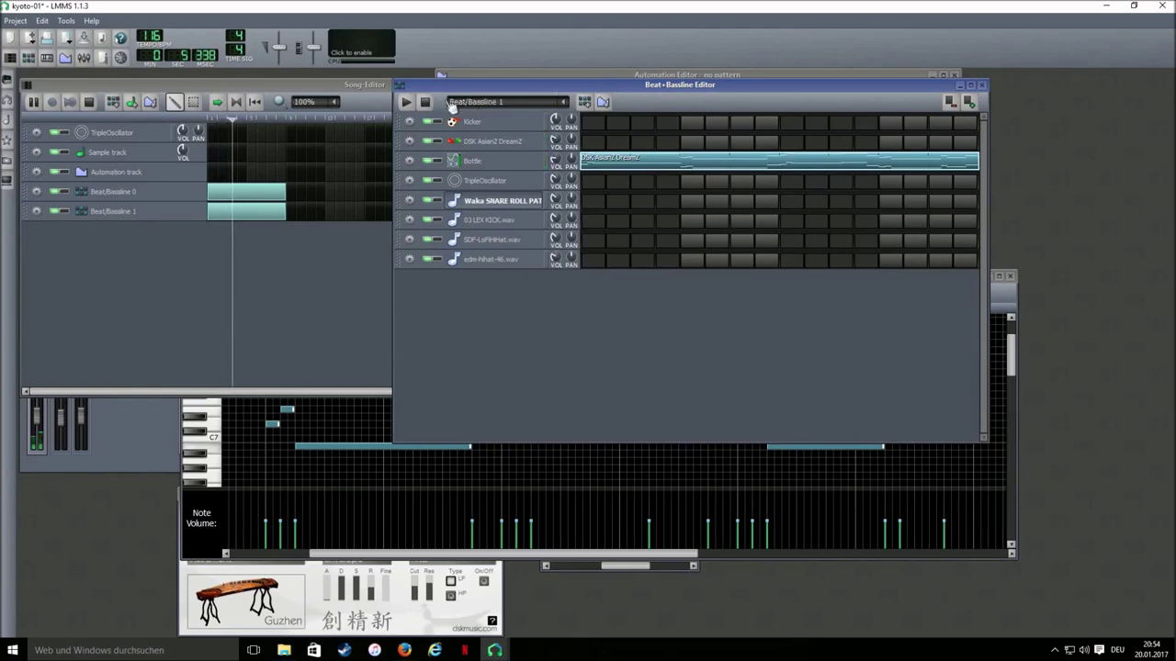
pyautogui.moveTo(458, 556); pyautogui.dragTo(430, 554)
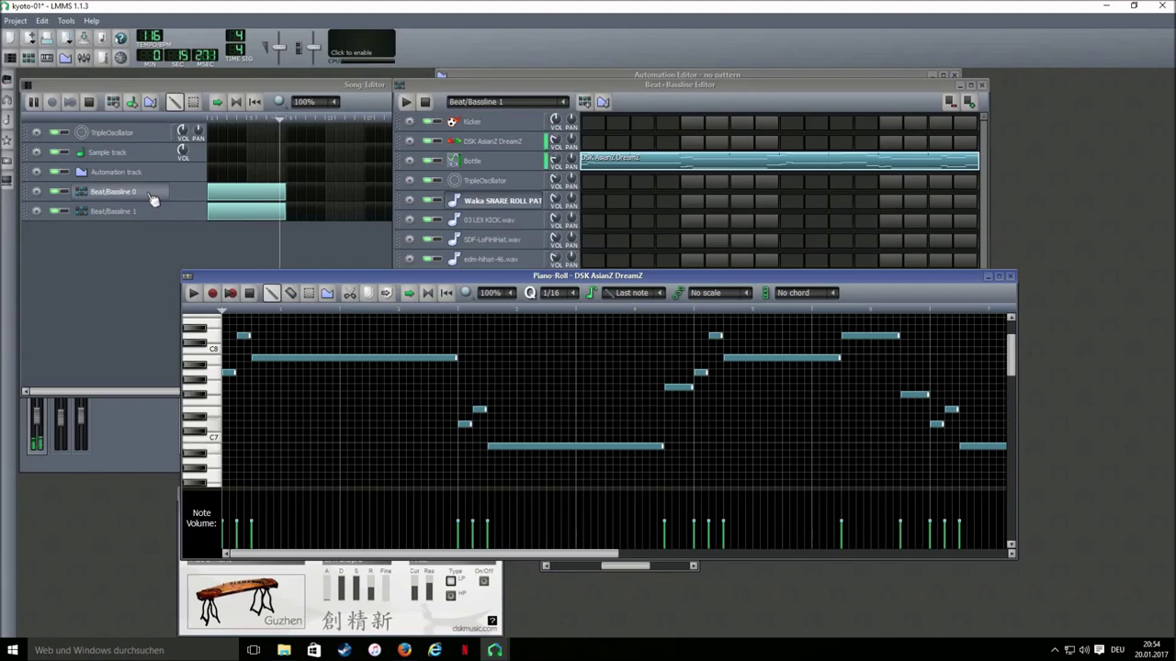
pyautogui.click(91, 102)
pyautogui.click(91, 102)
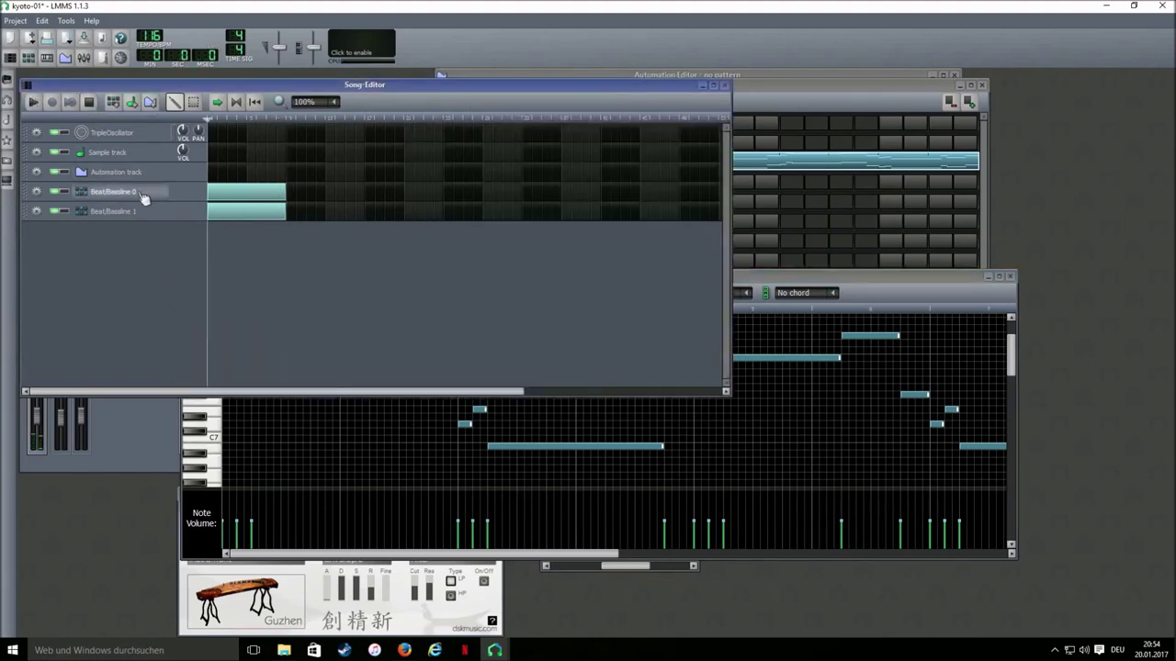
# - Add a third Beat/Bassline track and extend Beat/Bassline 0 and 1 with a second block each, about 16 bars long
pyautogui.click(112, 102)
pyautogui.click(293, 192)
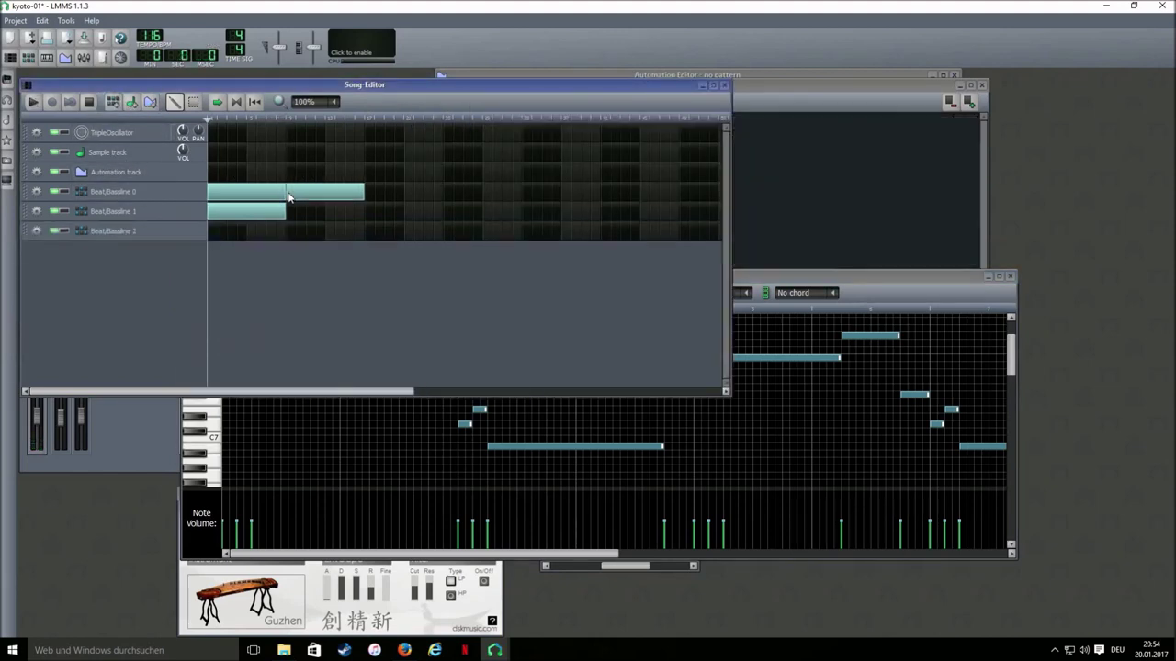
pyautogui.click(287, 212)
pyautogui.moveTo(364, 215); pyautogui.dragTo(433, 215)
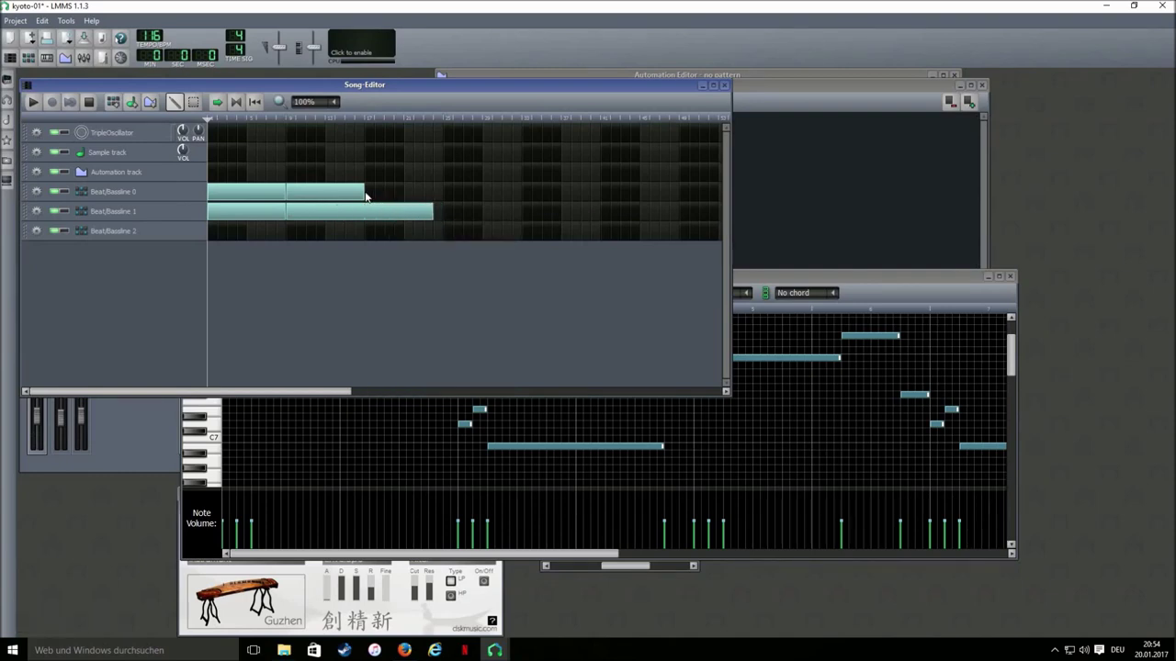
pyautogui.moveTo(364, 195); pyautogui.dragTo(442, 211)
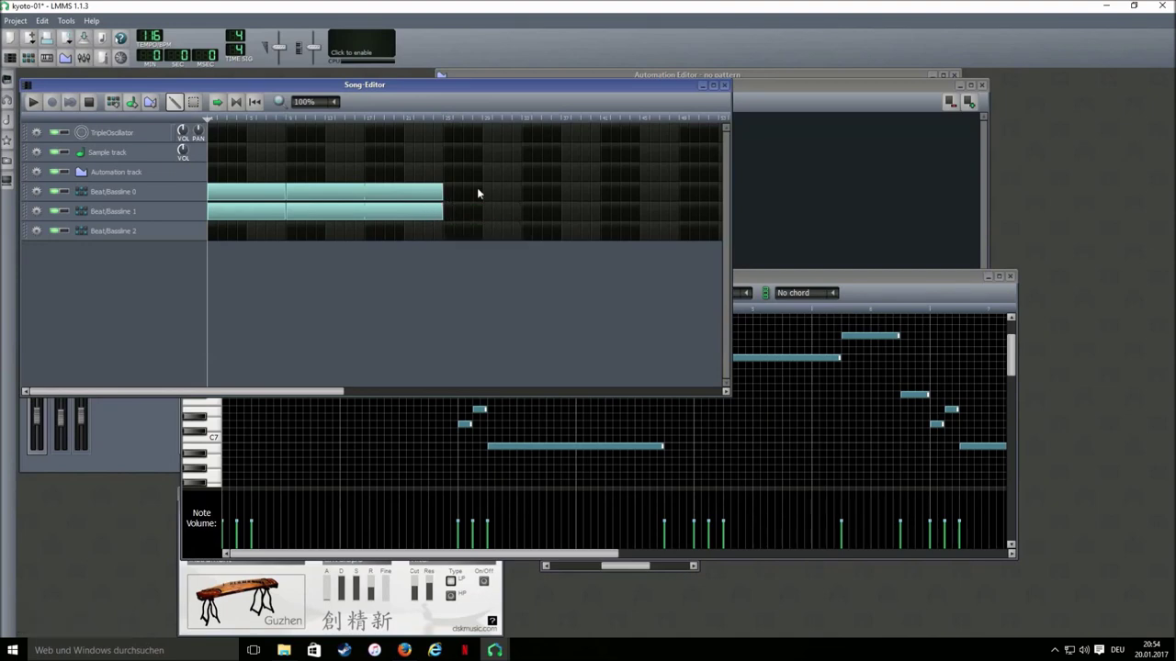
# - Open the empty TripleOscillator pattern of Beat/Bassline 2 in the Piano-Roll
pyautogui.click(773, 79)
pyautogui.click(954, 76)
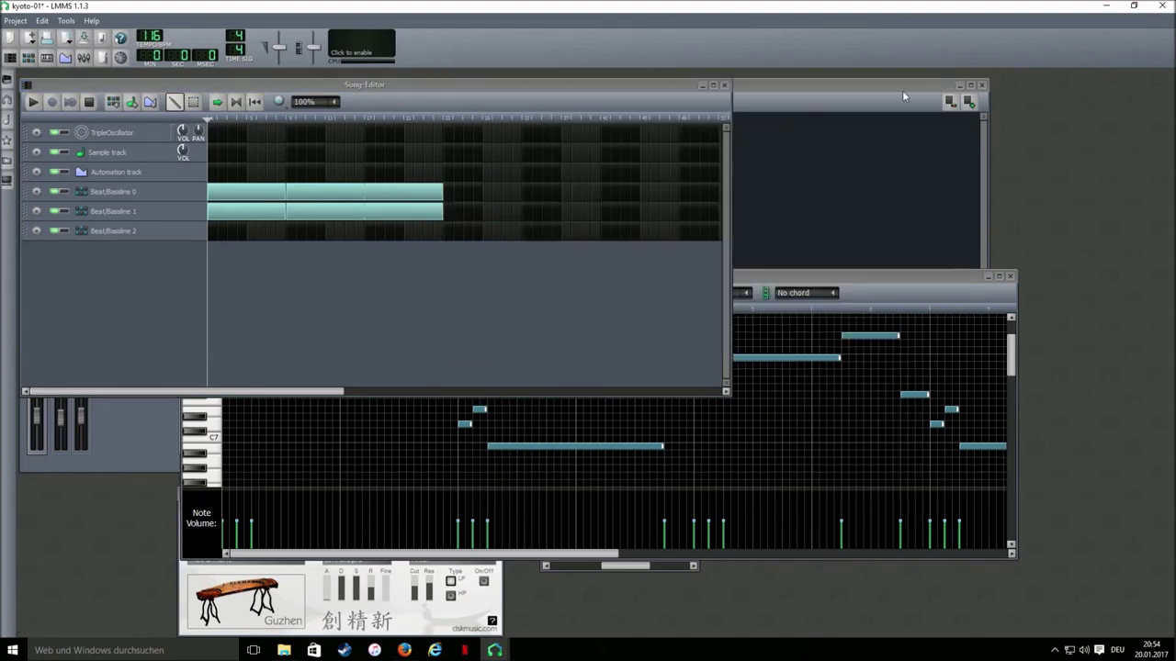
pyautogui.click(884, 88)
pyautogui.rightClick(603, 187)
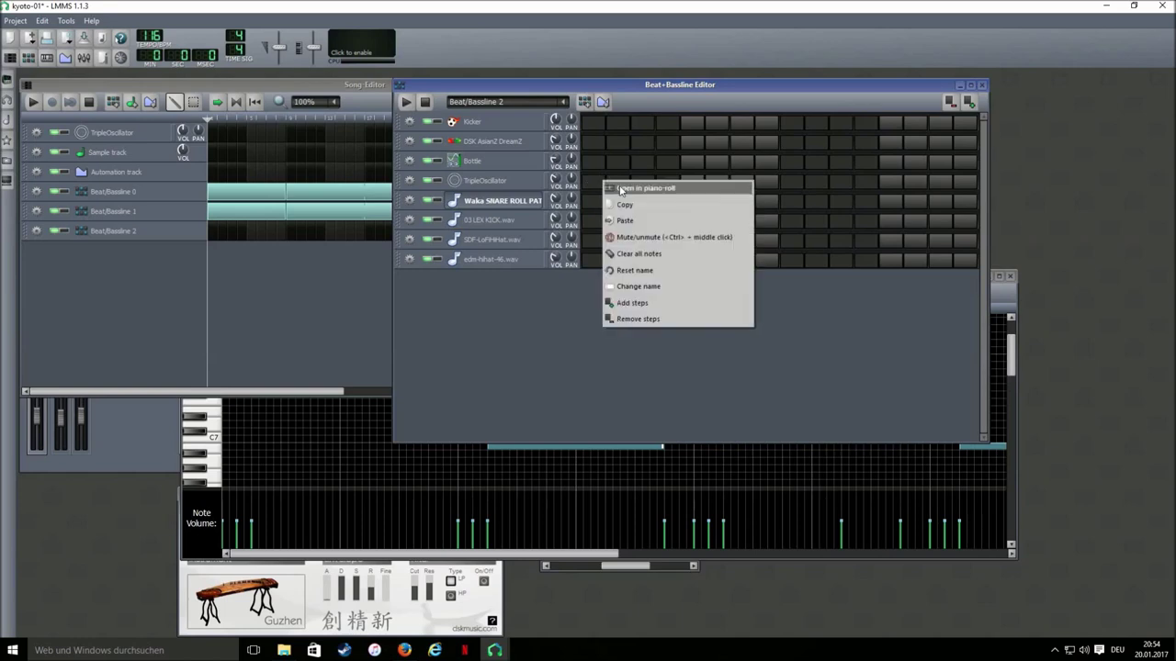
pyautogui.click(621, 190)
# - Open the TripleOscillator instrument, review its oscillator and envelope settings, and audition low notes with the 2x LowPass filter off
pyautogui.click(515, 181)
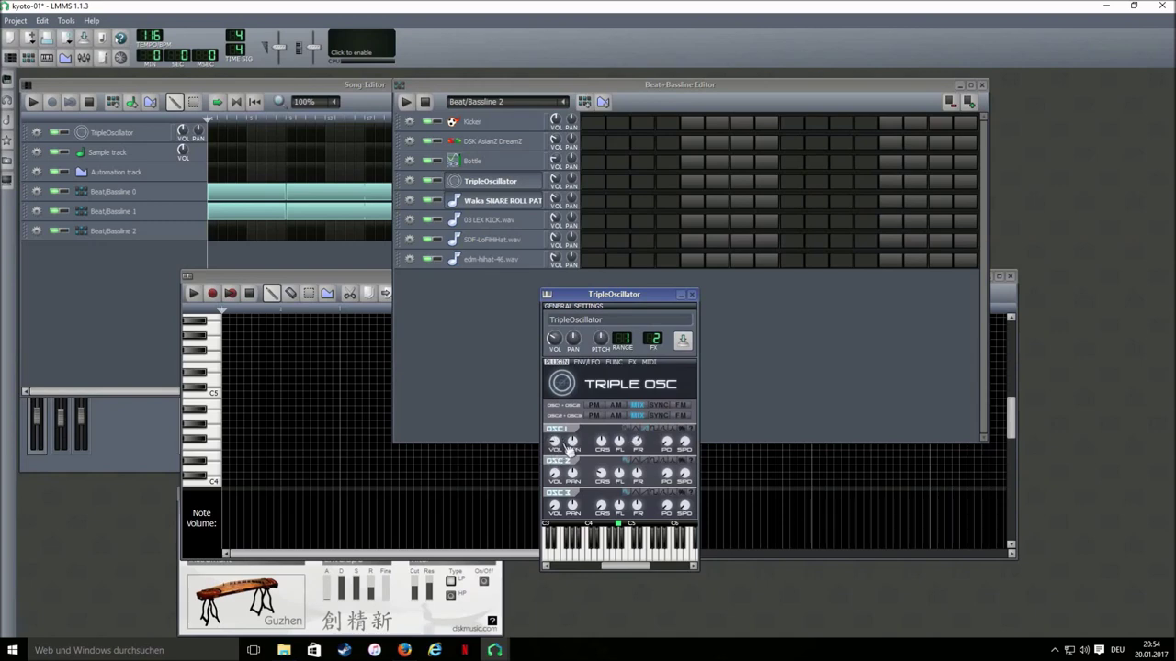
pyautogui.moveTo(645, 448)
pyautogui.click(587, 363)
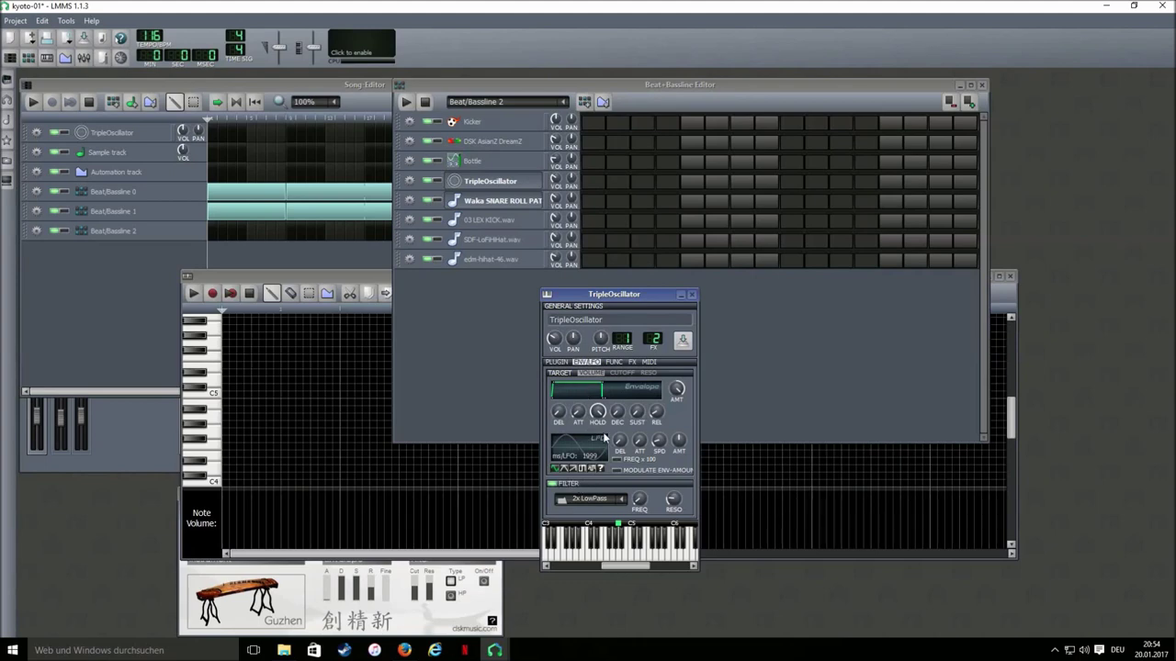
pyautogui.moveTo(611, 568); pyautogui.dragTo(578, 568)
pyautogui.click(567, 550)
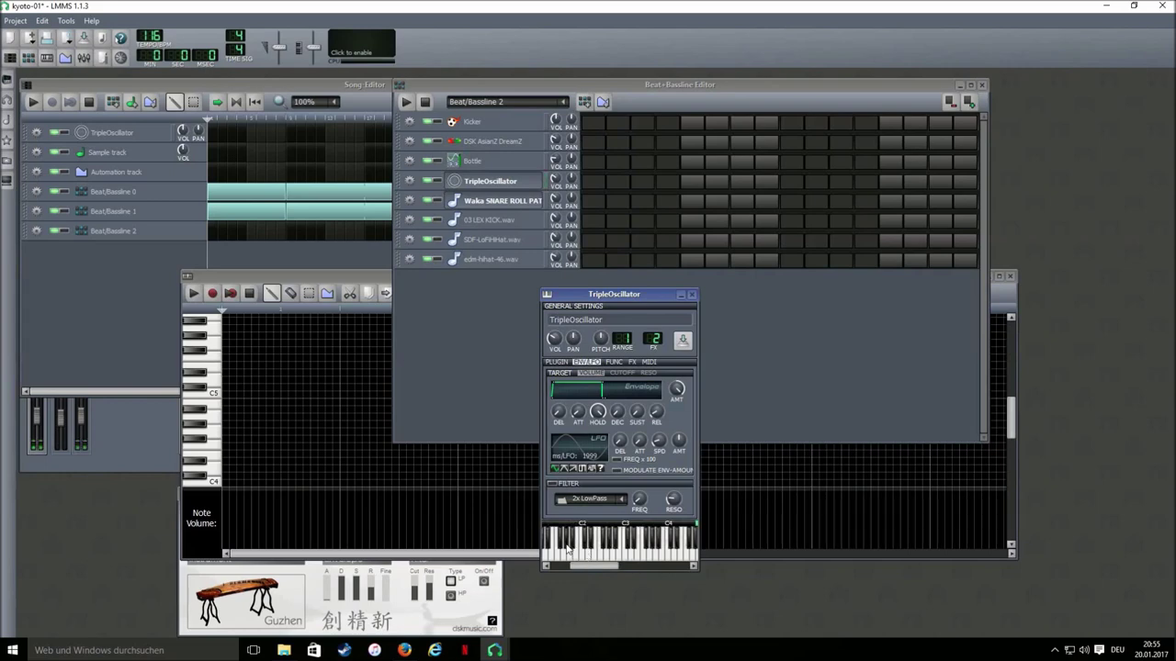
pyautogui.click(564, 551)
pyautogui.click(573, 552)
# - Examine the C* Narrower and C* Eq settings in the TripleOscillator's effects chain
pyautogui.click(632, 363)
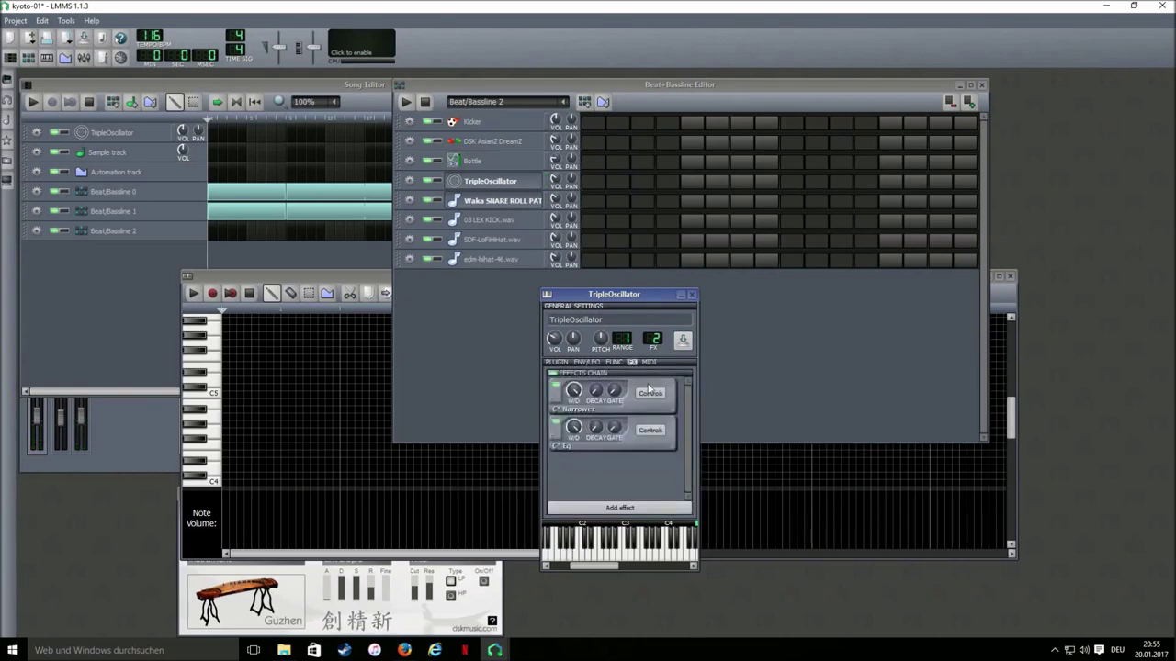
pyautogui.click(650, 394)
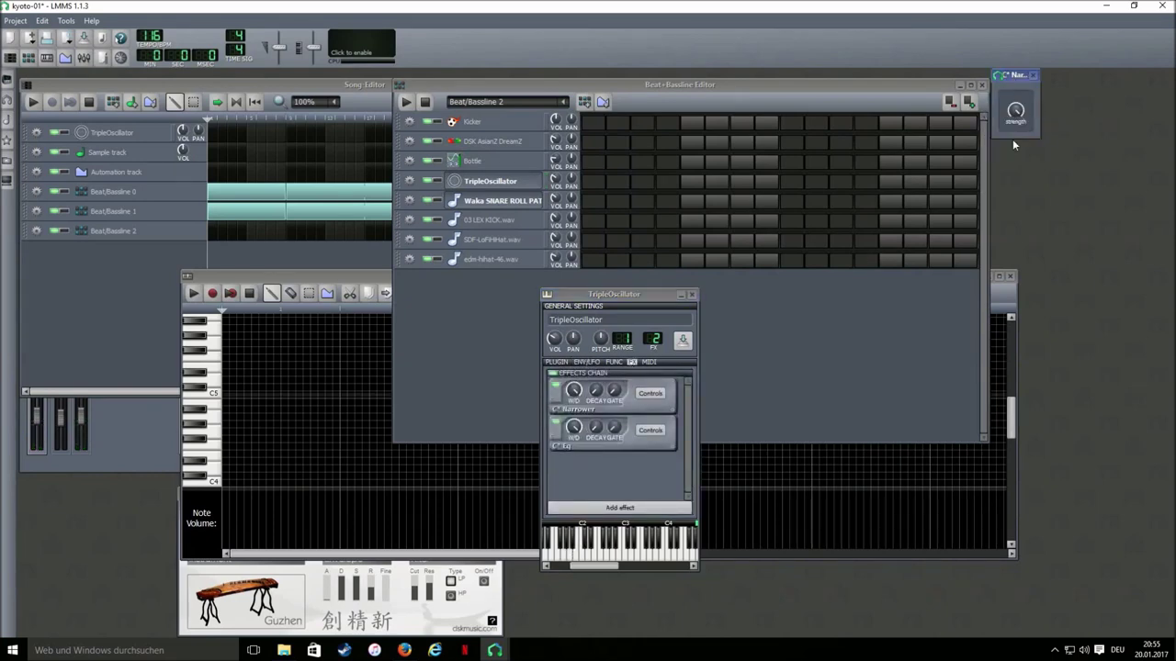
pyautogui.click(1035, 78)
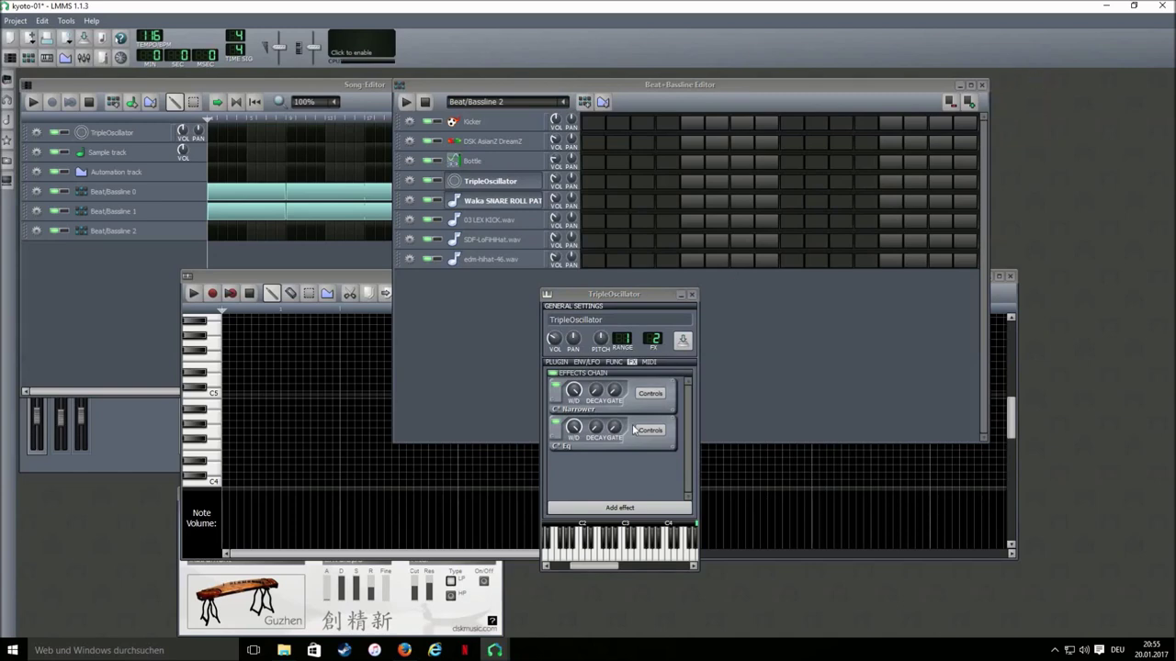
pyautogui.click(651, 430)
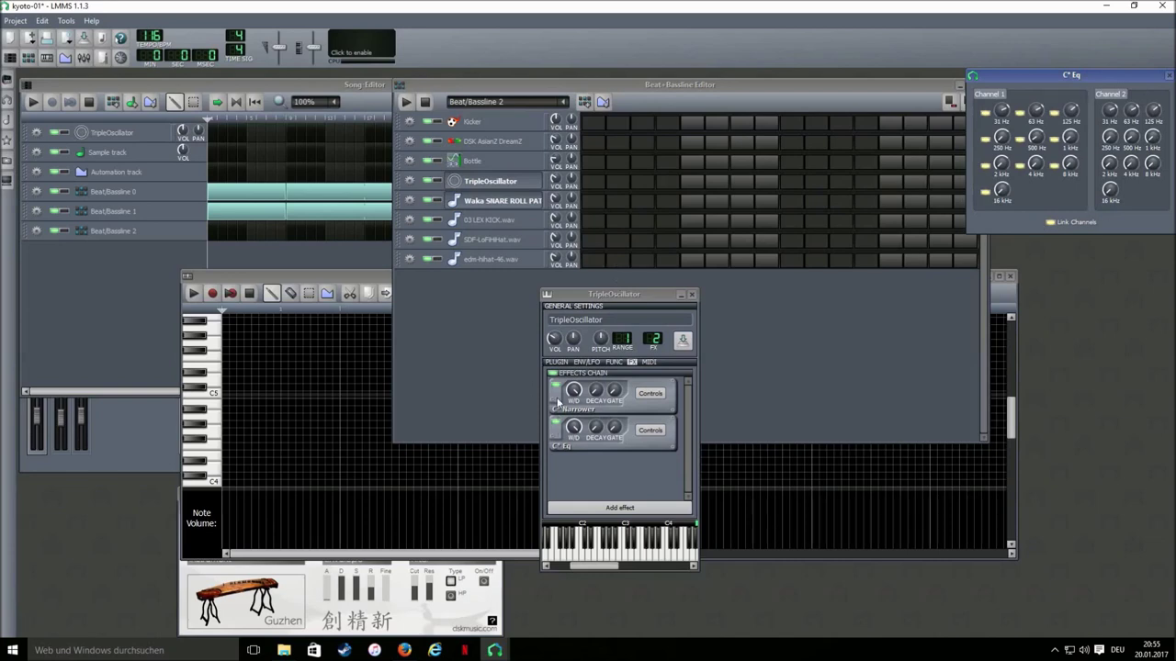
# - Return to the TripleOscillator's envelope and filter settings and compare low notes with the 2x LowPass filter on and off
pyautogui.click(586, 362)
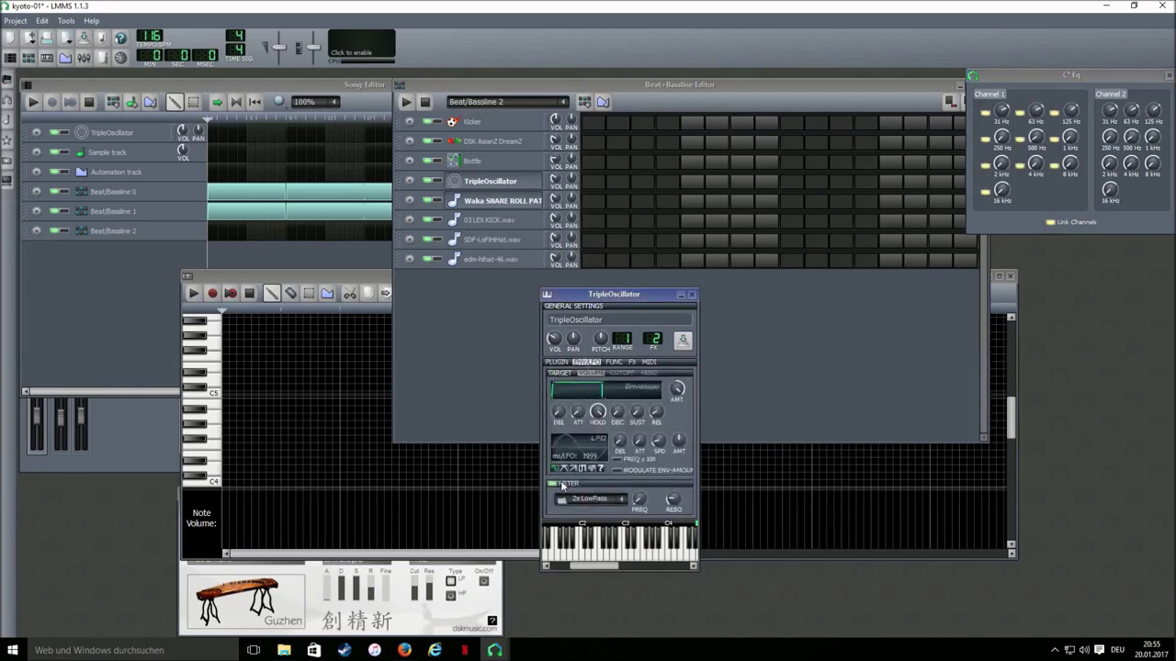
pyautogui.click(584, 542)
pyautogui.click(571, 555)
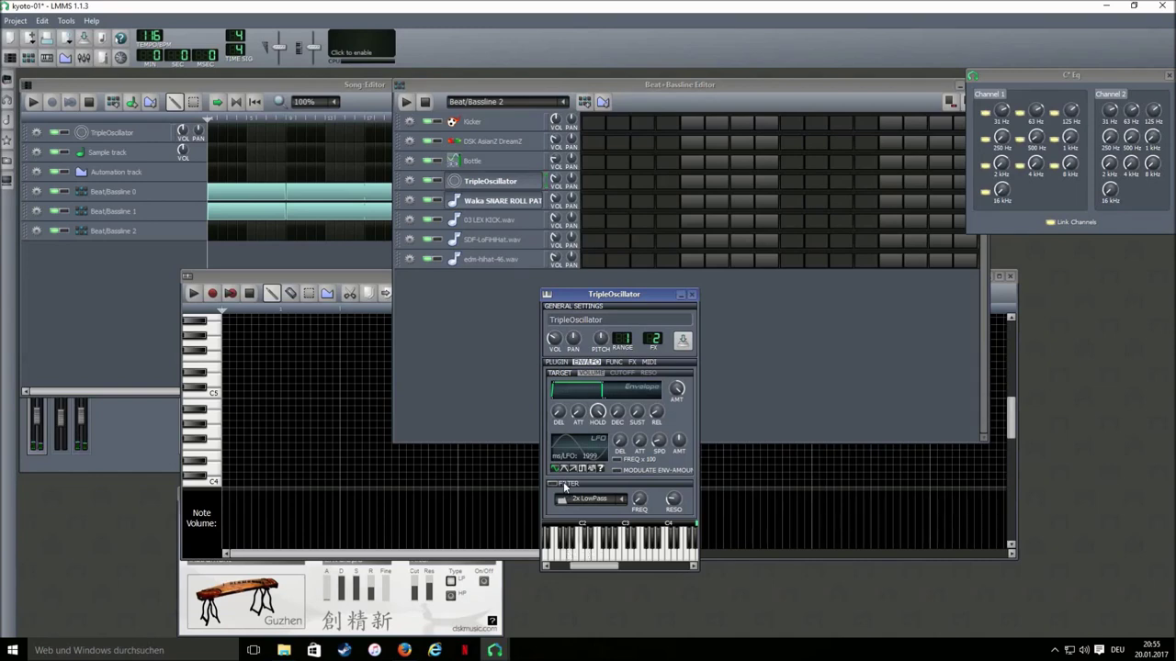
# - Audition low TripleOscillator notes with the effects chain off and on, and close the instrument and C* Eq windows
pyautogui.click(575, 556)
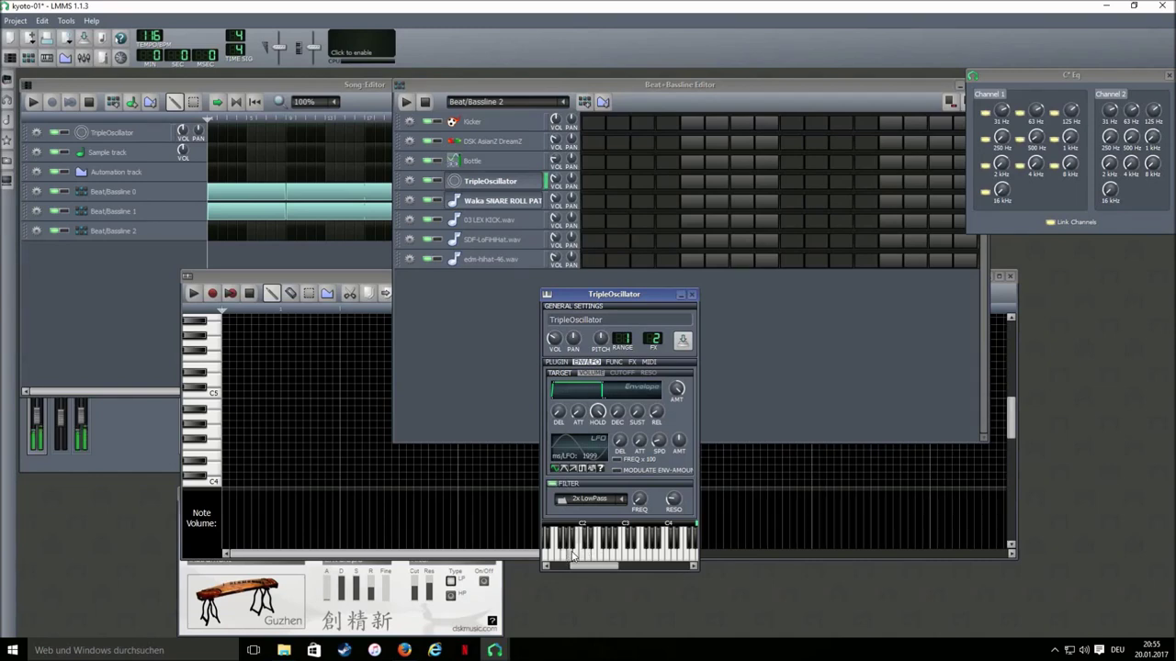
pyautogui.click(631, 362)
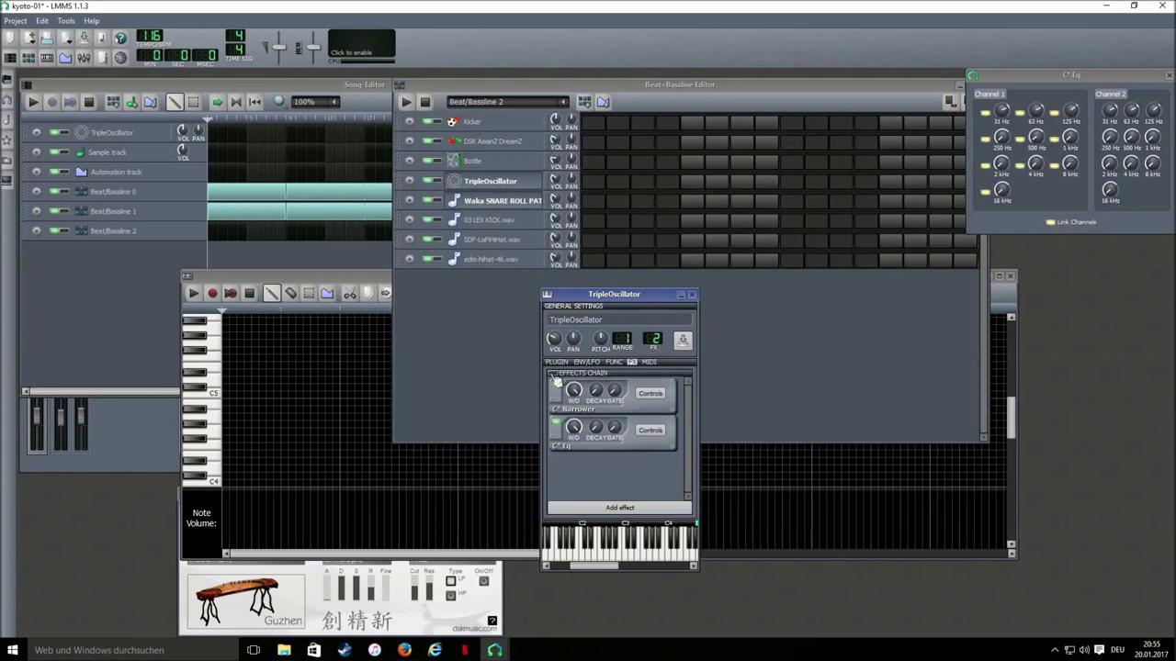
pyautogui.click(573, 556)
pyautogui.click(578, 551)
pyautogui.click(575, 551)
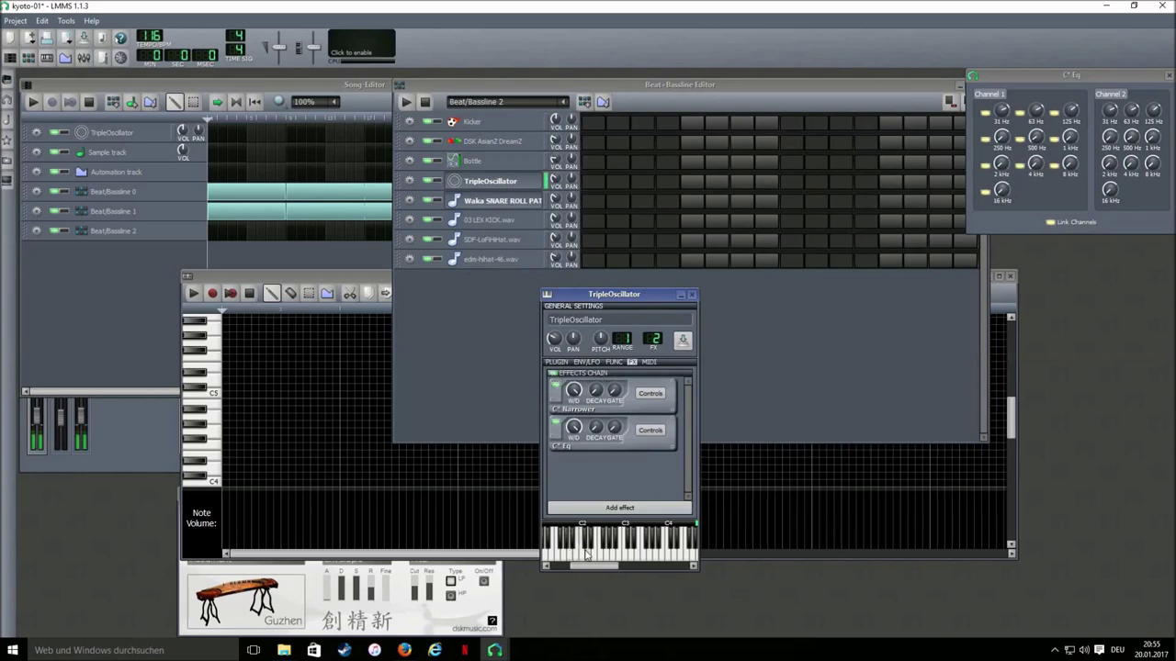
pyautogui.click(694, 295)
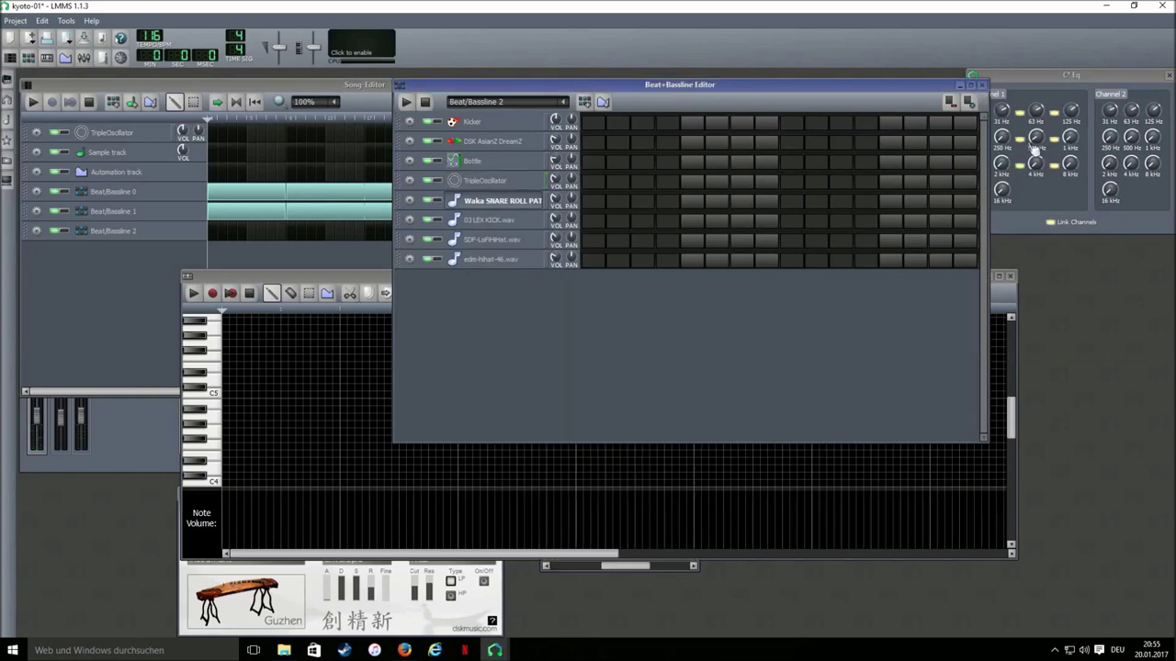
pyautogui.click(1167, 75)
# - Open the TripleOscillator pattern of Beat/Bassline 2 in the Piano-Roll and add a B1 note one and a half bars long at its start
pyautogui.rightClick(618, 184)
pyautogui.click(643, 189)
pyautogui.scroll(-6, 244, 399)
pyautogui.click(229, 403)
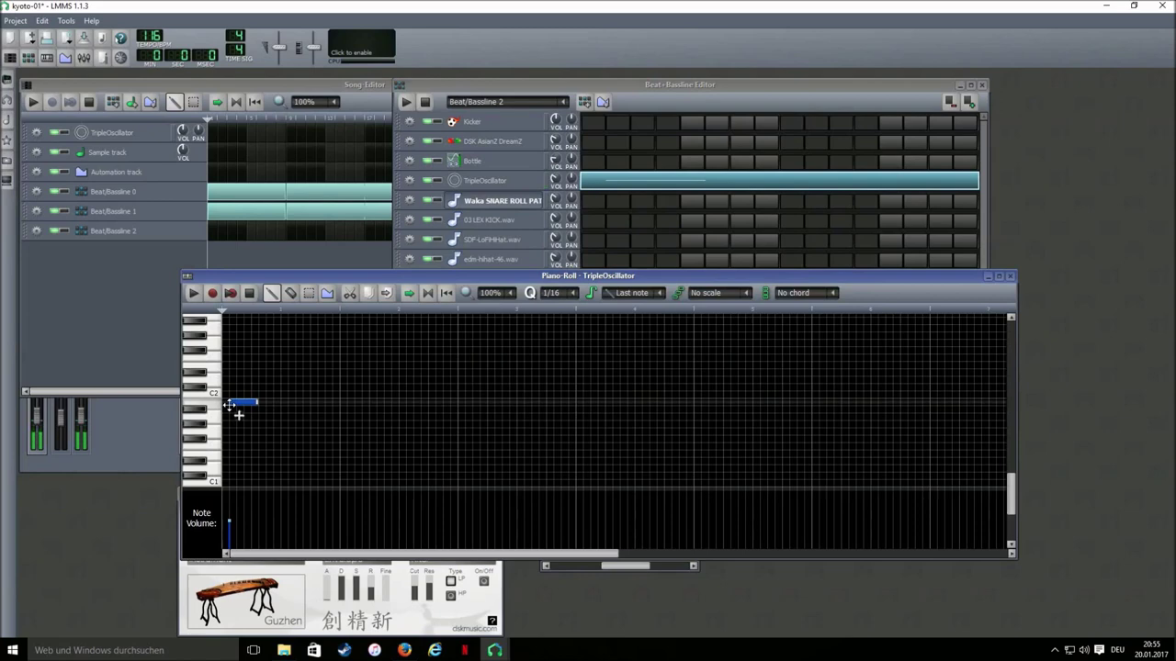
pyautogui.moveTo(257, 408); pyautogui.dragTo(399, 413)
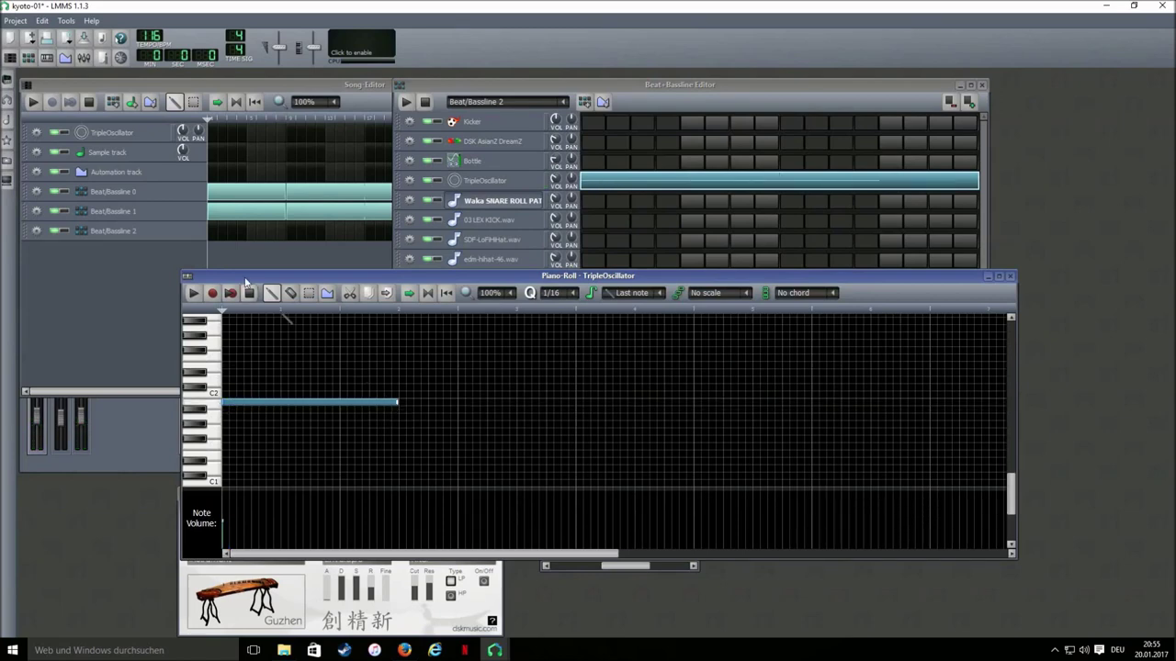
# - Place a Beat/Bassline 2 block at the start of the song and briefly play it with the other tracks
pyautogui.click(218, 228)
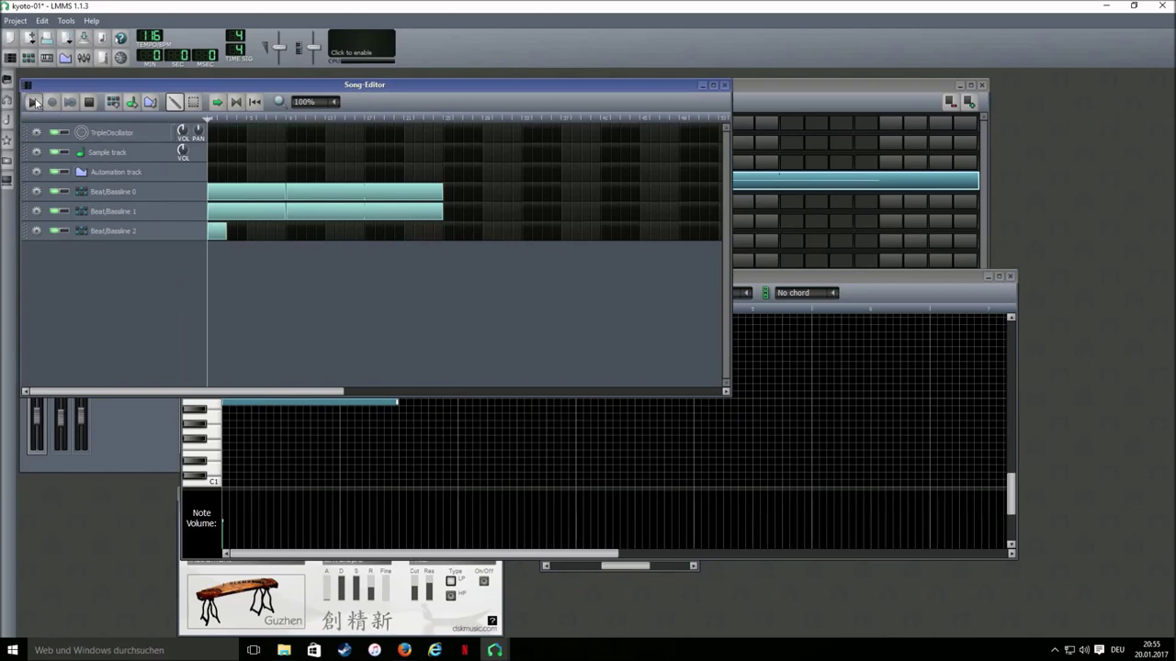
pyautogui.press('space')
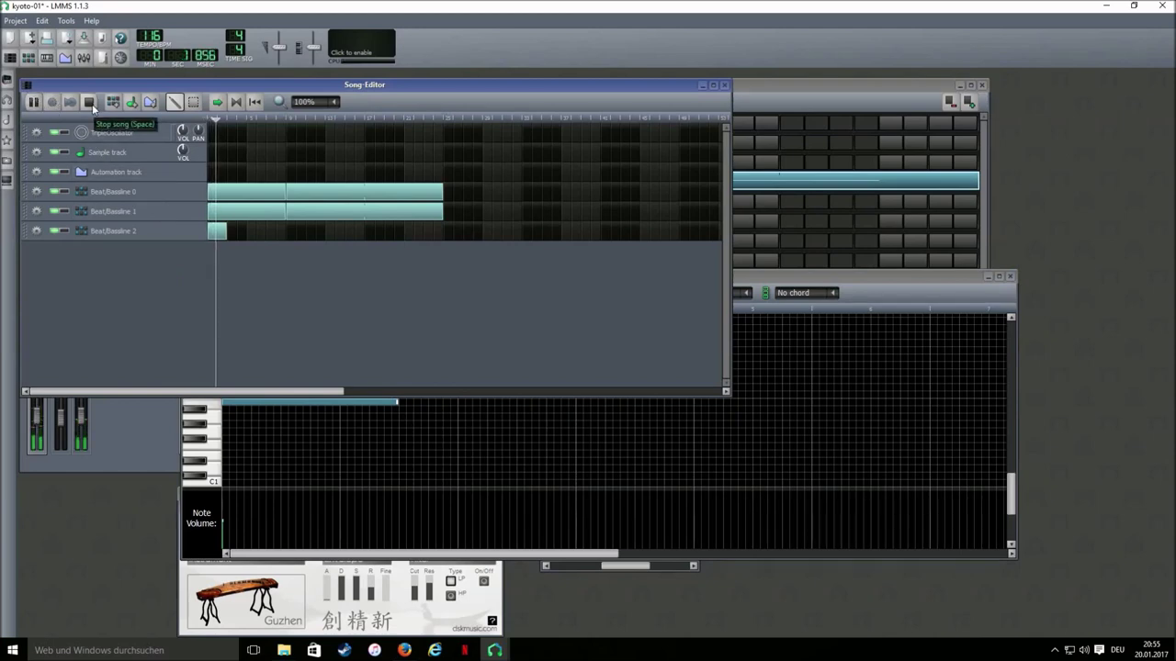
pyautogui.click(92, 104)
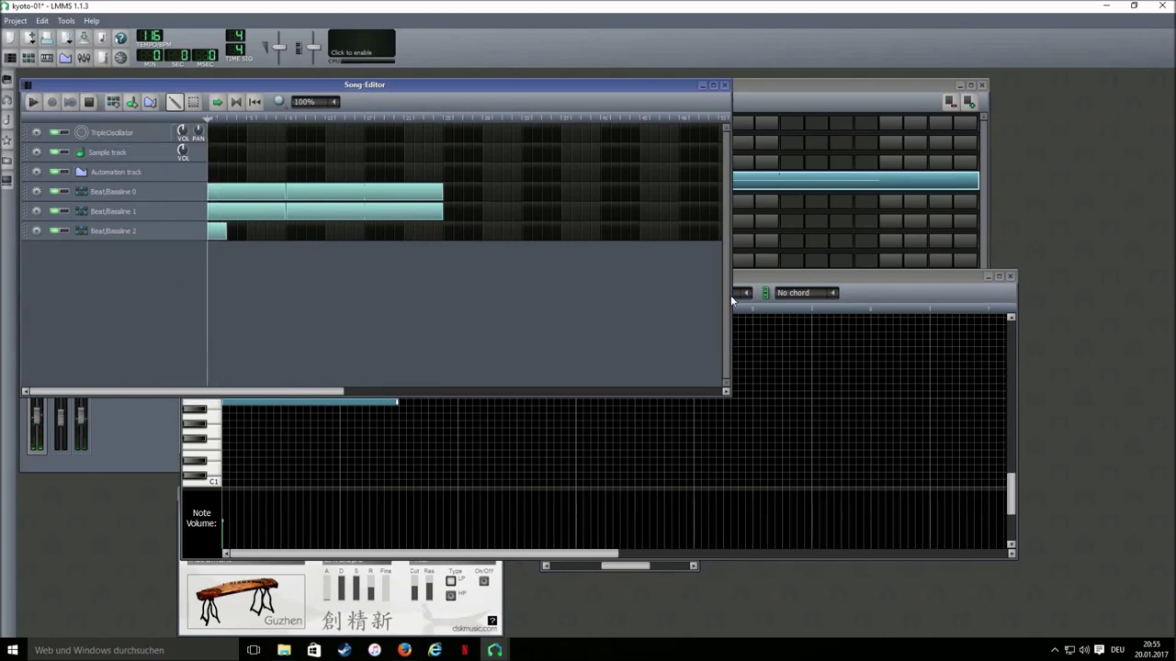
# - Add a half-bar G1 note and a one-bar E1 note after the B1 bass note, playing the song to check the fit
pyautogui.click(750, 274)
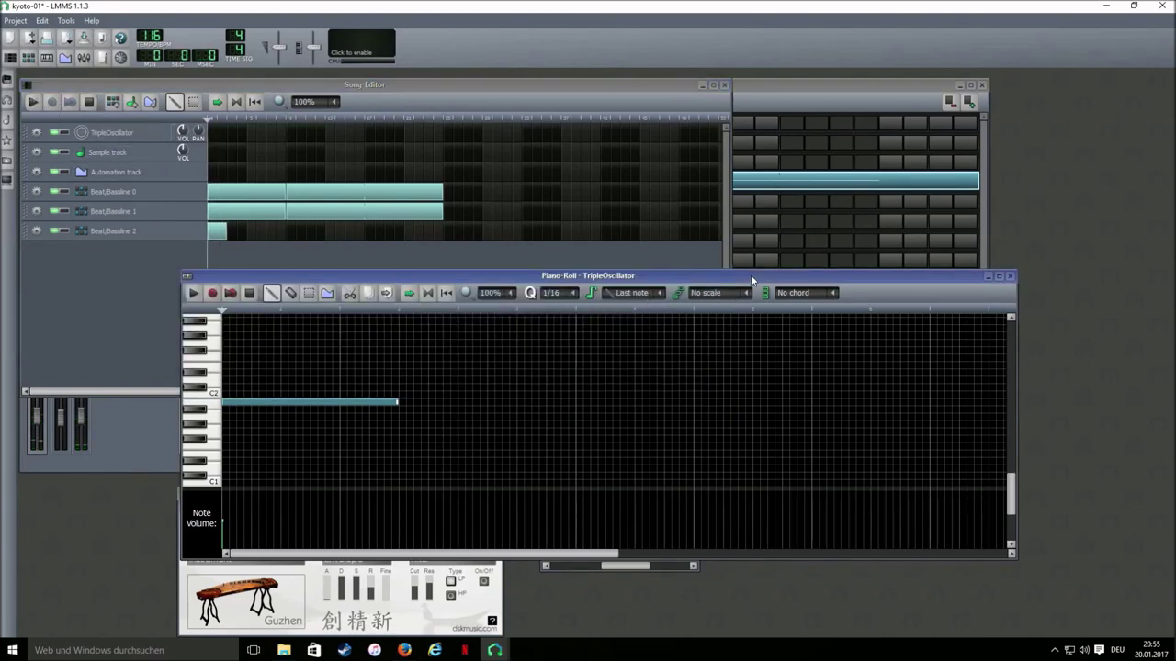
pyautogui.click(407, 432)
pyautogui.moveTo(400, 432); pyautogui.dragTo(391, 432)
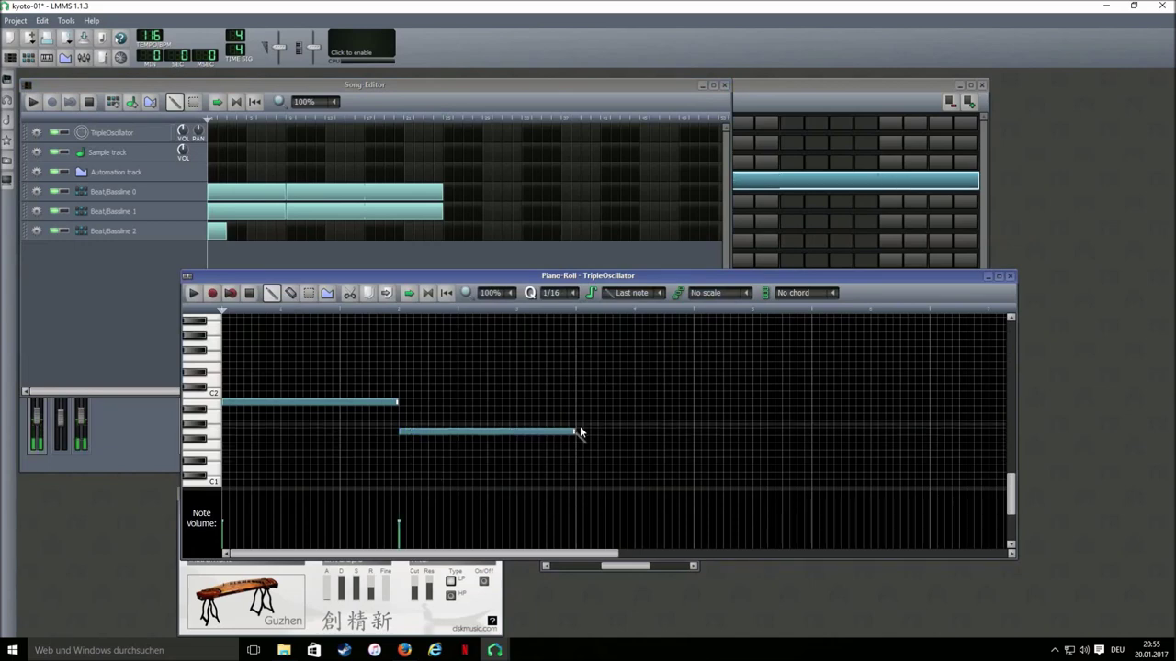
pyautogui.moveTo(578, 433); pyautogui.dragTo(458, 454)
pyautogui.click(464, 469)
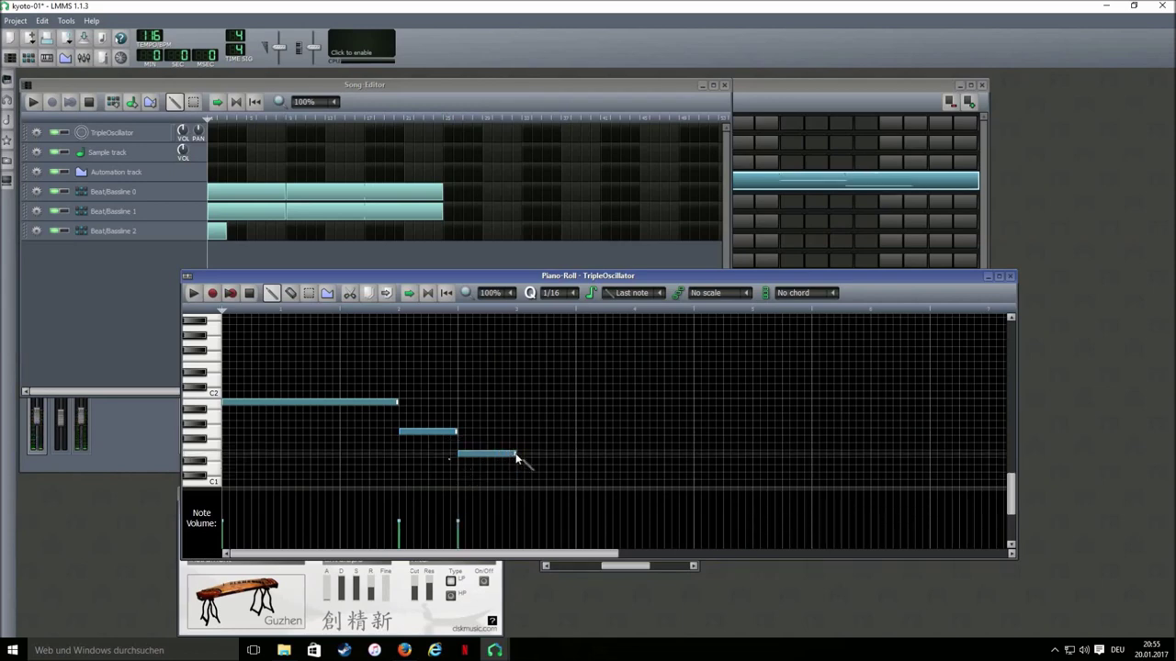
pyautogui.click(33, 102)
pyautogui.moveTo(517, 457); pyautogui.dragTo(583, 467)
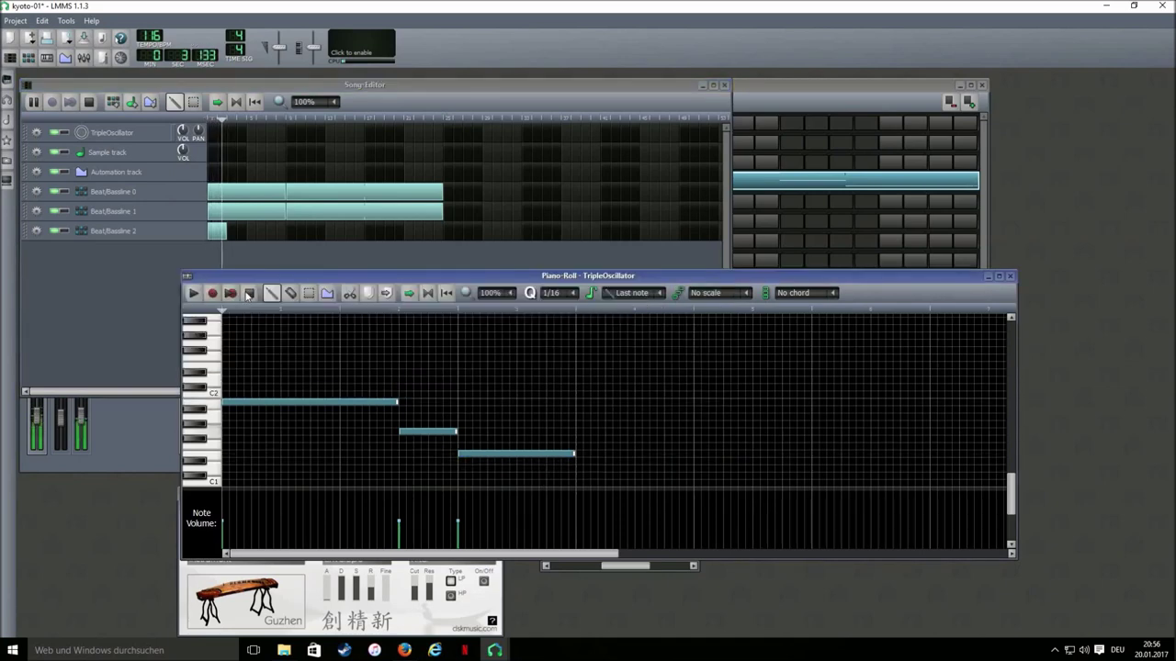
# - Extend the Beat/Bassline 2 block in the Song-Editor to end together with Beat/Bassline 0 and 1, and stop playback
pyautogui.moveTo(226, 231); pyautogui.dragTo(444, 250)
pyautogui.click(809, 276)
pyautogui.press('space')
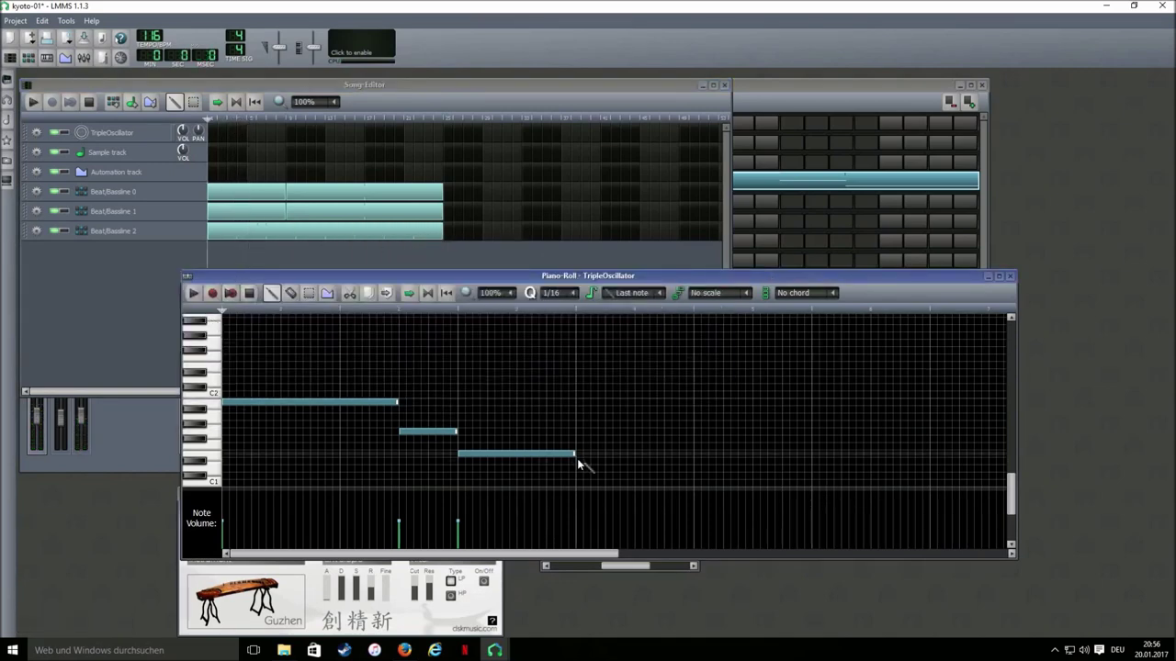
# - Append a half-bar D1 note and a half-bar F#1 note after the E1 bass note in the Piano-Roll
pyautogui.click(567, 454)
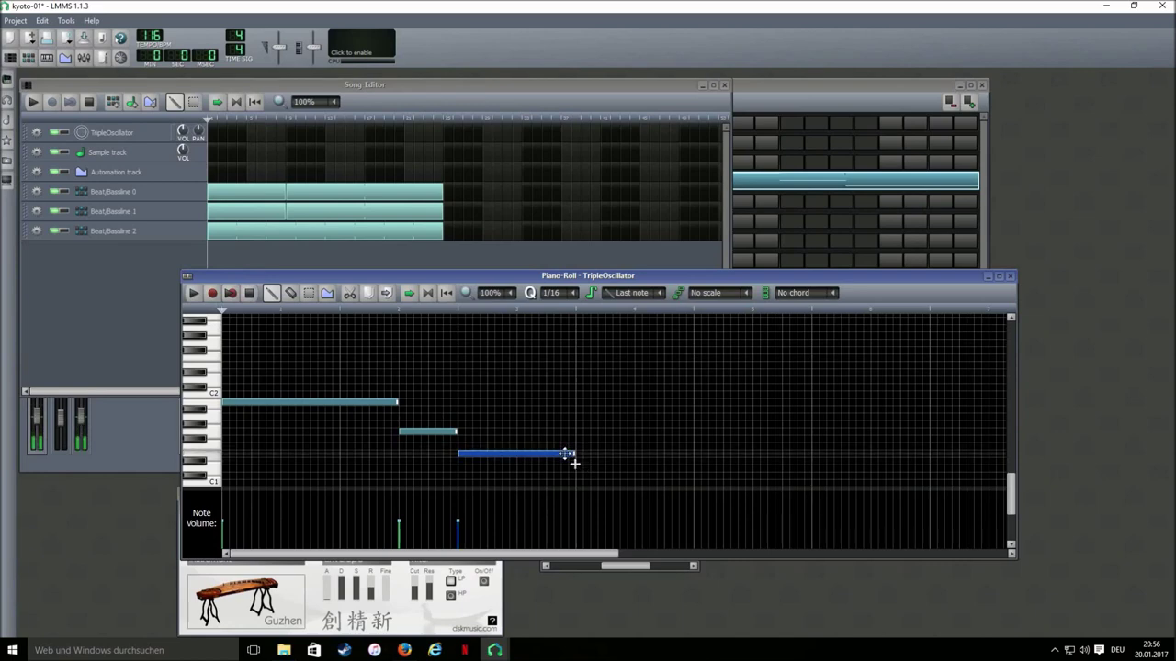
pyautogui.click(577, 468)
pyautogui.moveTo(687, 469); pyautogui.dragTo(634, 470)
pyautogui.click(645, 425)
pyautogui.moveTo(646, 427); pyautogui.dragTo(634, 439)
# - Play the song from the start to check the five-note bassline against the melody, and stop playback
pyautogui.click(32, 102)
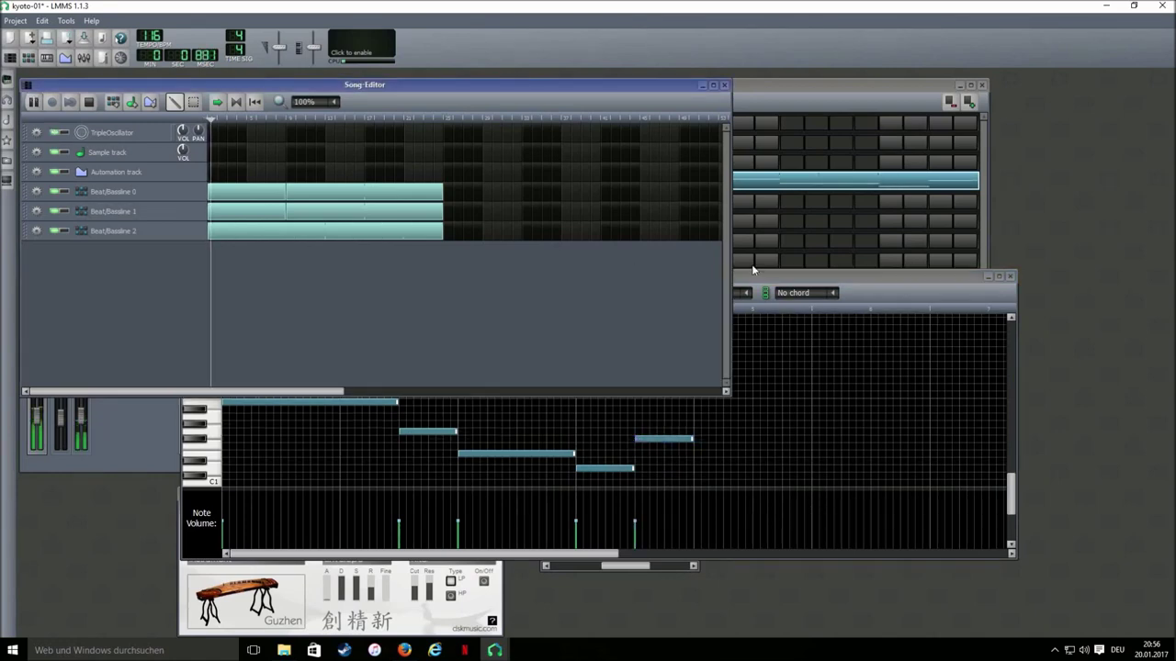
pyautogui.click(780, 273)
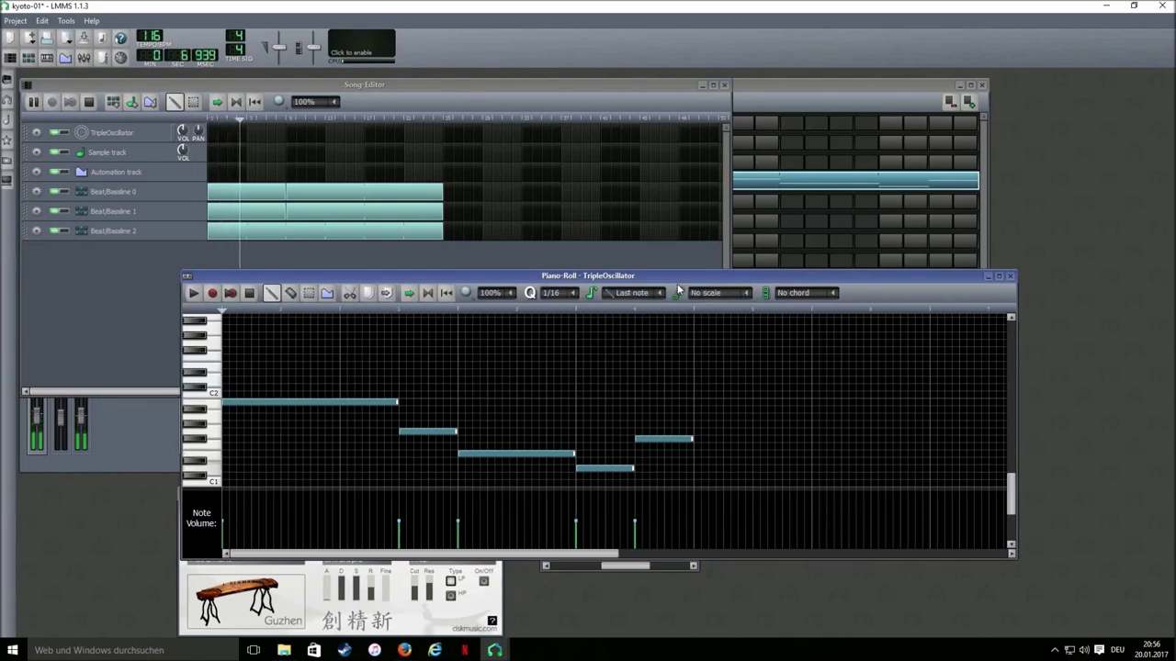
pyautogui.click(250, 293)
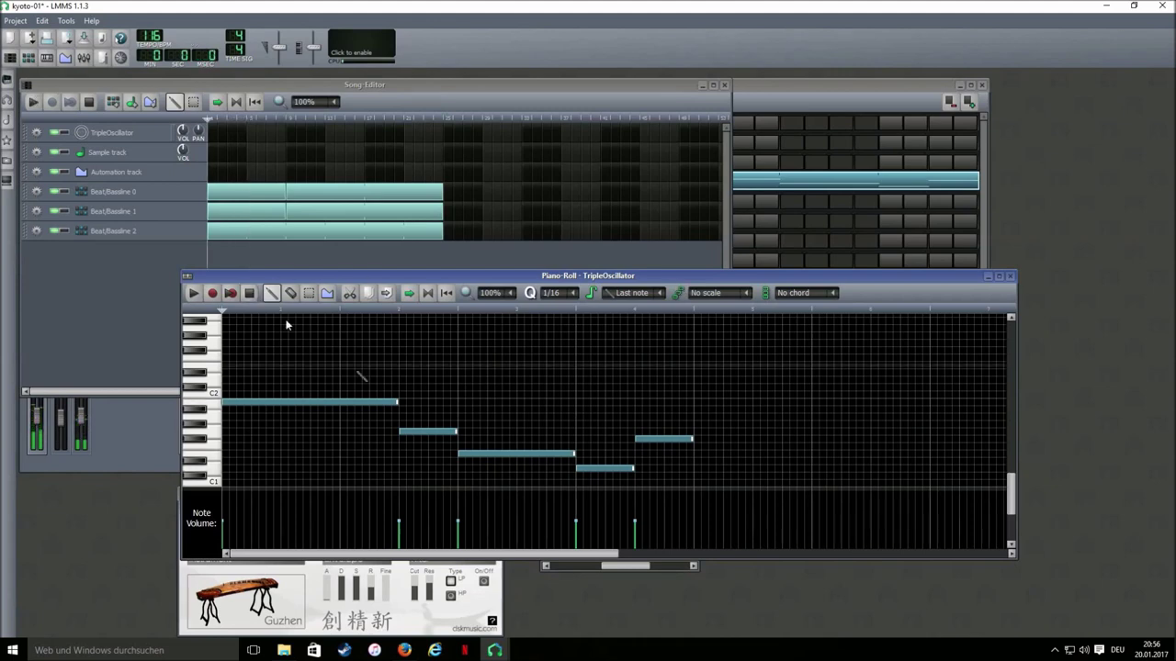
# - Lower the second bass note to F#1, raise the last one to G1, and play the song to check the change
pyautogui.moveTo(432, 432); pyautogui.dragTo(431, 438)
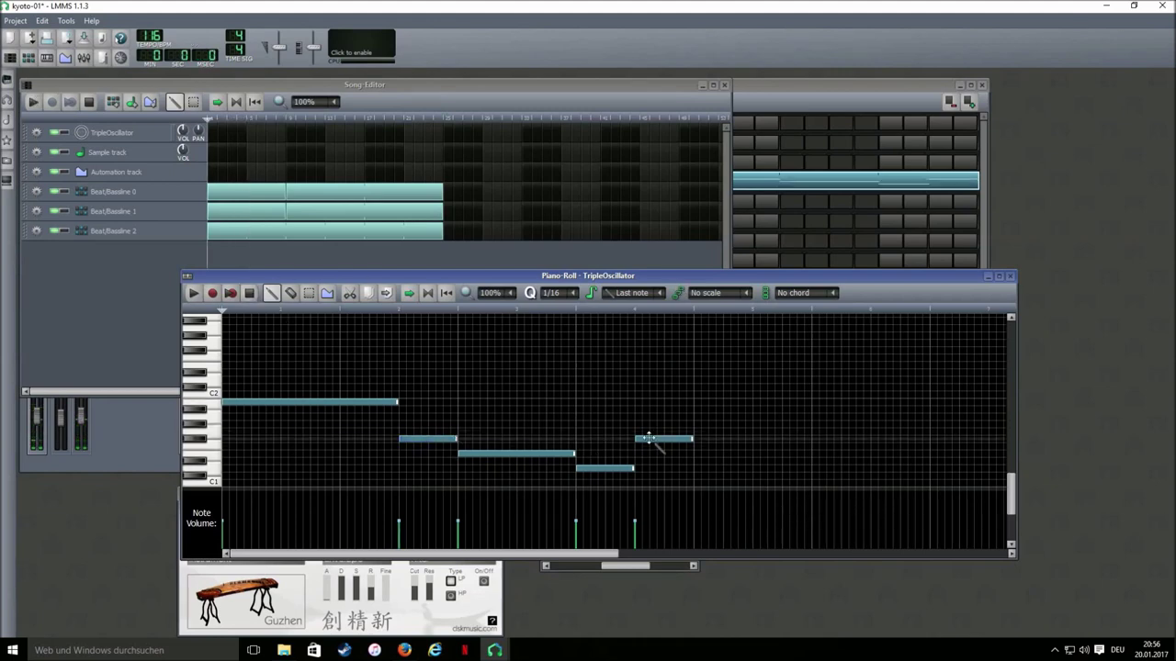
pyautogui.moveTo(658, 440); pyautogui.dragTo(658, 431)
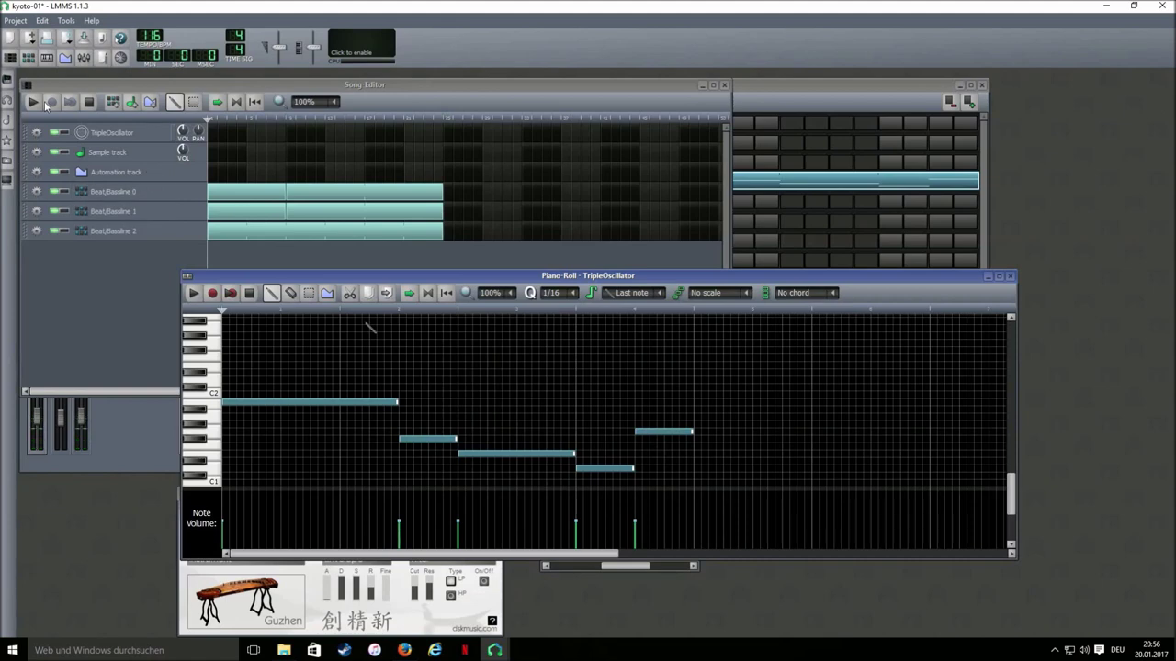
pyautogui.click(154, 179)
pyautogui.press('space')
pyautogui.click(746, 276)
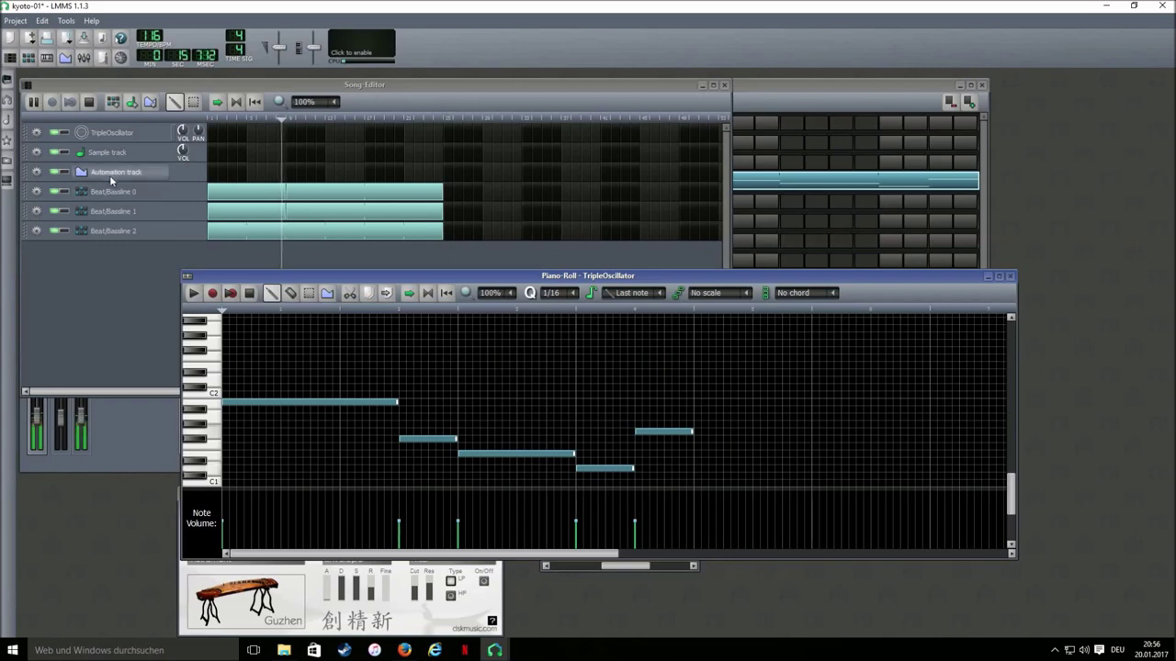
pyautogui.click(89, 102)
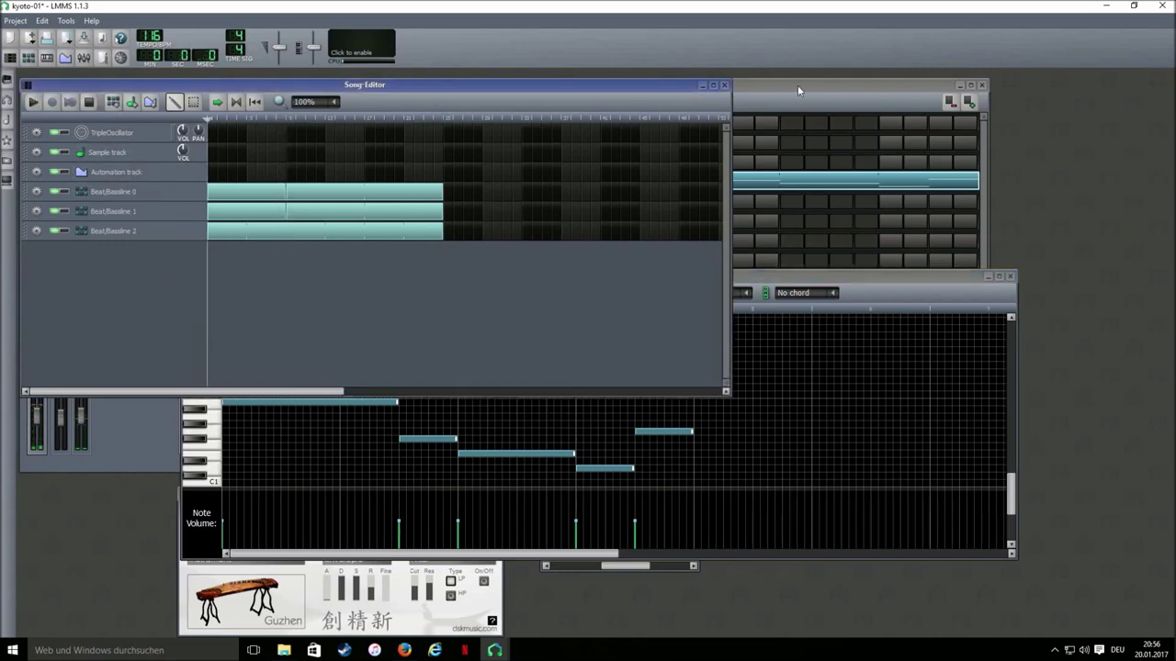
# - Add a new Beat/Bassline 3 and activate step 9 of the Waka SNARE ROLL PATTERN track
pyautogui.click(798, 90)
pyautogui.click(588, 102)
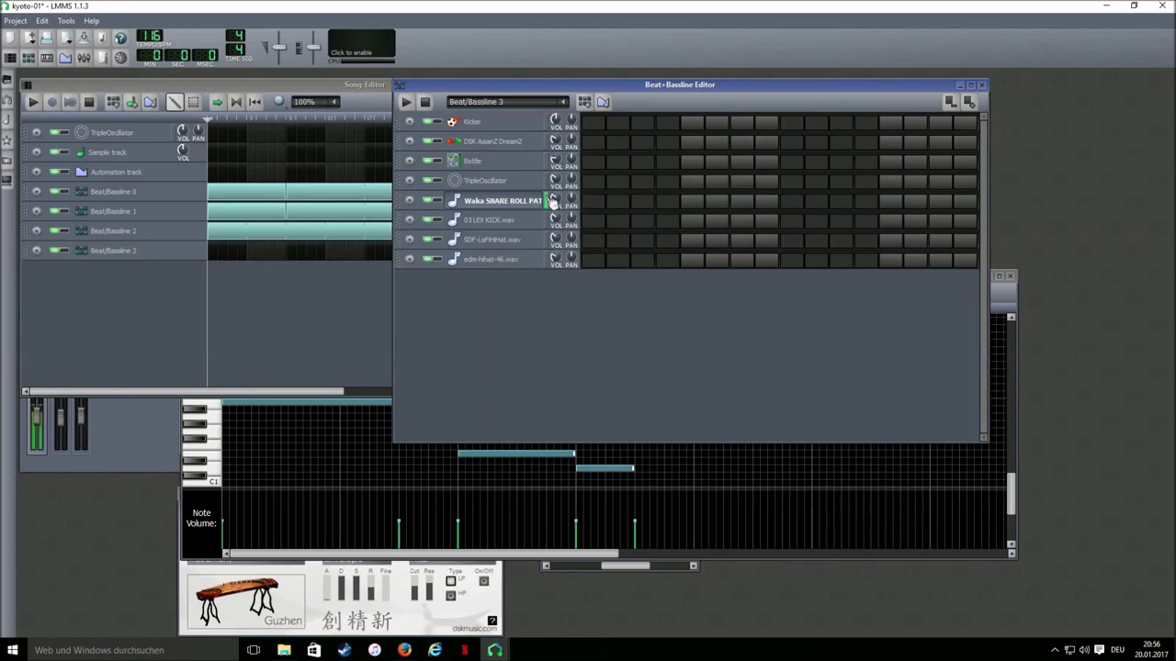
pyautogui.click(790, 201)
# - Examine the Waka snare sample's envelope settings and the Calf Reverb LADSPA and C* Eq controls in its effects chain
pyautogui.click(519, 201)
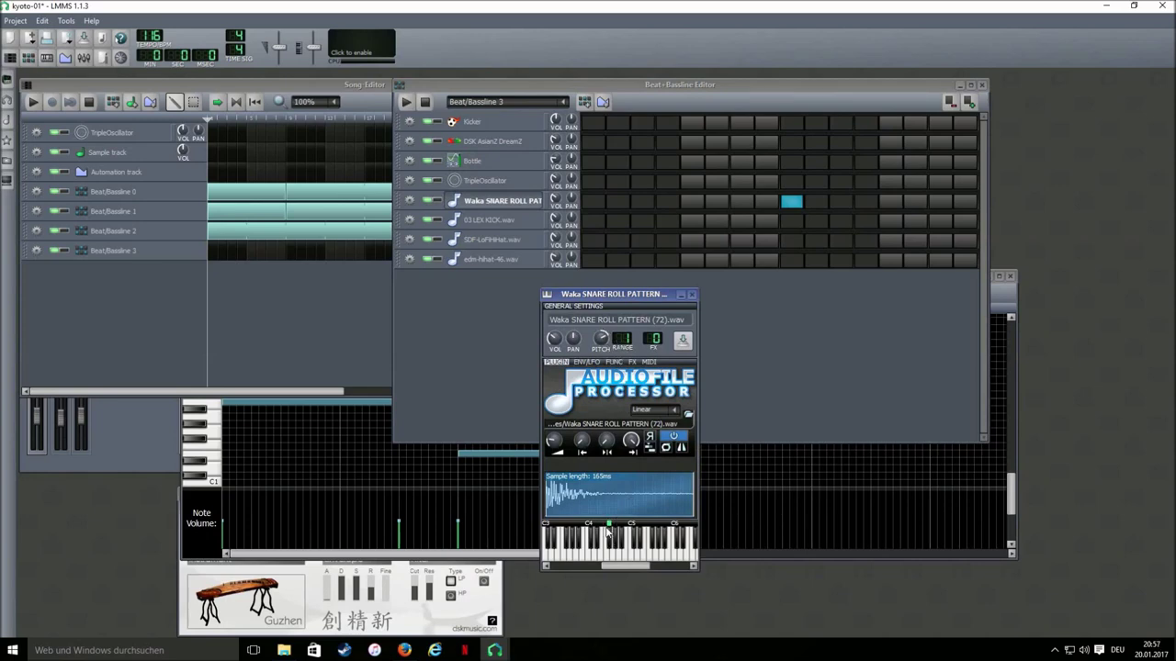
pyautogui.click(586, 363)
pyautogui.click(632, 362)
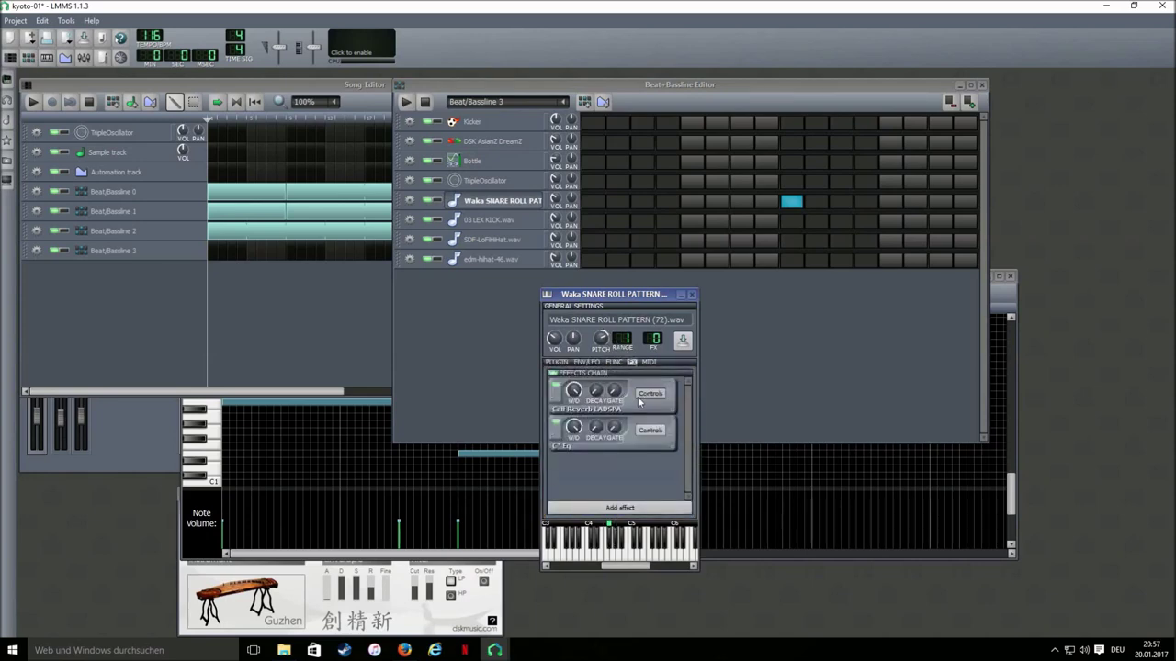
pyautogui.click(649, 393)
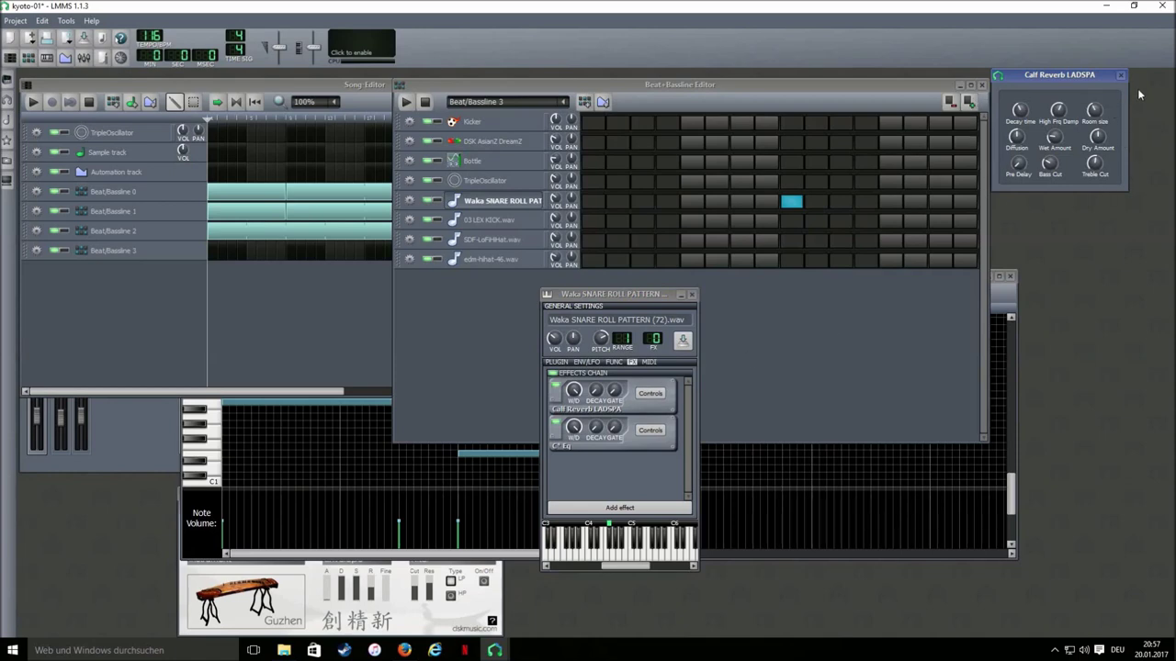
pyautogui.click(1121, 77)
pyautogui.click(647, 433)
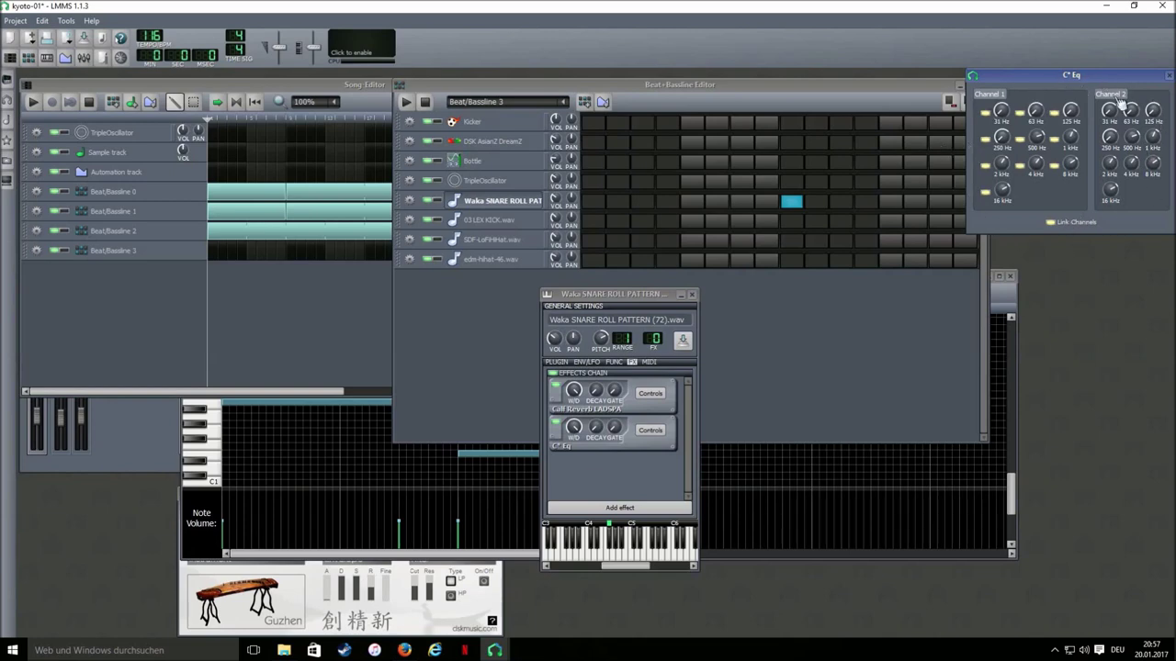
# - Compare the Waka snare's sound with its effects chain off and on, and close the instrument and C* Eq windows
pyautogui.click(556, 378)
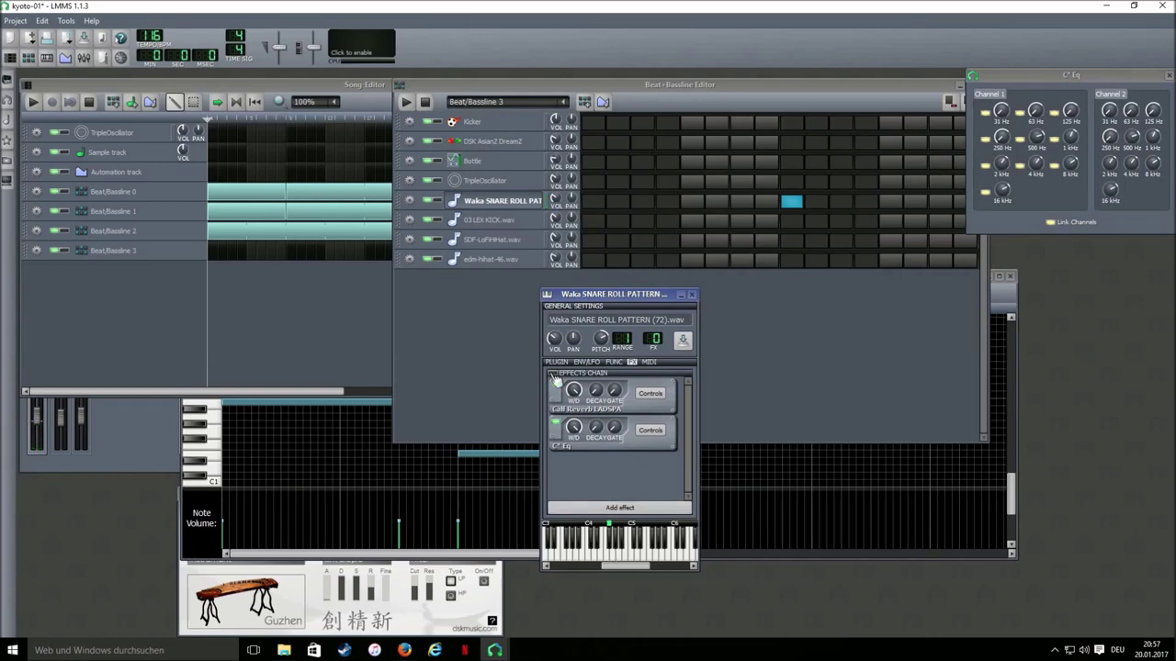
pyautogui.click(619, 558)
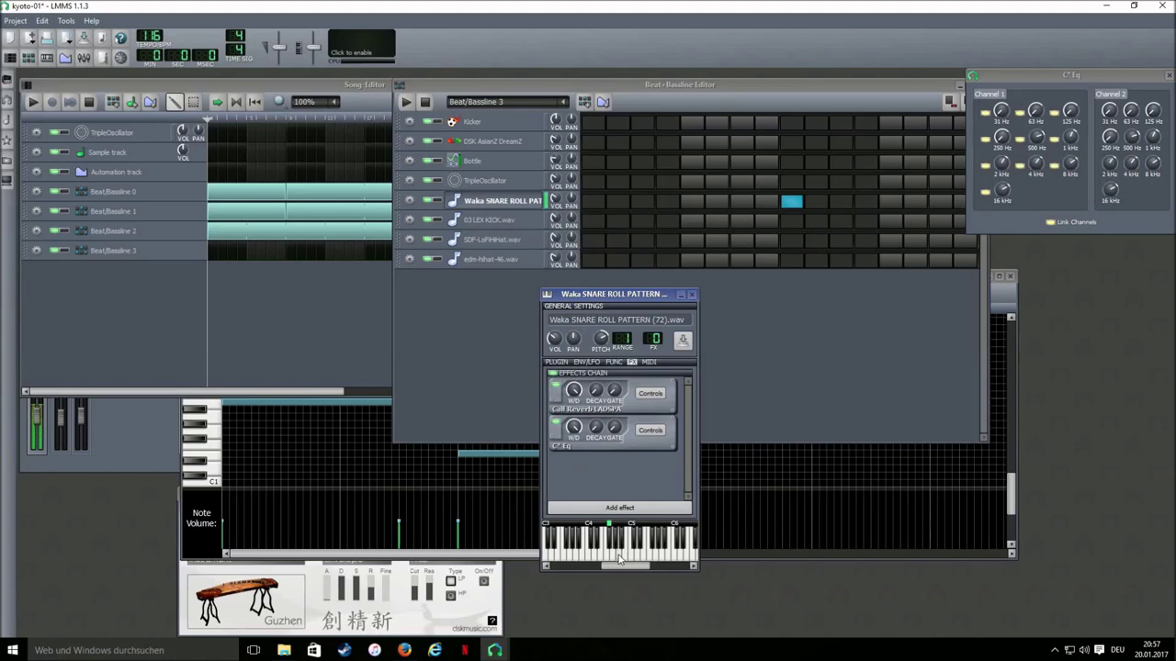
pyautogui.click(692, 294)
pyautogui.click(1169, 76)
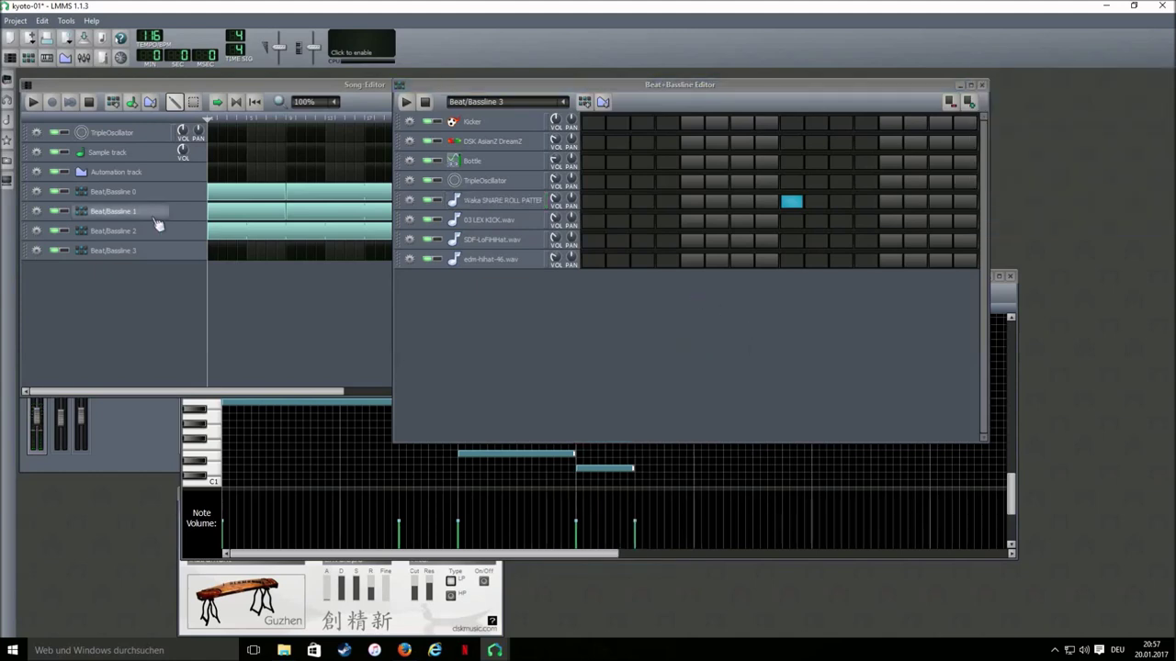
# - Place Beat/Bassline 3 in the song from bar 9 to the end of the other blocks, and play that section
pyautogui.moveTo(218, 257); pyautogui.dragTo(445, 252)
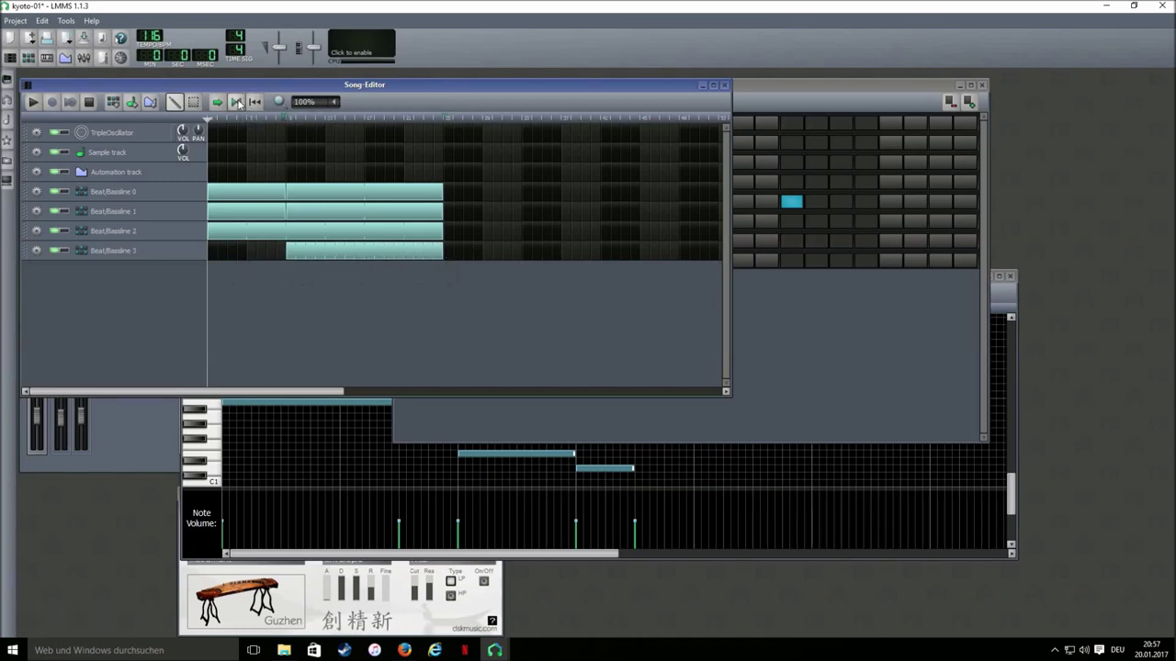
pyautogui.click(32, 102)
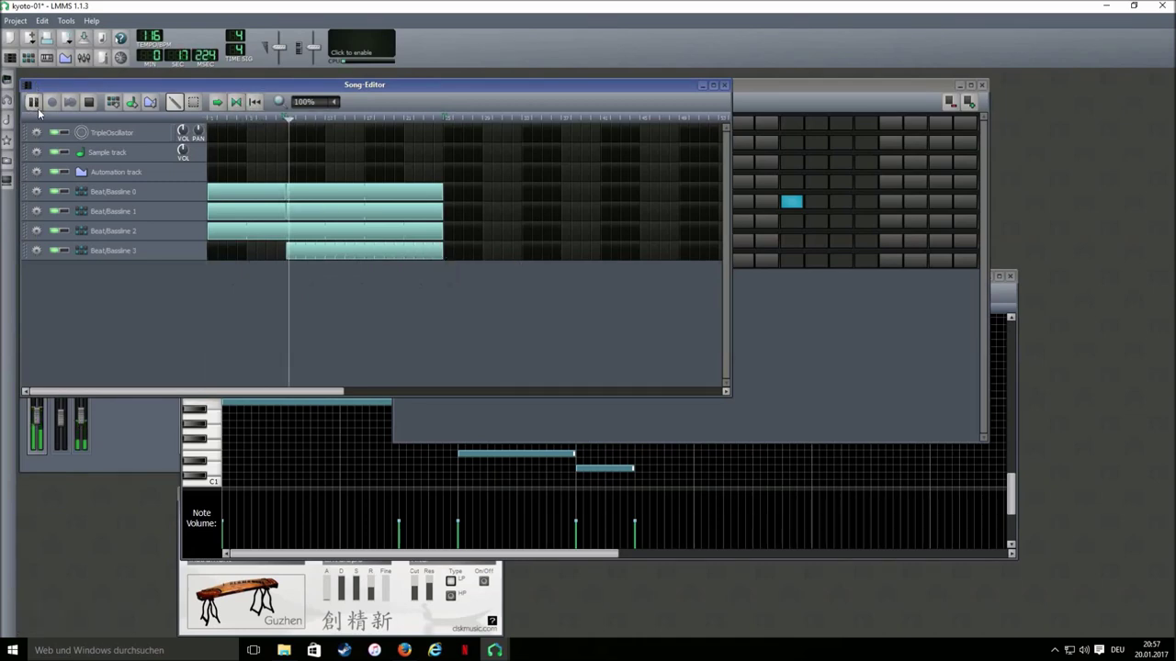
pyautogui.click(861, 328)
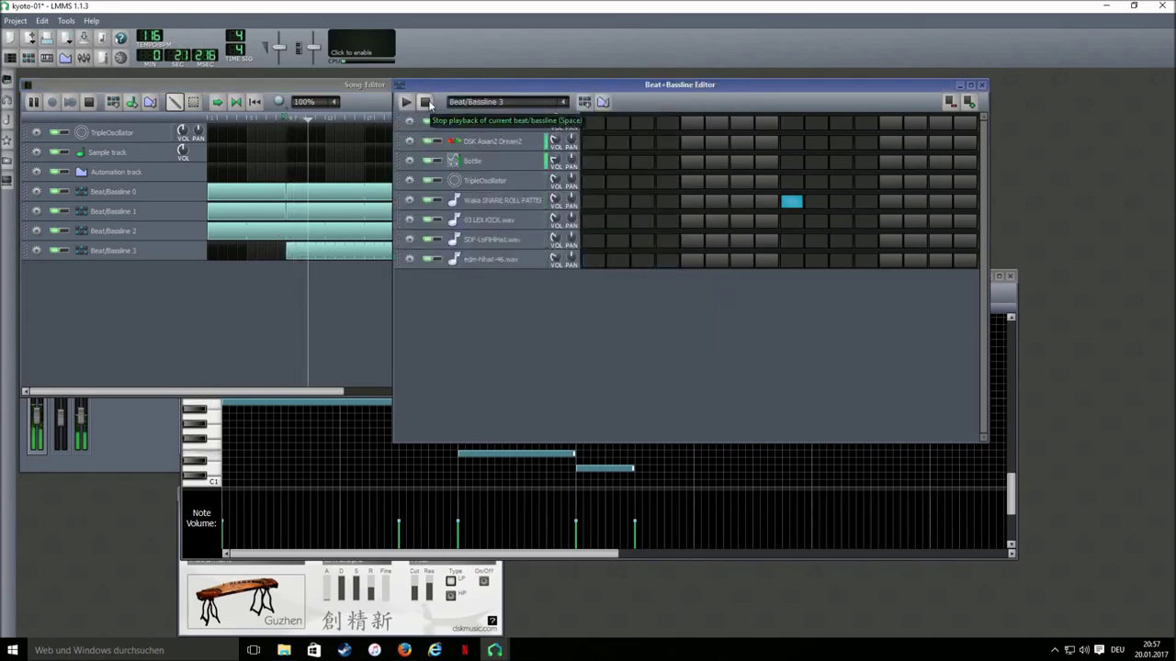
pyautogui.click(430, 103)
# - Add a new Beat/Bassline 4 and examine the C* Eq and Calf Compressor LADSPA controls in the 03 LEX KICK.wav effects chain
pyautogui.click(588, 104)
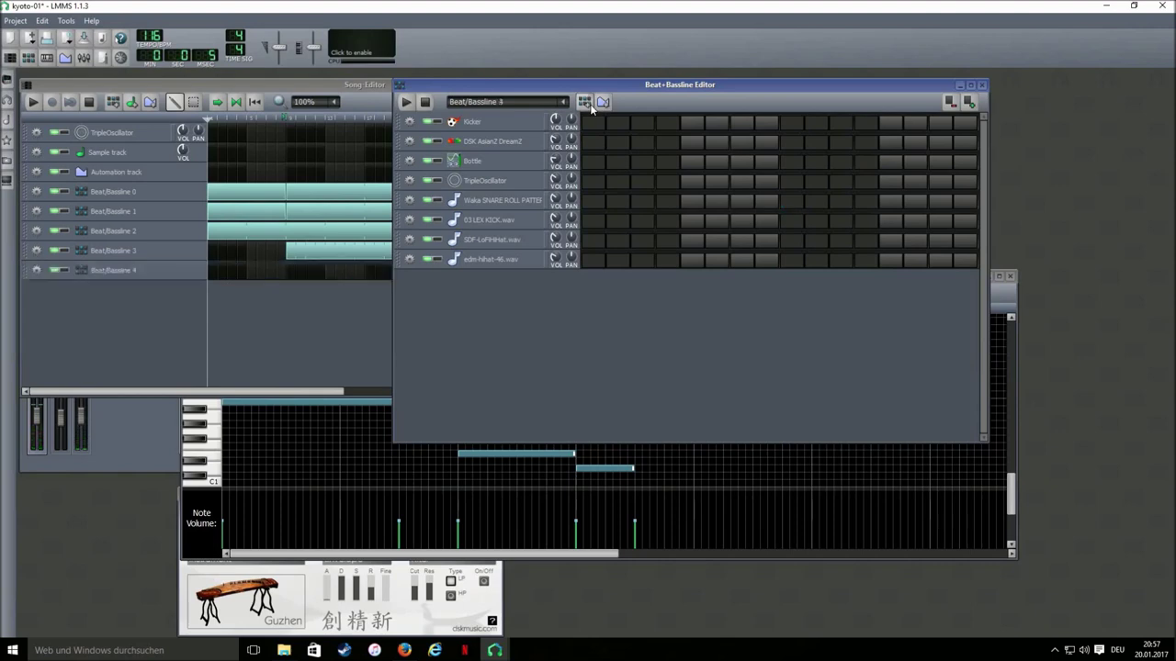
pyautogui.click(548, 222)
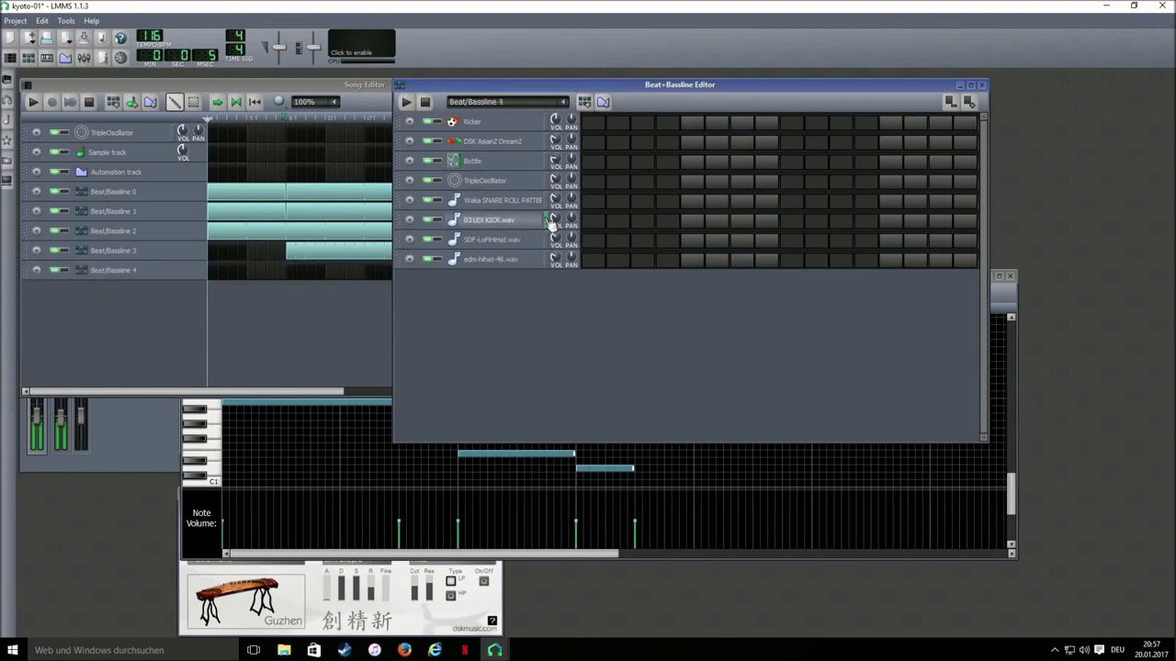
pyautogui.click(519, 221)
pyautogui.click(586, 362)
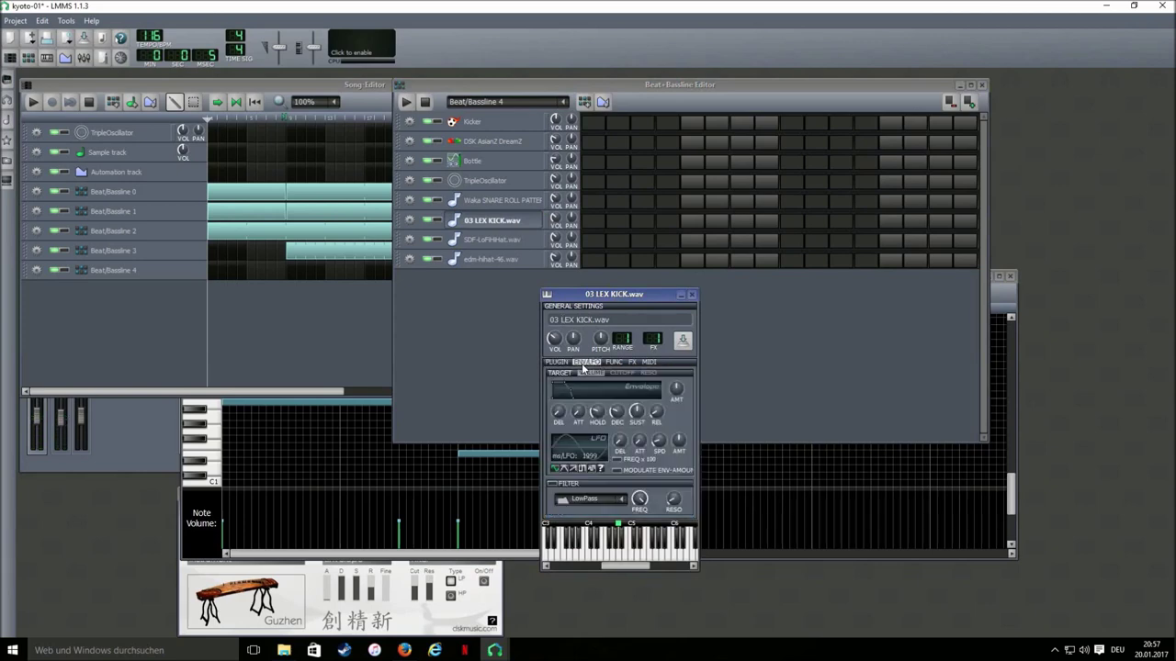
pyautogui.click(632, 363)
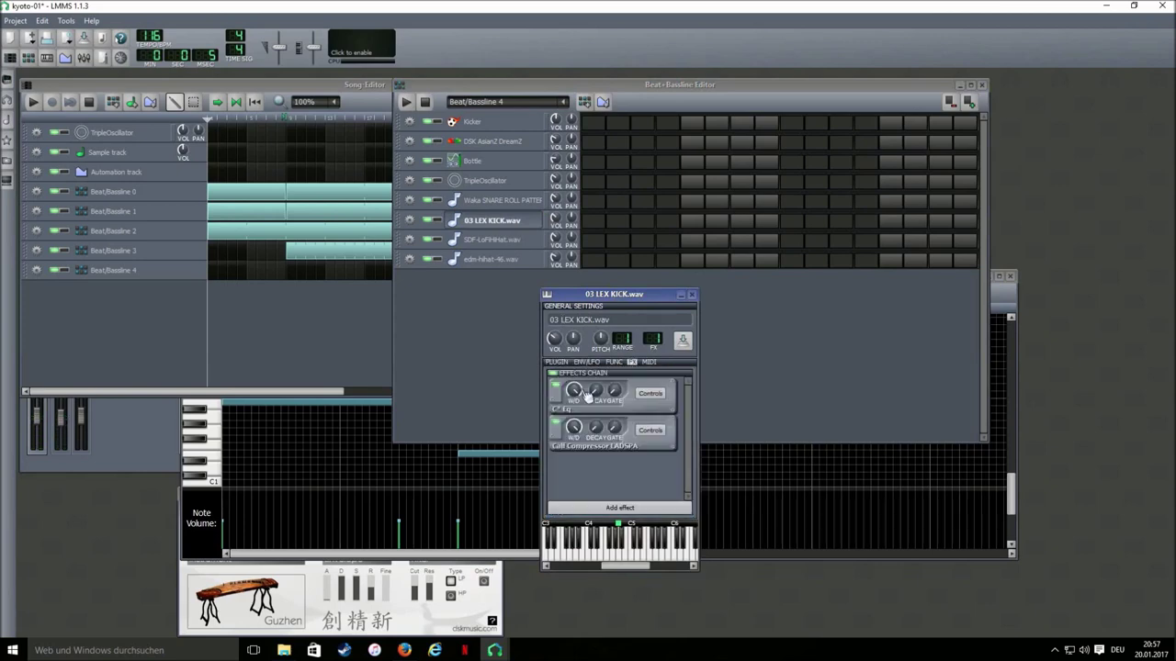
pyautogui.click(648, 393)
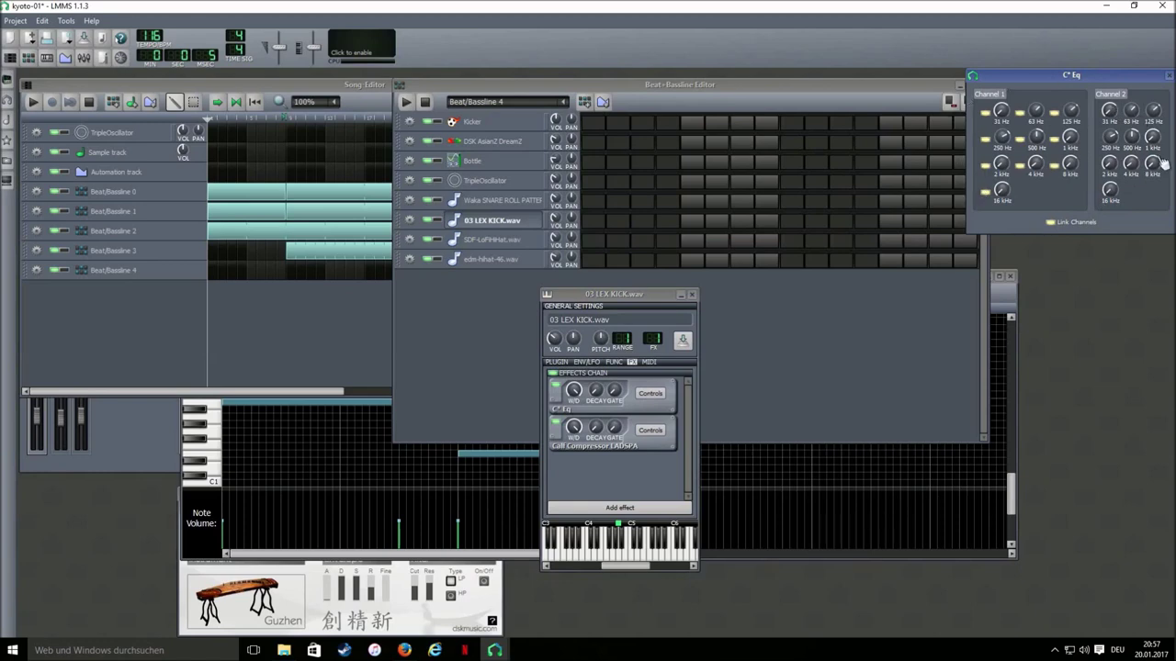
pyautogui.click(1167, 76)
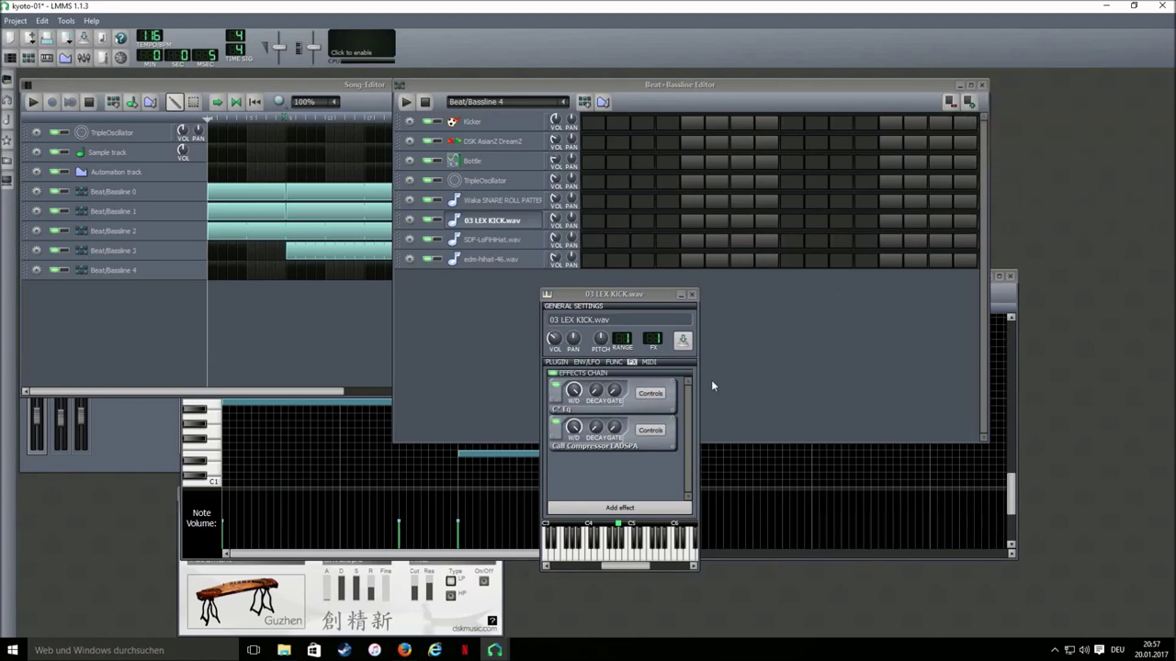
pyautogui.click(649, 430)
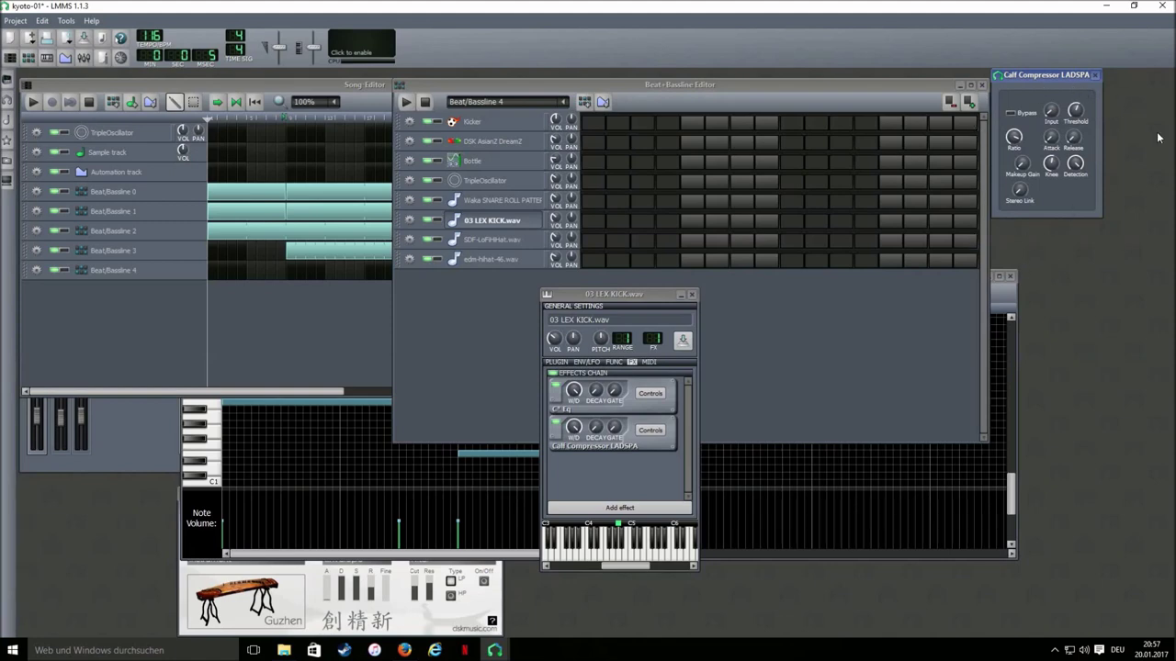
pyautogui.click(1096, 76)
# - Compare the 03 LEX KICK.wav sound with its effects chain off and on, and close the instrument window
pyautogui.click(618, 558)
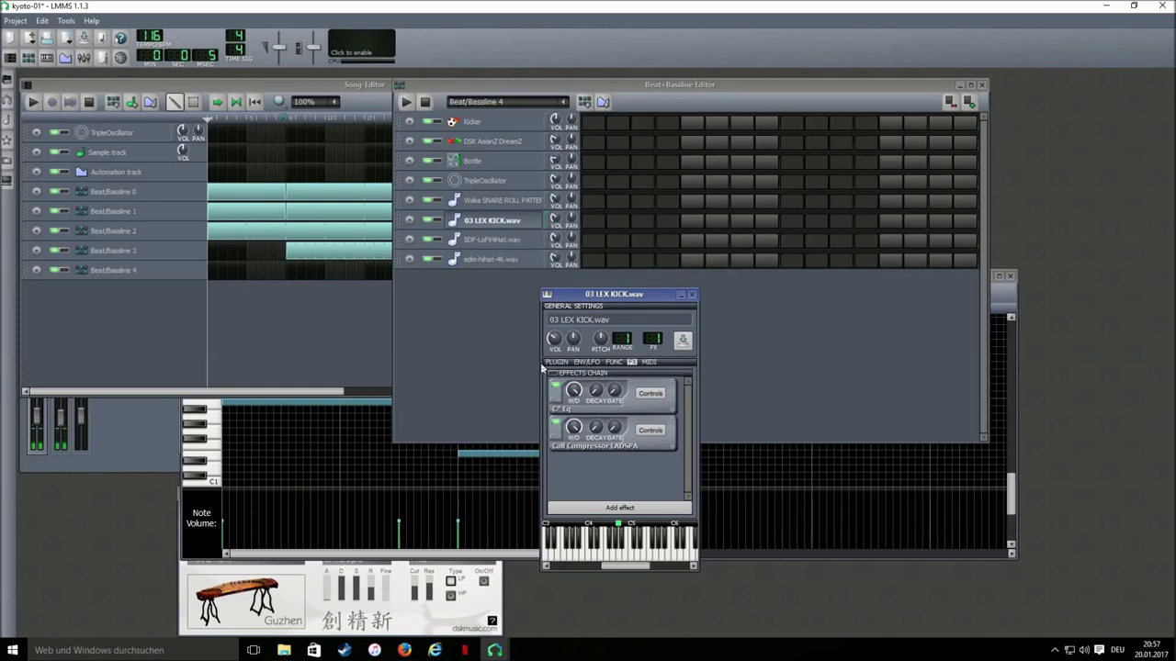
pyautogui.click(621, 557)
pyautogui.click(692, 294)
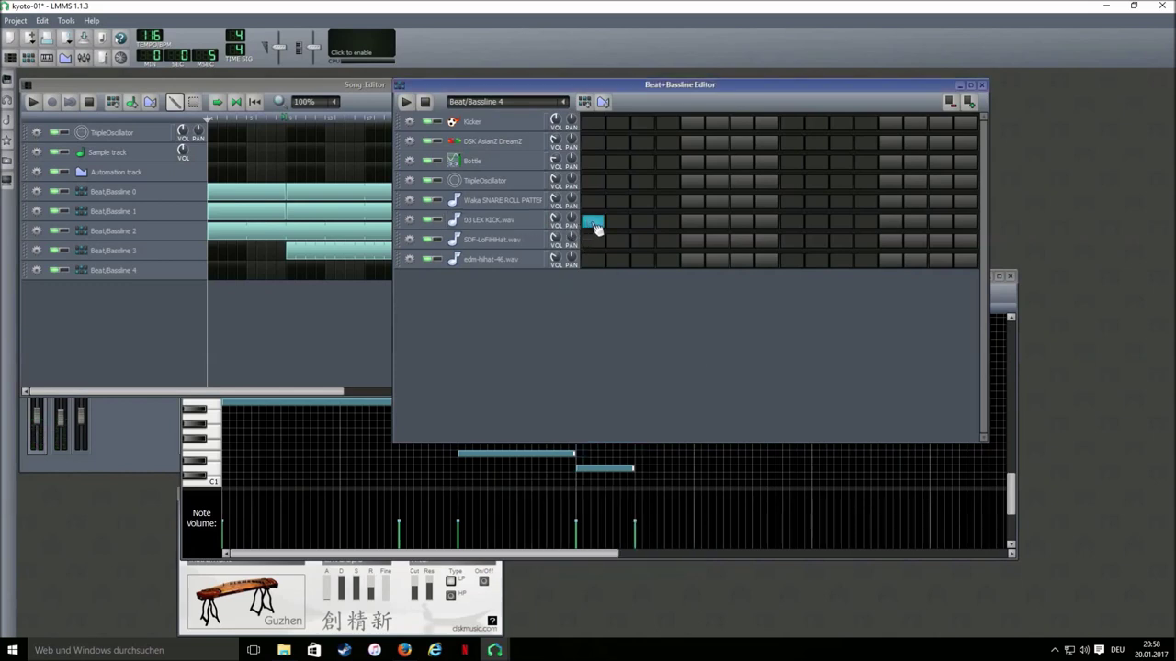
# - Extend Beat/Bassline 4 to 64 steps and activate steps 1, 5, 15, 19 and 21 of the 03 LEX KICK.wav track
pyautogui.click(969, 104)
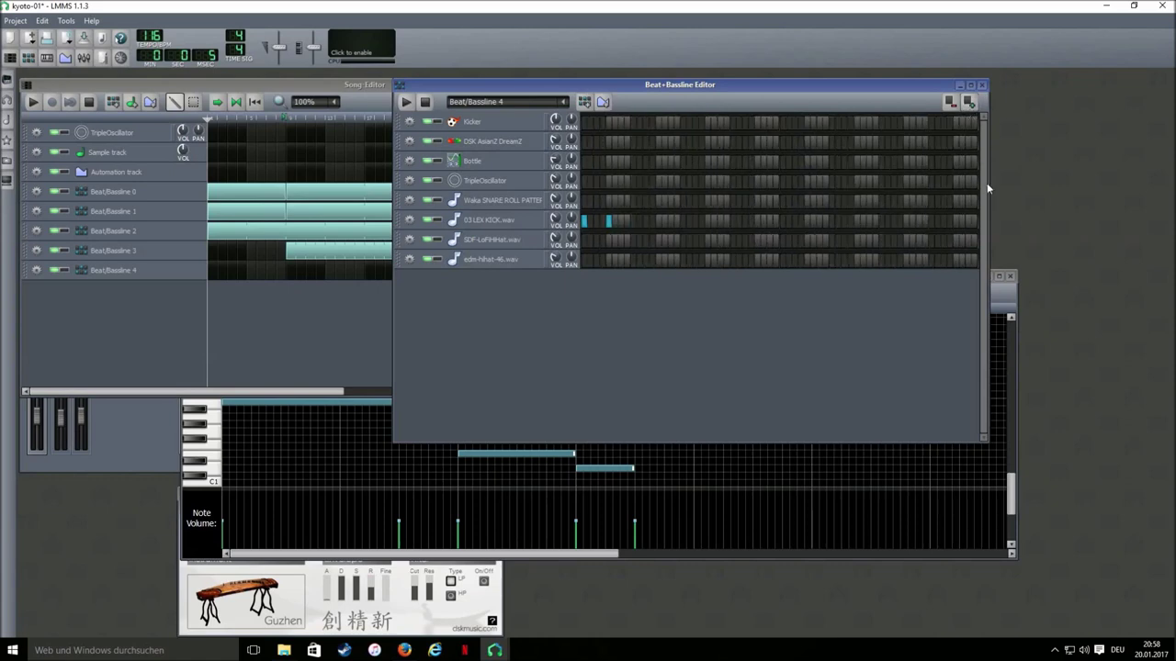
pyautogui.moveTo(986, 182); pyautogui.dragTo(1084, 213)
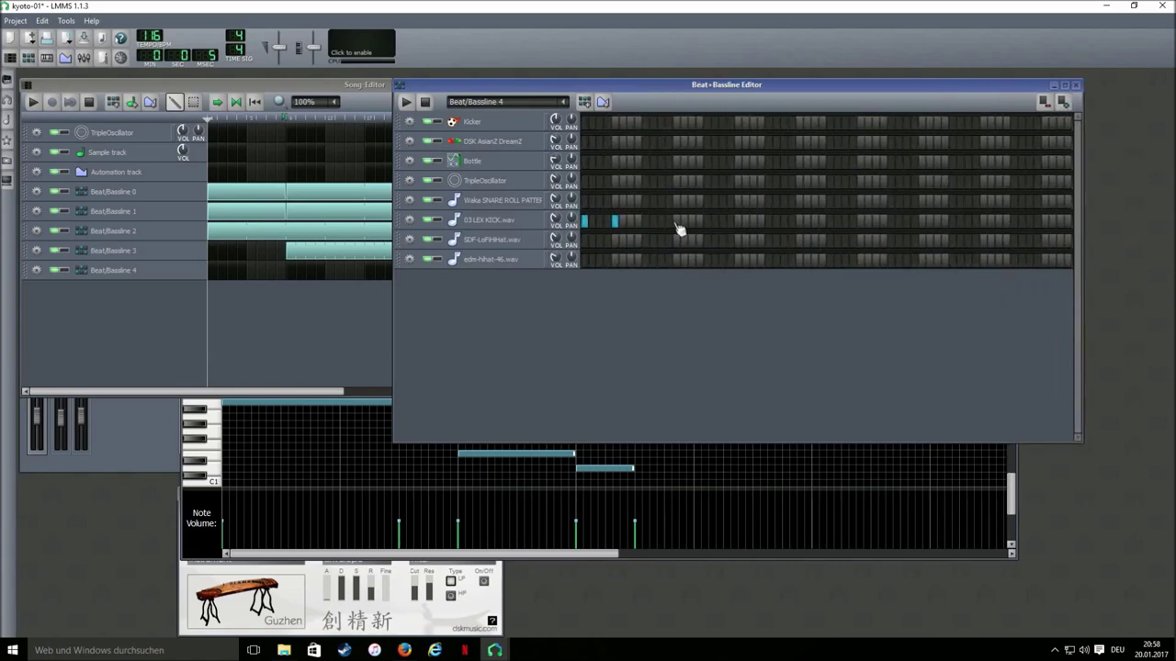
pyautogui.click(736, 221)
# - Place Beat/Bassline 4 in the song from bar 9 to the end of the other blocks, and play that section
pyautogui.click(292, 272)
pyautogui.click(33, 102)
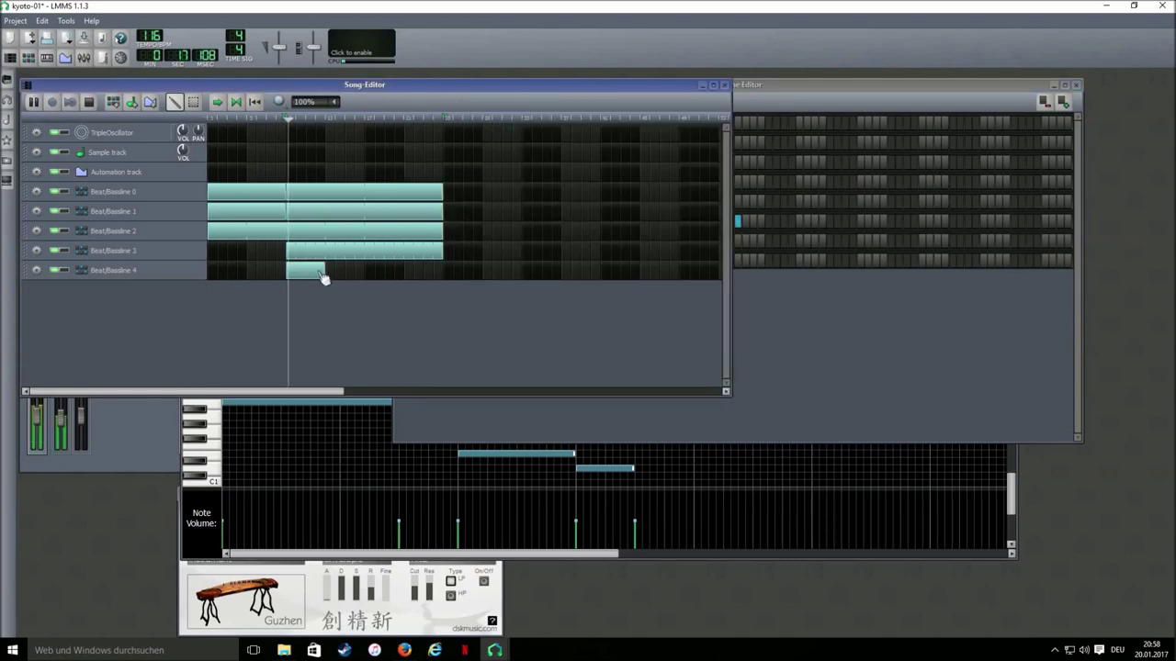
pyautogui.click(88, 102)
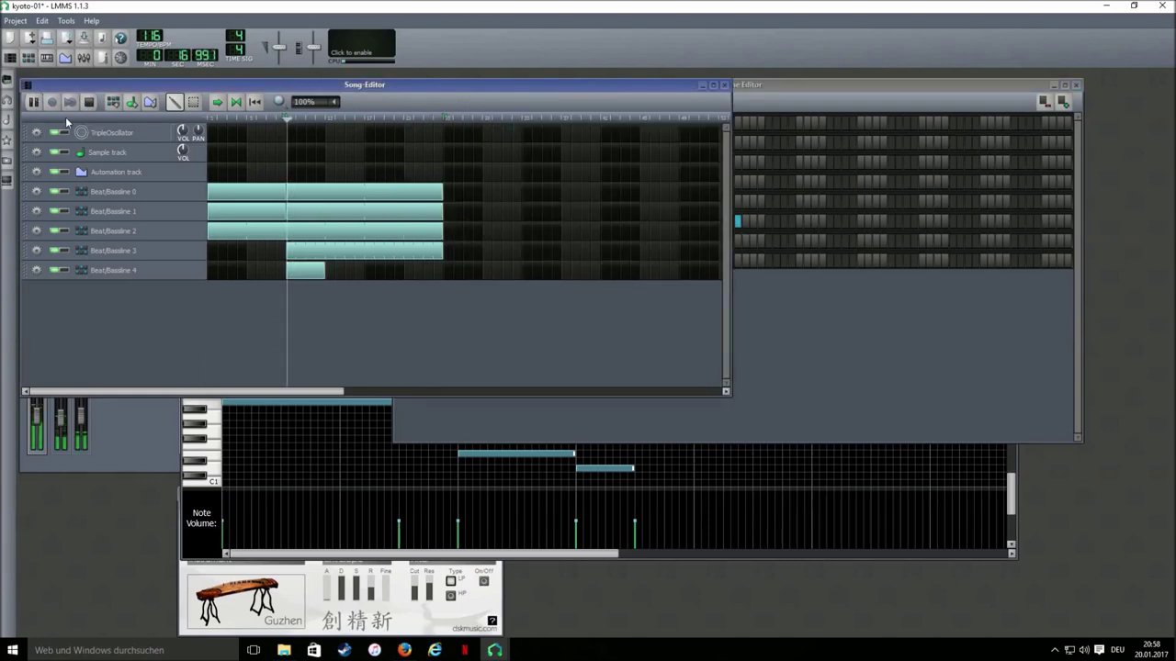
pyautogui.moveTo(323, 270); pyautogui.dragTo(441, 270)
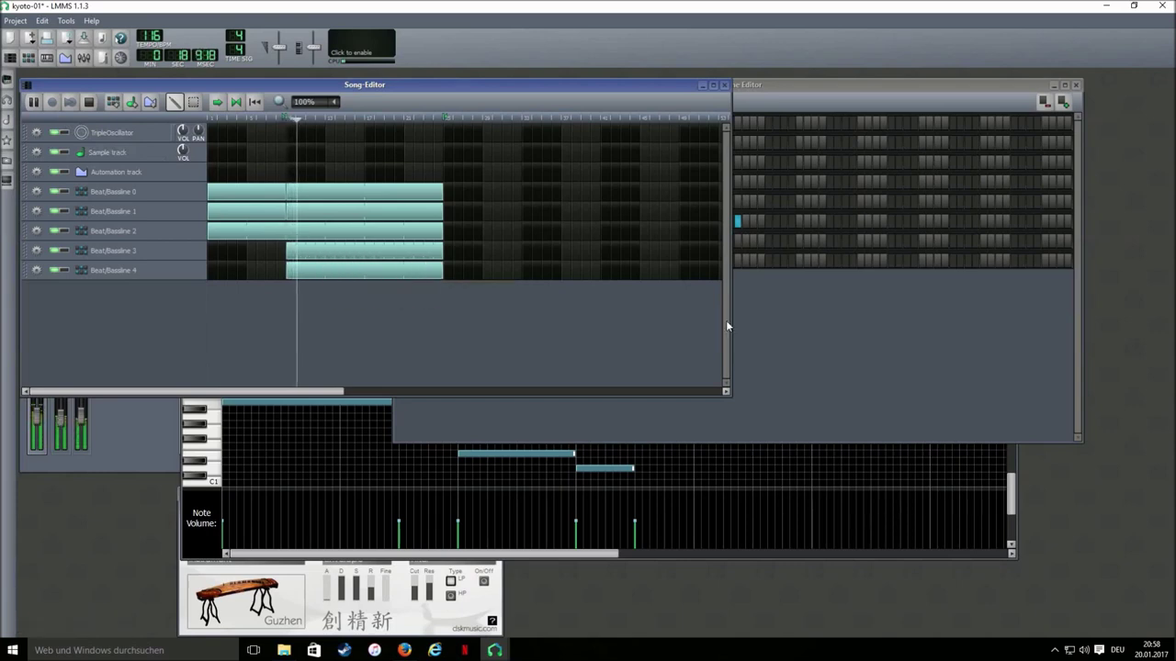
# - Activate steps 33, 37, 47, 51, 53, 59 and 63 of the kick track in Beat/Bassline 4, and play the section
pyautogui.doubleClick(431, 270)
pyautogui.click(426, 101)
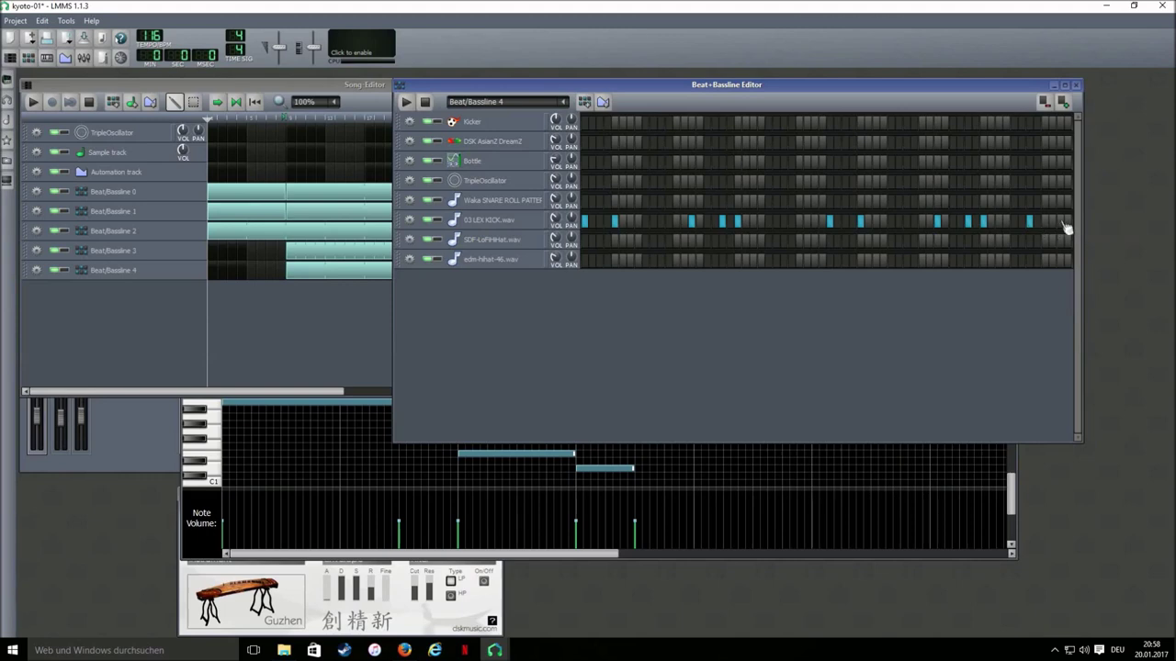
pyautogui.click(32, 103)
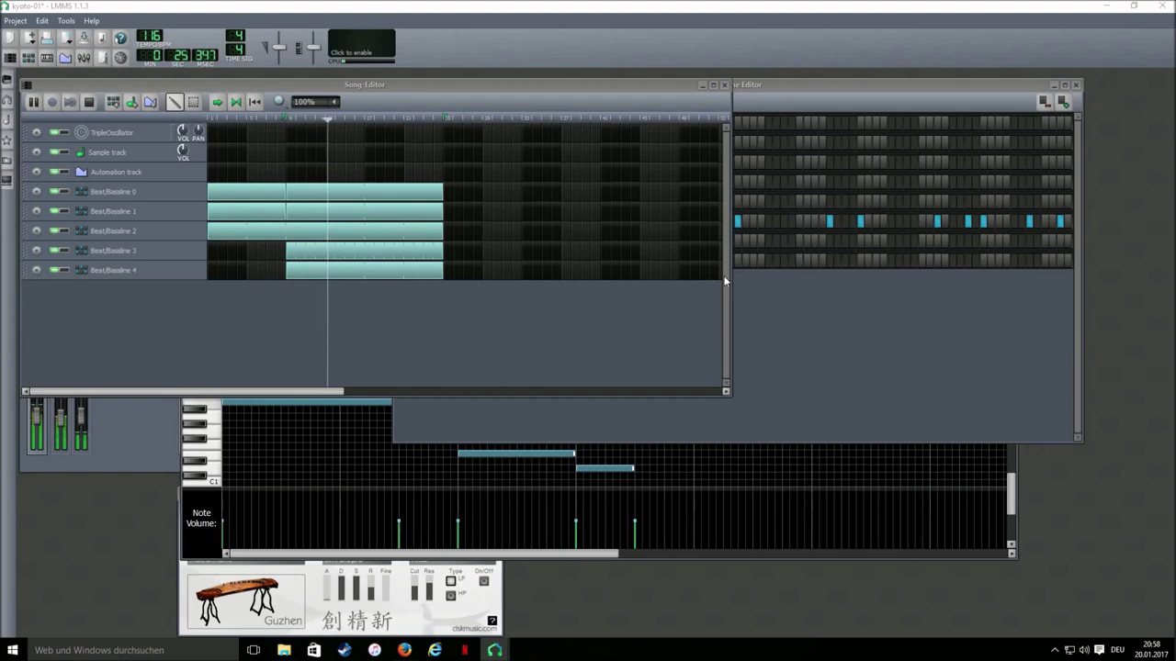
pyautogui.click(791, 365)
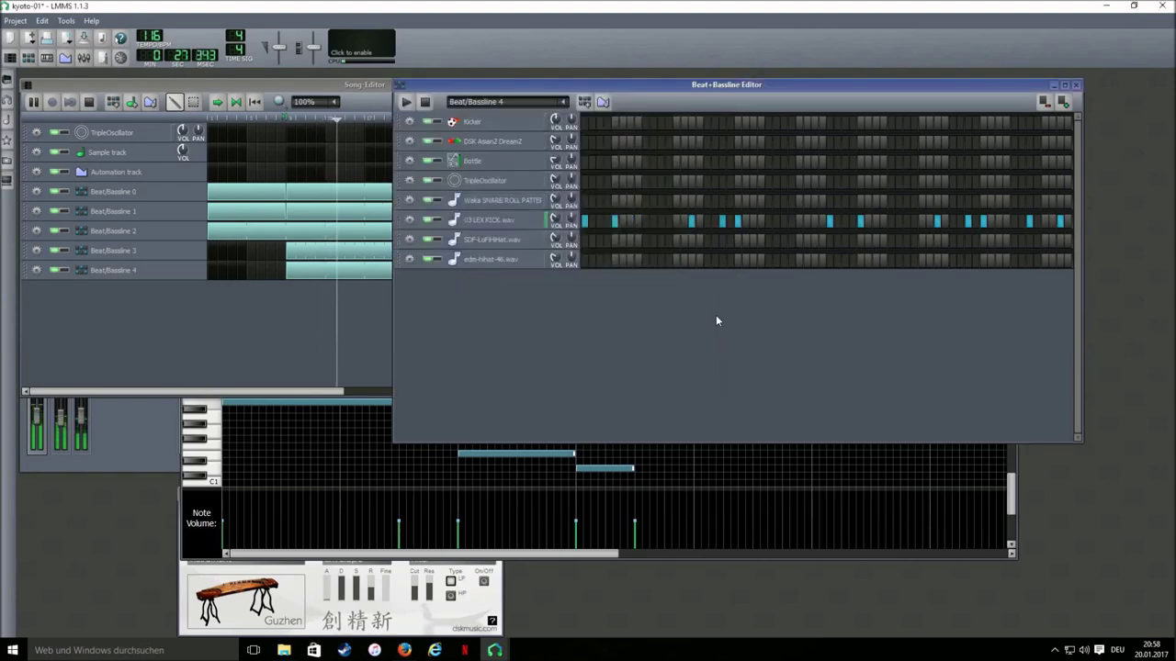
pyautogui.click(428, 106)
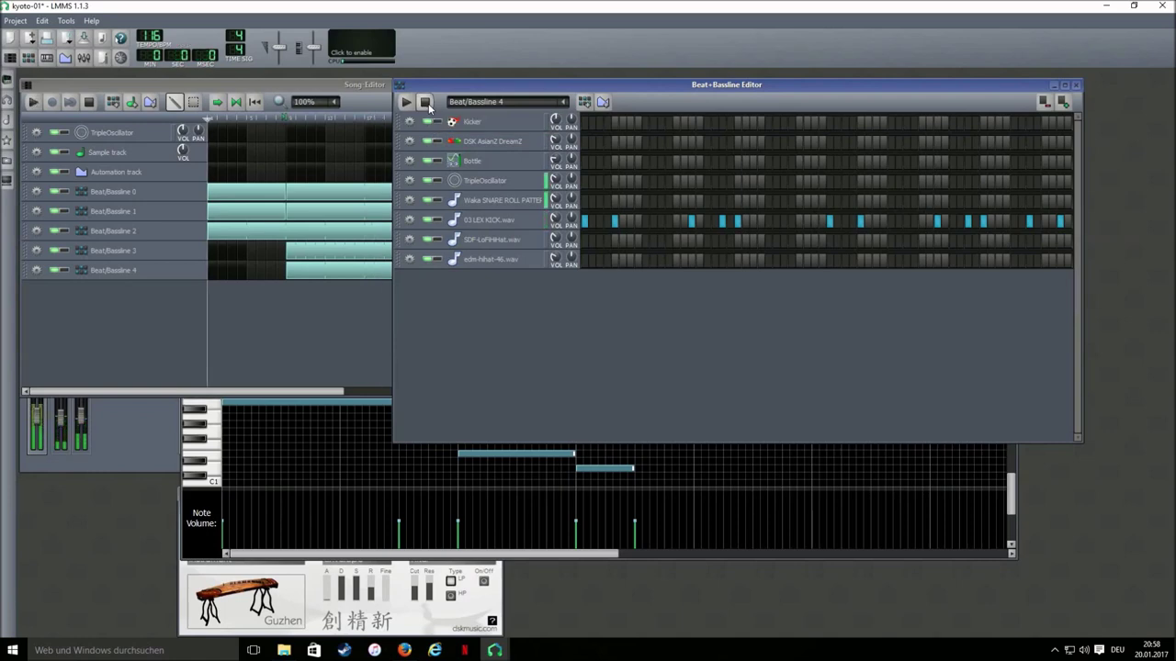
# - Add a new Beat/Bassline 5, activate every odd step of the SDF-LoFiHiHat.wav track, and open the pattern in the piano roll
pyautogui.click(583, 103)
pyautogui.click(658, 243)
pyautogui.click(719, 243)
pyautogui.click(781, 243)
pyautogui.click(841, 242)
pyautogui.click(903, 243)
pyautogui.click(966, 243)
pyautogui.click(1023, 243)
pyautogui.rightClick(1022, 244)
pyautogui.click(1024, 261)
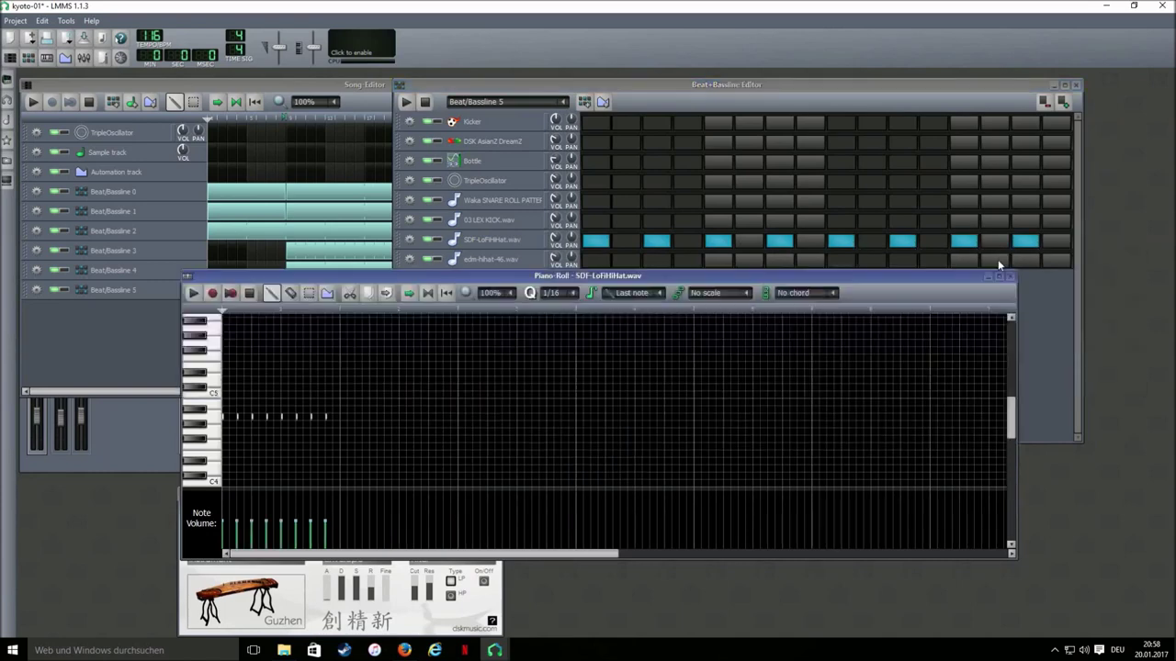
# - Preview the hi-hat pattern and place a one-bar Beat/Bassline 5 block at bar 9 of the song
pyautogui.click(193, 292)
pyautogui.click(318, 87)
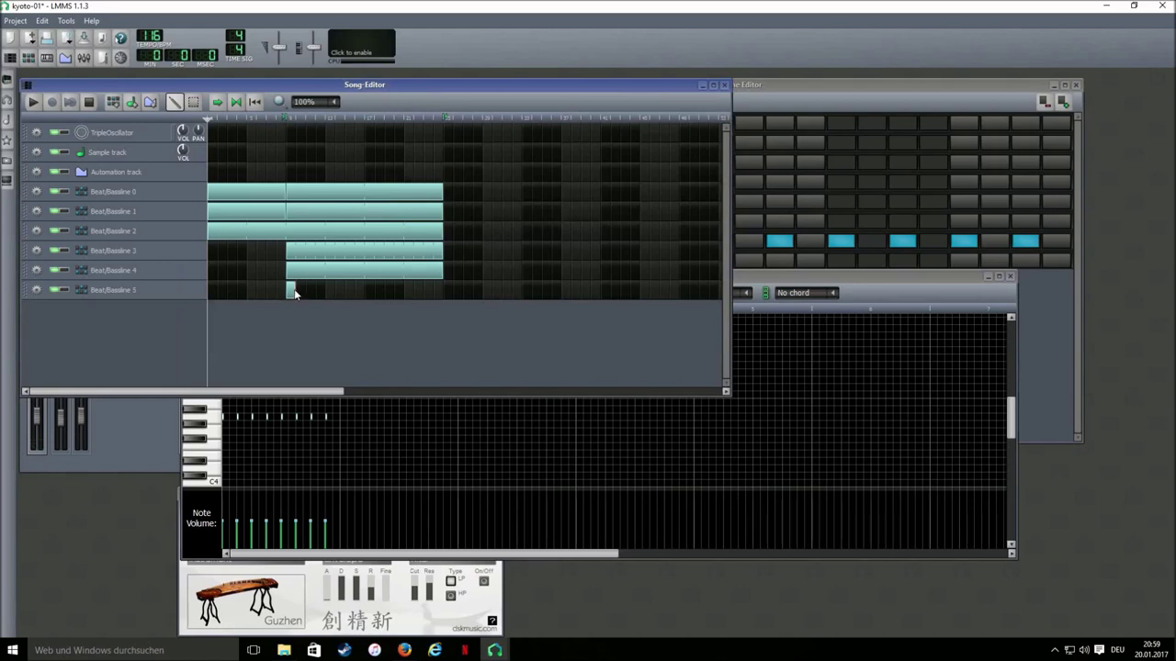
pyautogui.click(245, 404)
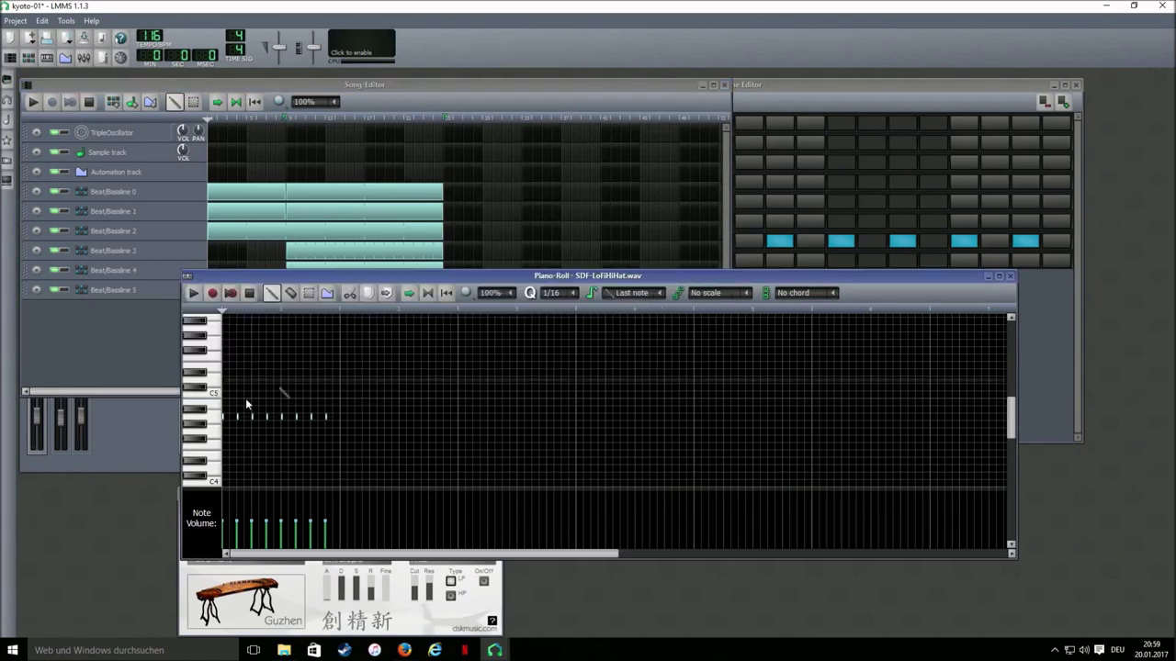
# - Set the piano roll quantization to 1/32 and add fast hi-hat rolls in bar 1 and the start of bar 2
pyautogui.scroll(-1, 496, 293)
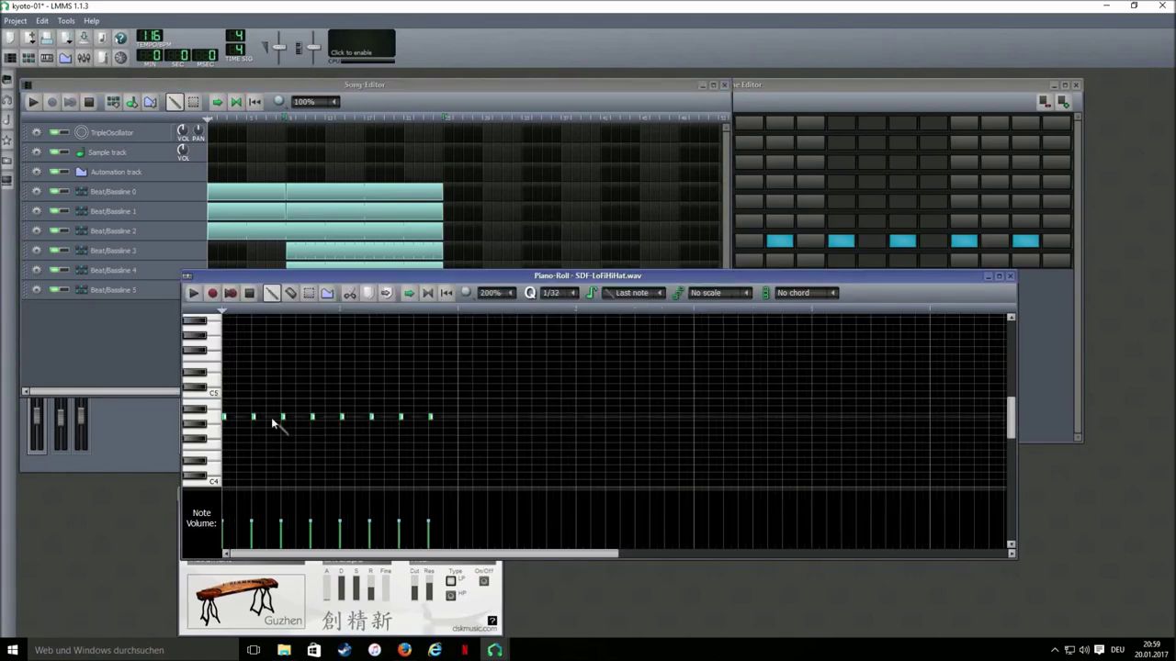
pyautogui.click(296, 417)
pyautogui.click(304, 417)
pyautogui.click(193, 292)
pyautogui.click(445, 417)
pyautogui.click(246, 293)
pyautogui.click(489, 417)
pyautogui.click(518, 417)
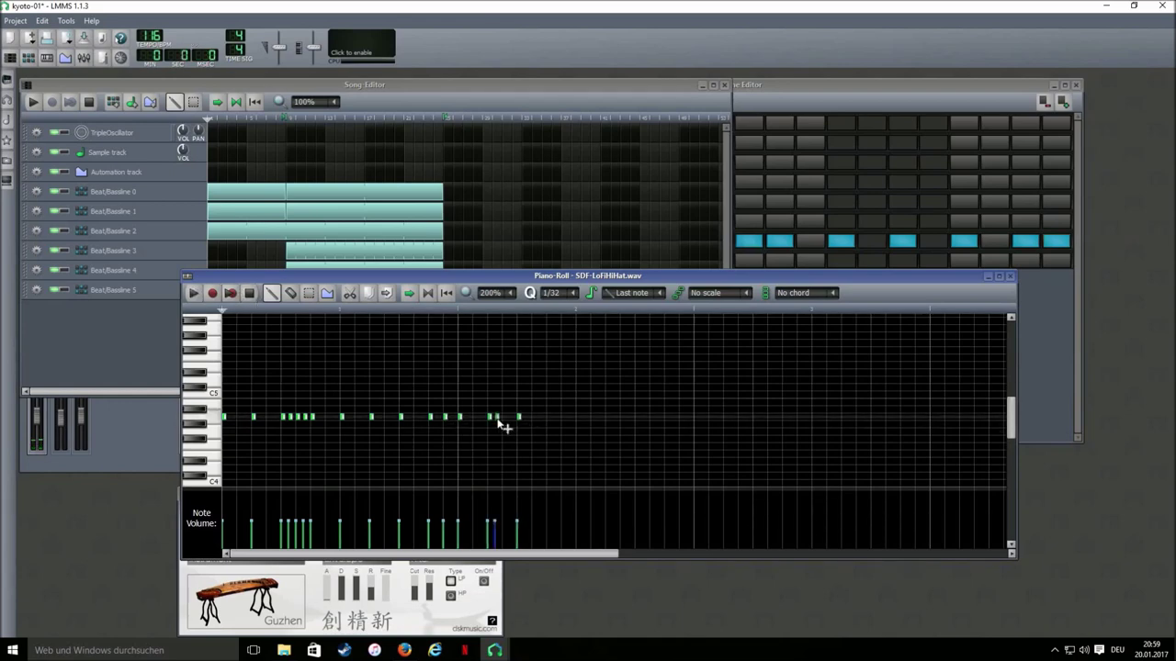
pyautogui.click(503, 417)
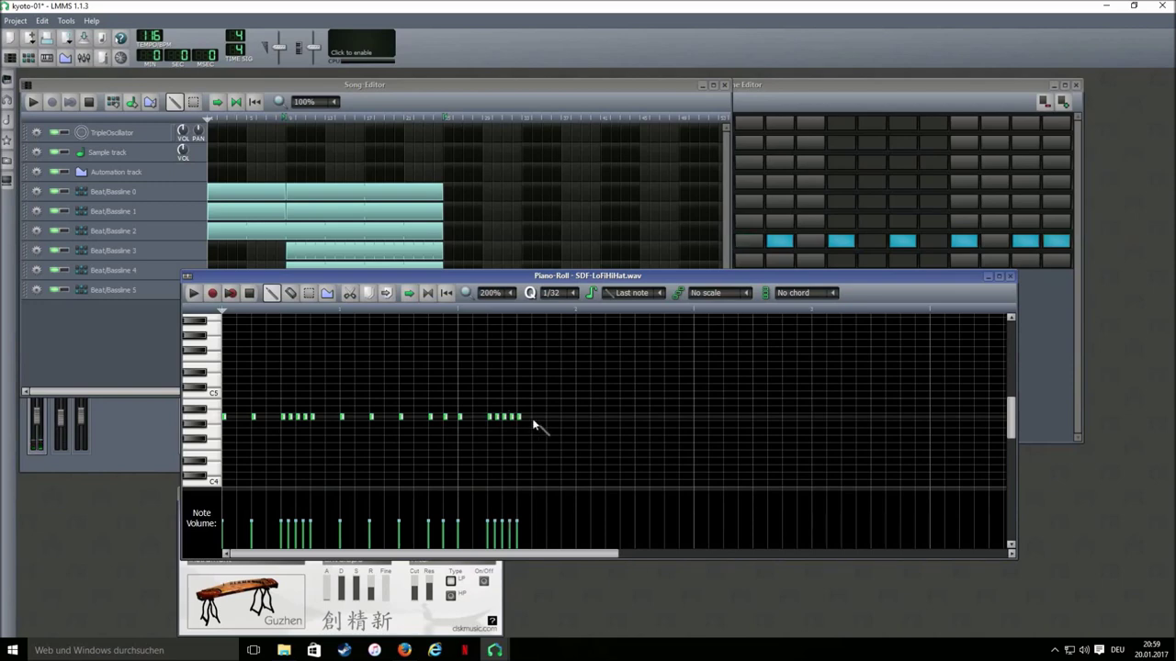
# - Fill the rest of bar 2 of the SDF-LoFiHiHat.wav pattern with five hi-hat notes spaced an eighth note apart
pyautogui.click(548, 417)
pyautogui.click(577, 417)
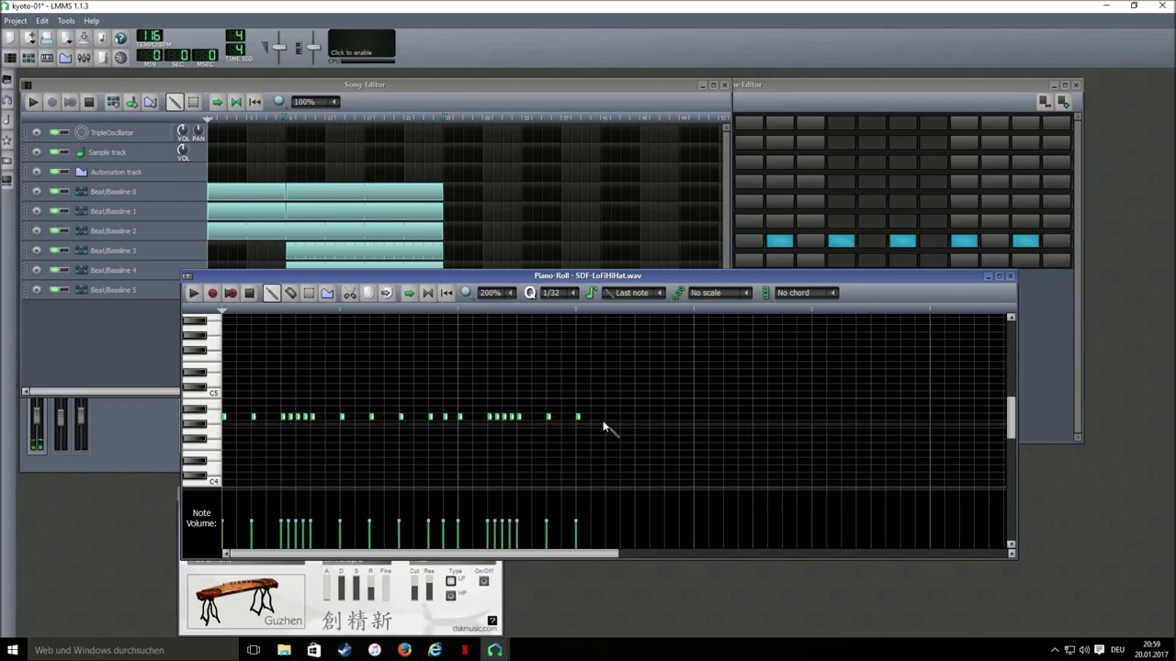
pyautogui.click(606, 417)
pyautogui.click(636, 417)
pyautogui.click(665, 417)
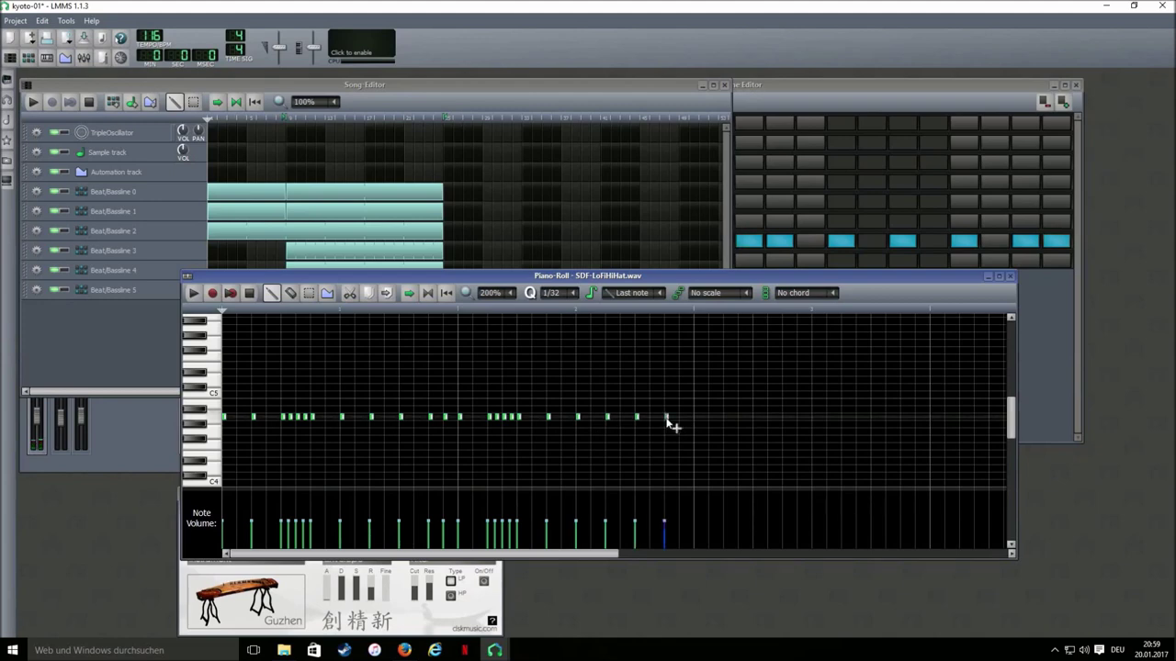
# - Extend Beat/Bassline 5 in the song to the end of the other blocks, and play the section with the hi-hats
pyautogui.click(338, 101)
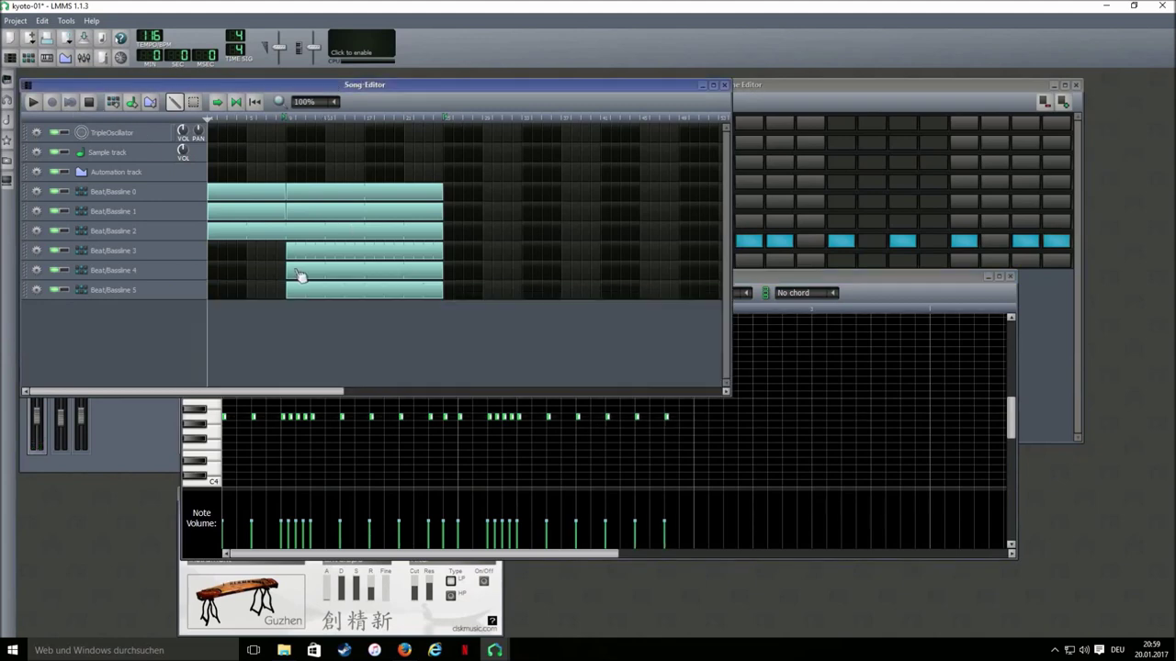
pyautogui.click(774, 82)
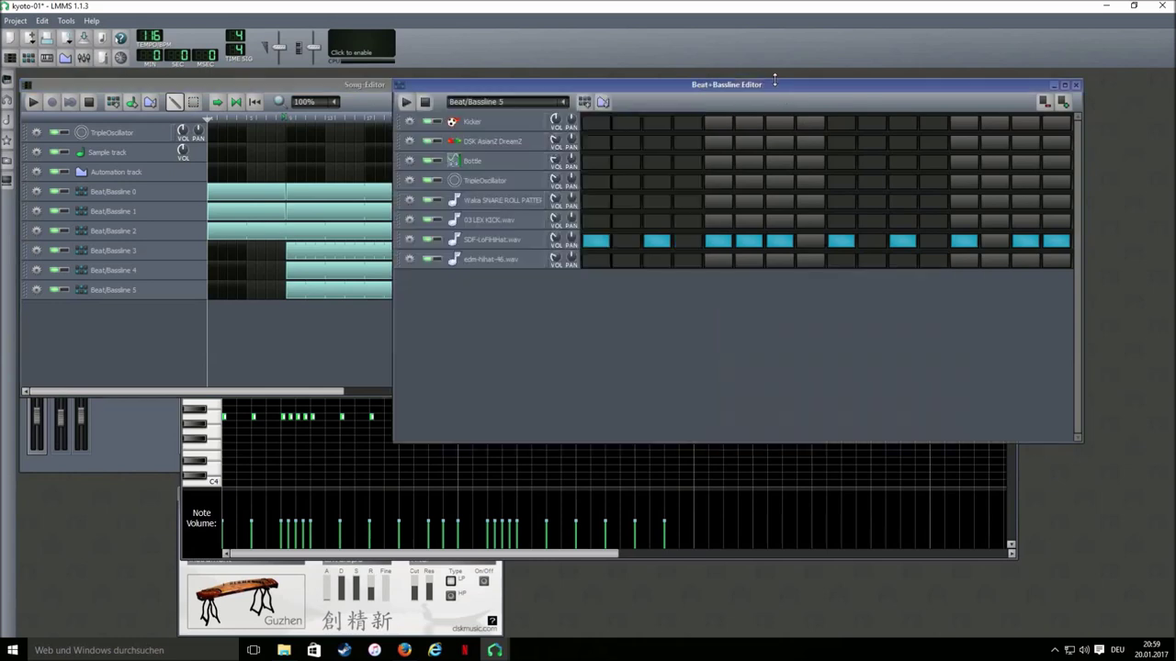
pyautogui.click(40, 103)
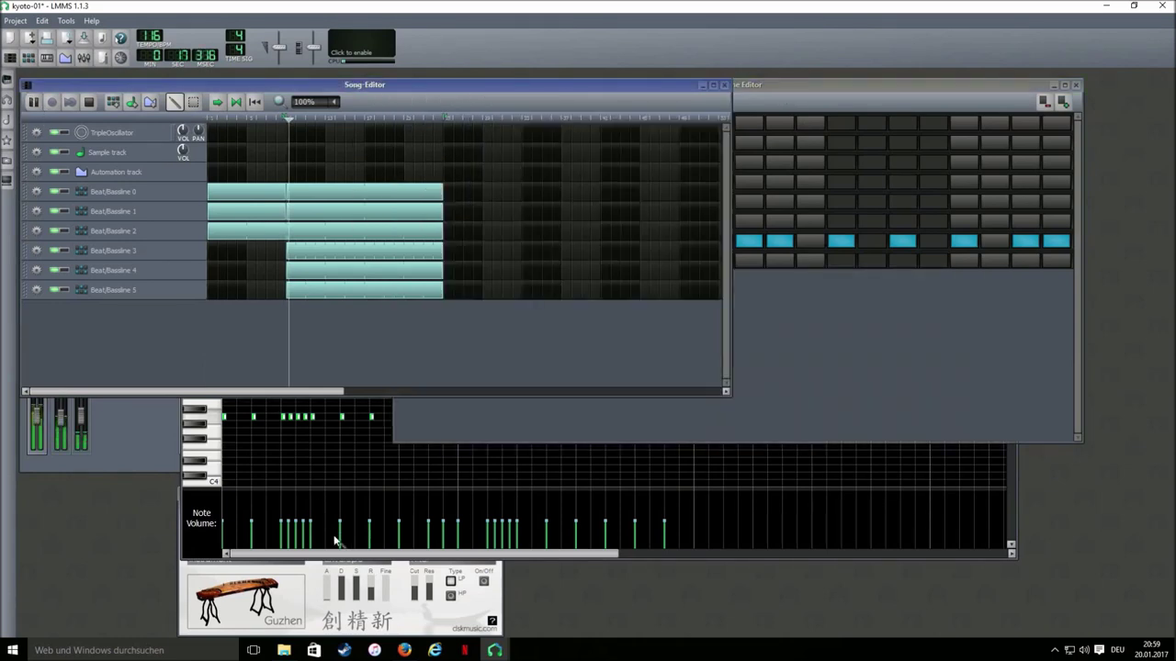
pyautogui.click(310, 485)
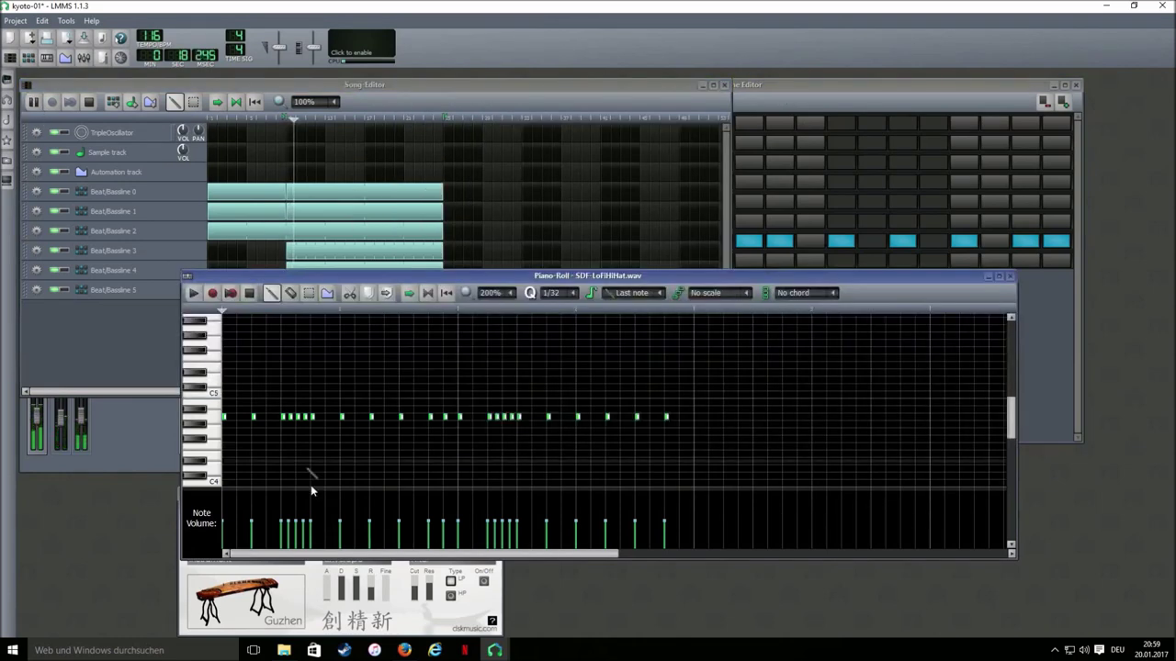
pyautogui.click(250, 294)
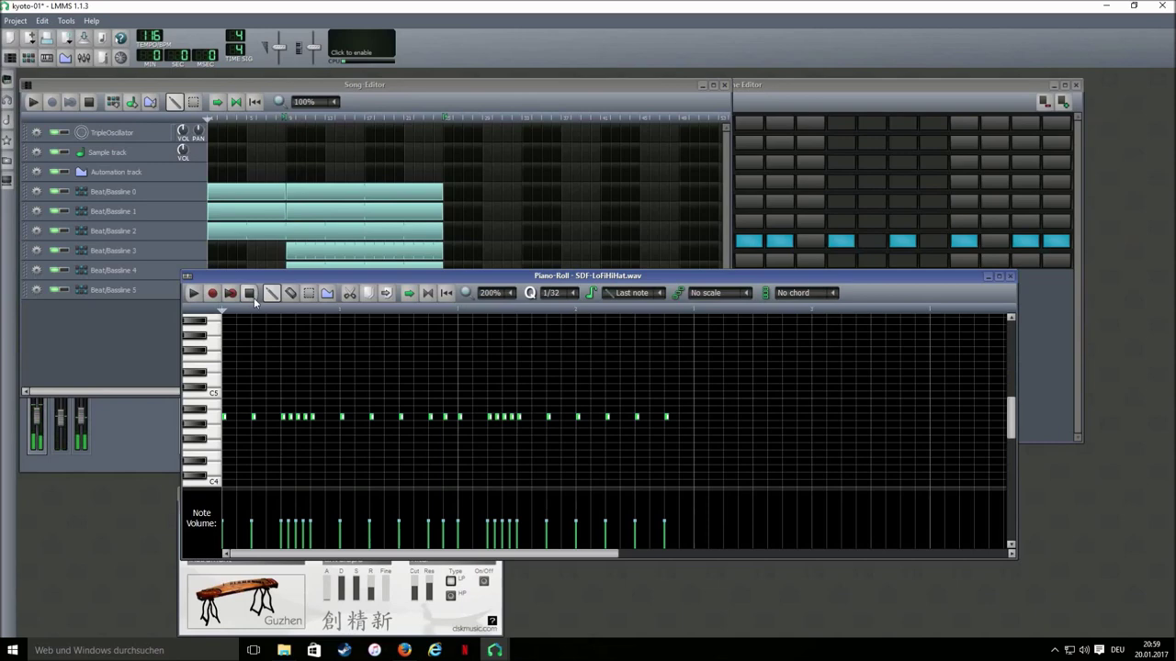
# - Fill bar 3 of the SDF-LoFiHiHat.wav pattern with hi-hat notes an eighth apart, adding an extra sixteenth-spaced note at its end
pyautogui.click(696, 418)
pyautogui.click(726, 419)
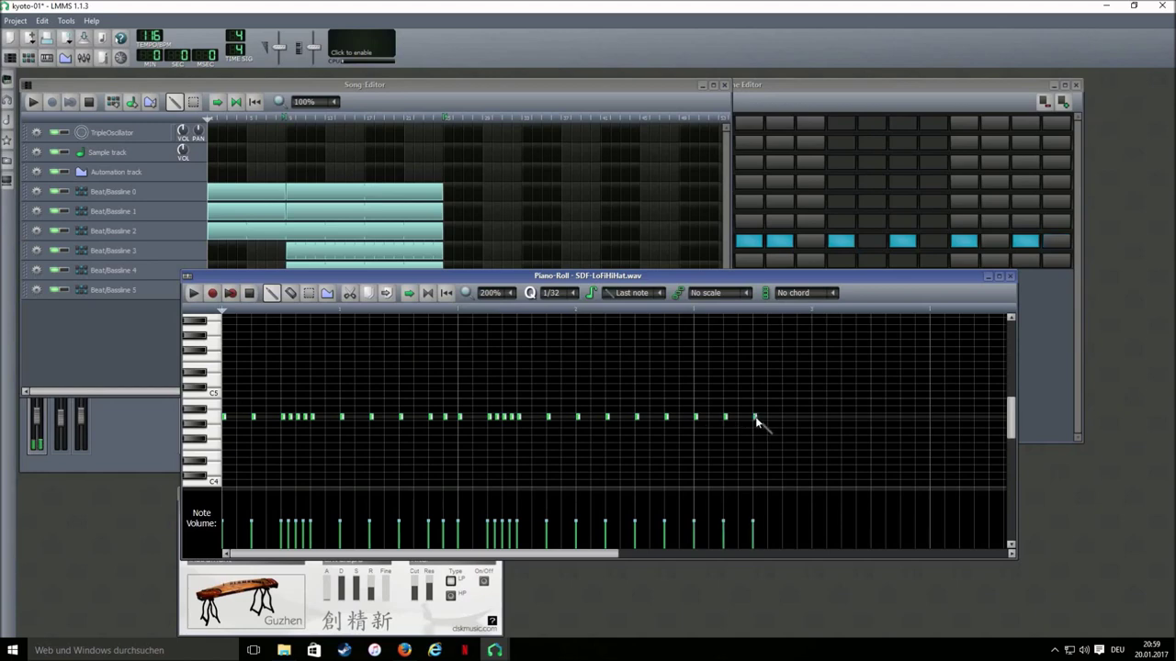
pyautogui.click(814, 418)
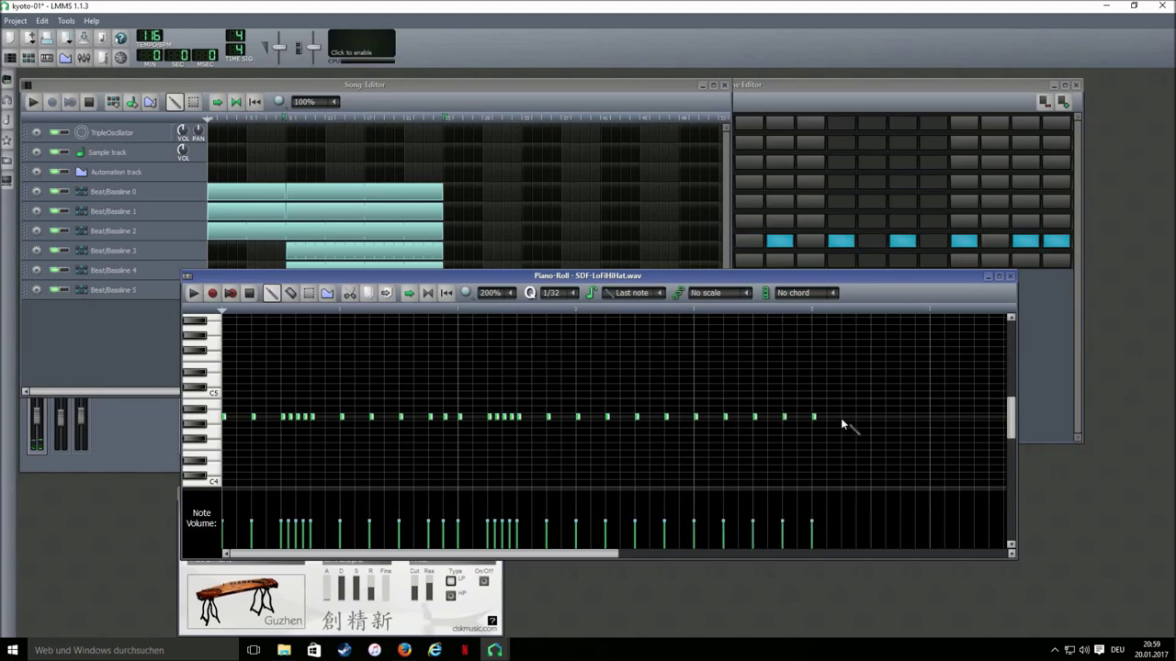
pyautogui.click(843, 418)
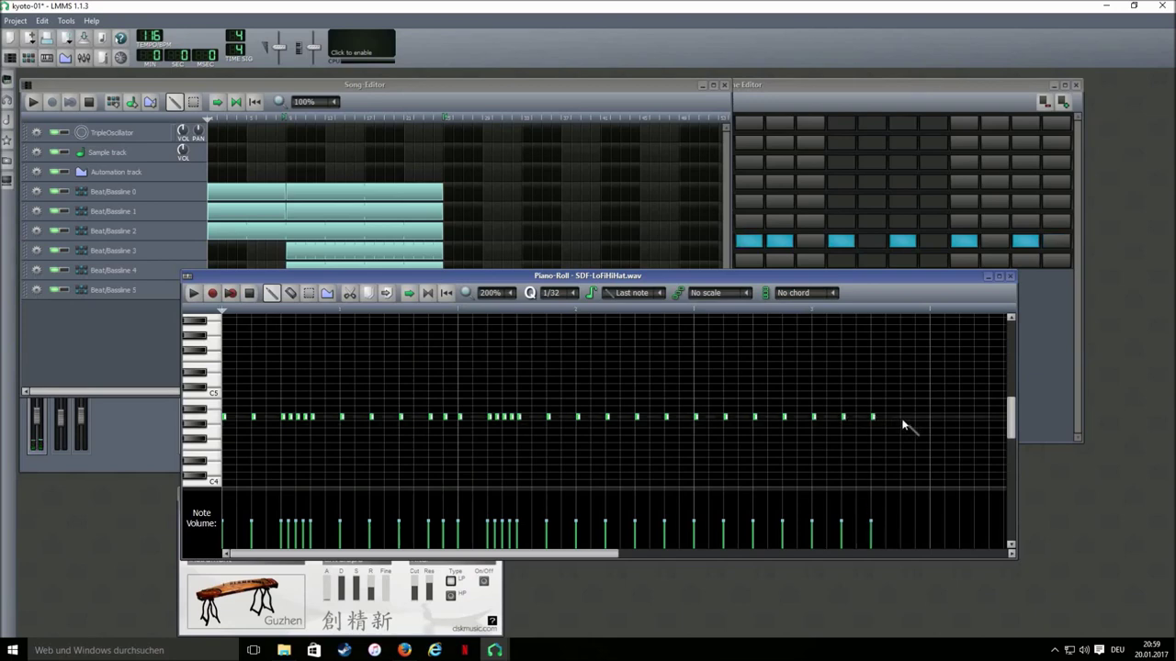
pyautogui.click(916, 418)
# - Add a roll of five 1/32 hi-hat notes early in bar 4 and fill the rest of the bar with eighth-spaced notes
pyautogui.moveTo(588, 553); pyautogui.dragTo(691, 553)
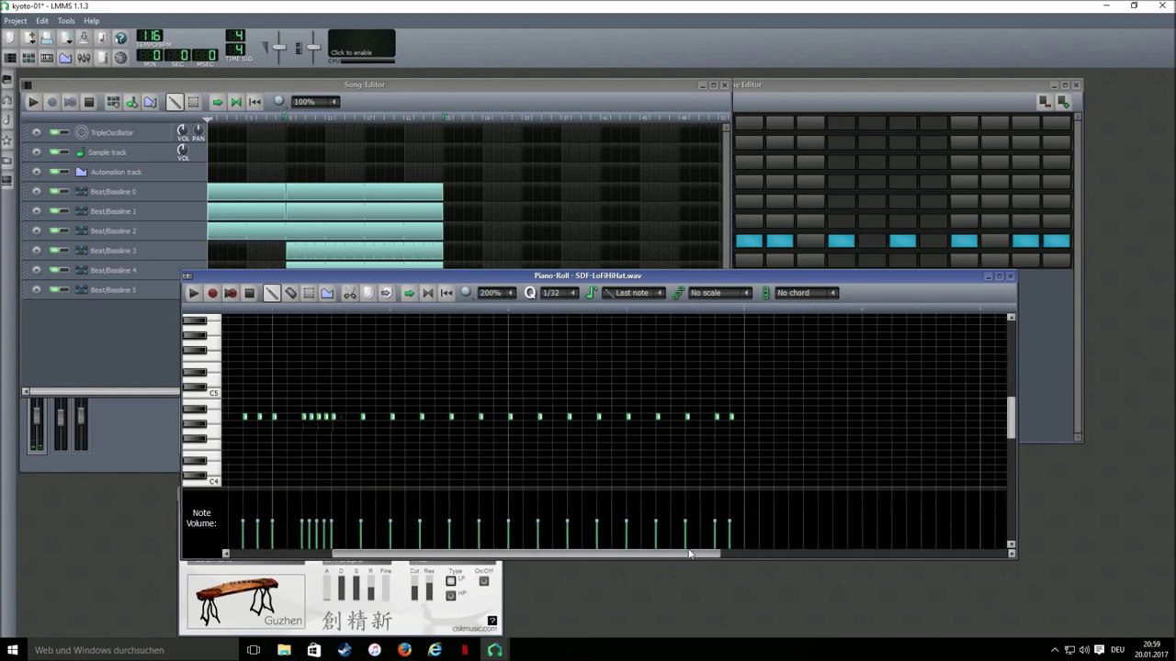
pyautogui.click(747, 417)
pyautogui.click(775, 417)
pyautogui.click(782, 417)
pyautogui.click(790, 417)
pyautogui.click(798, 417)
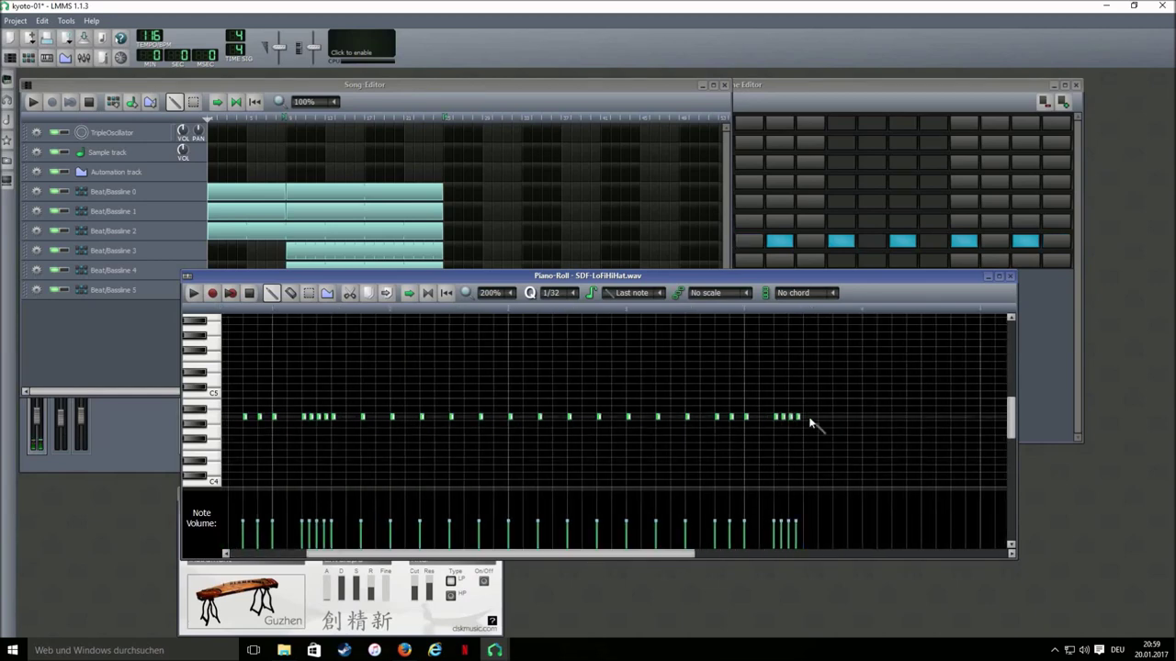
pyautogui.click(804, 417)
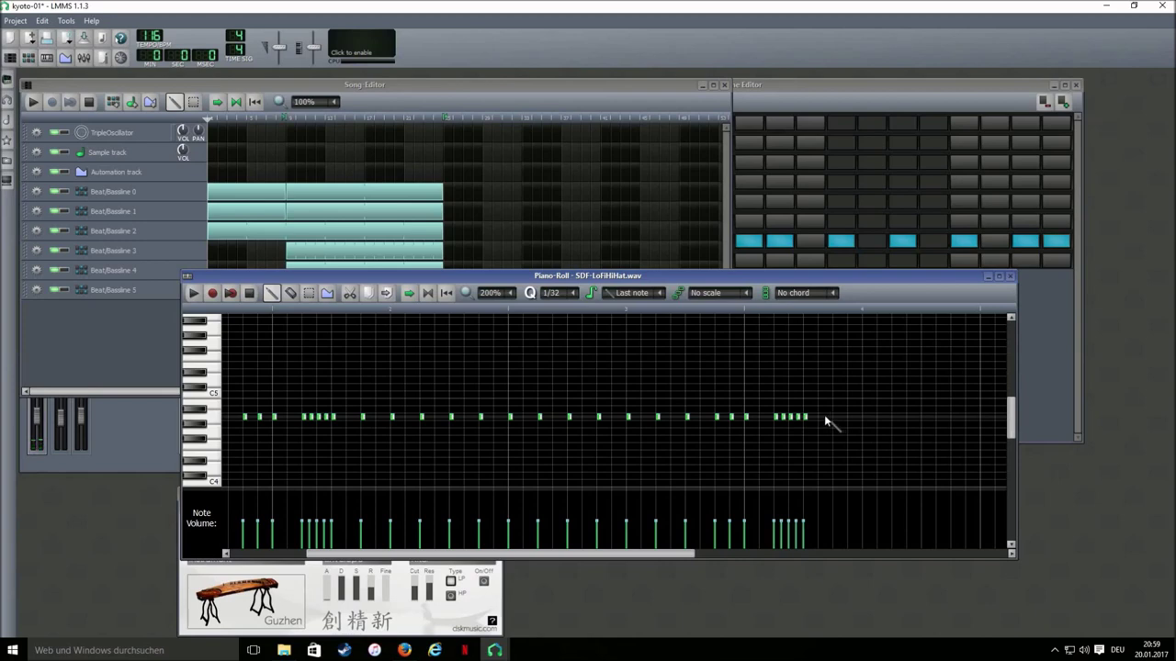
pyautogui.click(834, 417)
pyautogui.click(952, 417)
# - Play the song to hear the extended hi-hat pattern, and close the piano roll
pyautogui.press('space')
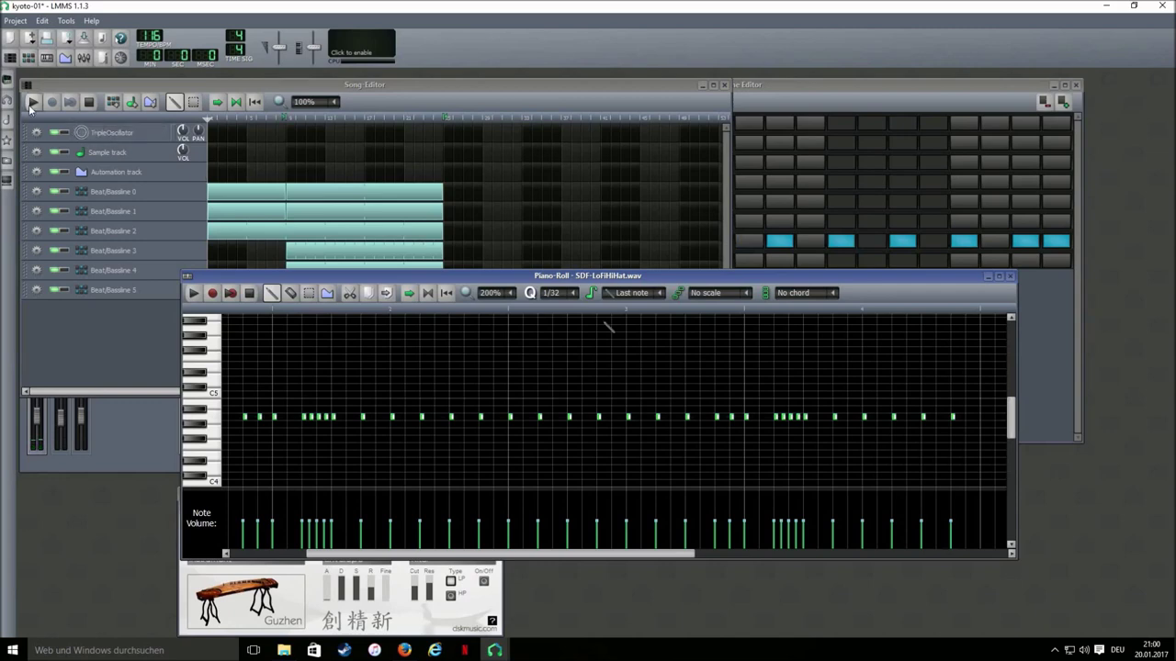
pyautogui.click(661, 262)
pyautogui.click(1009, 276)
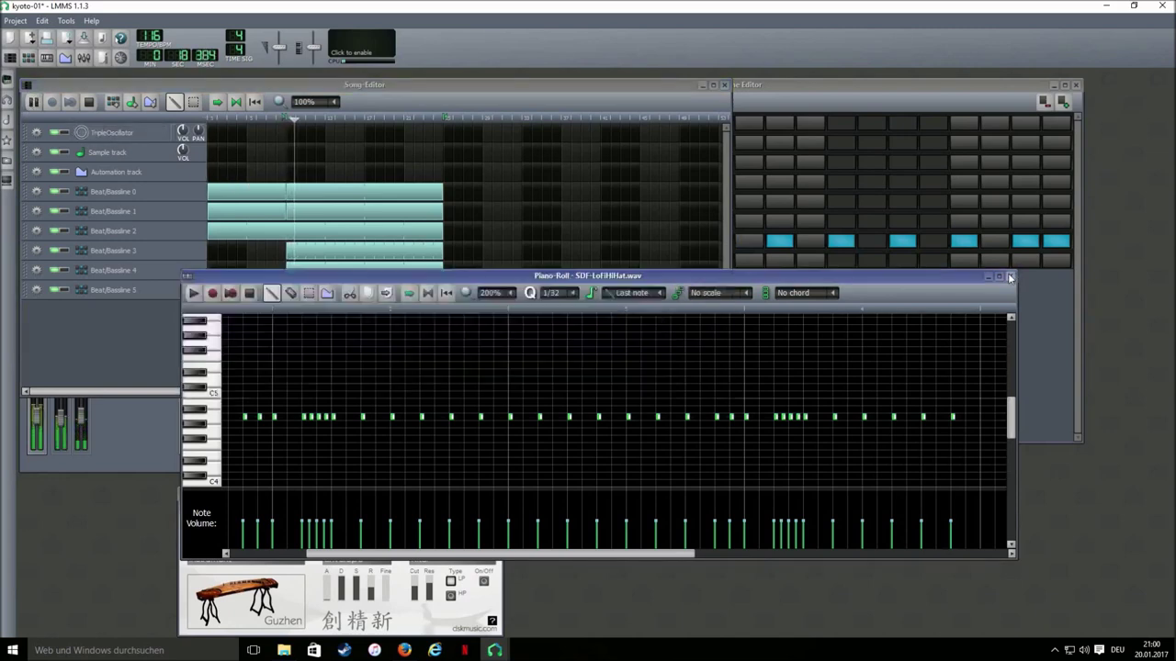
pyautogui.click(1010, 275)
# - Reopen the SDF-LoFiHiHat.wav pattern in the piano roll, examine its notes through bar 4, then close it and stop playback
pyautogui.click(877, 295)
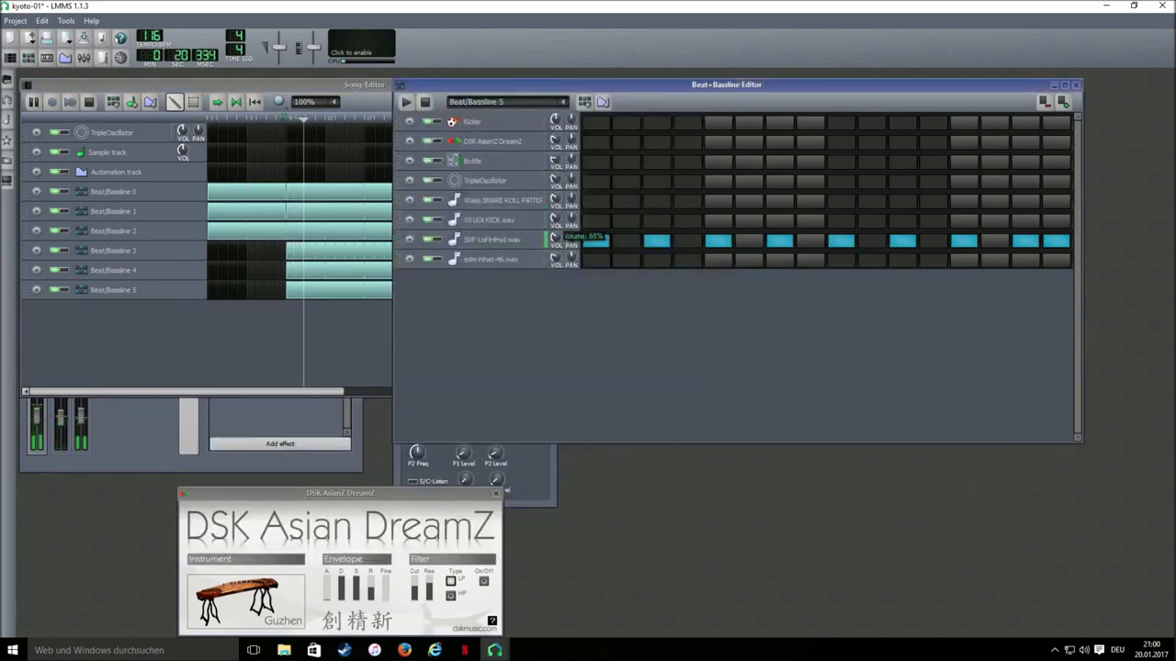
pyautogui.rightClick(594, 254)
pyautogui.click(648, 269)
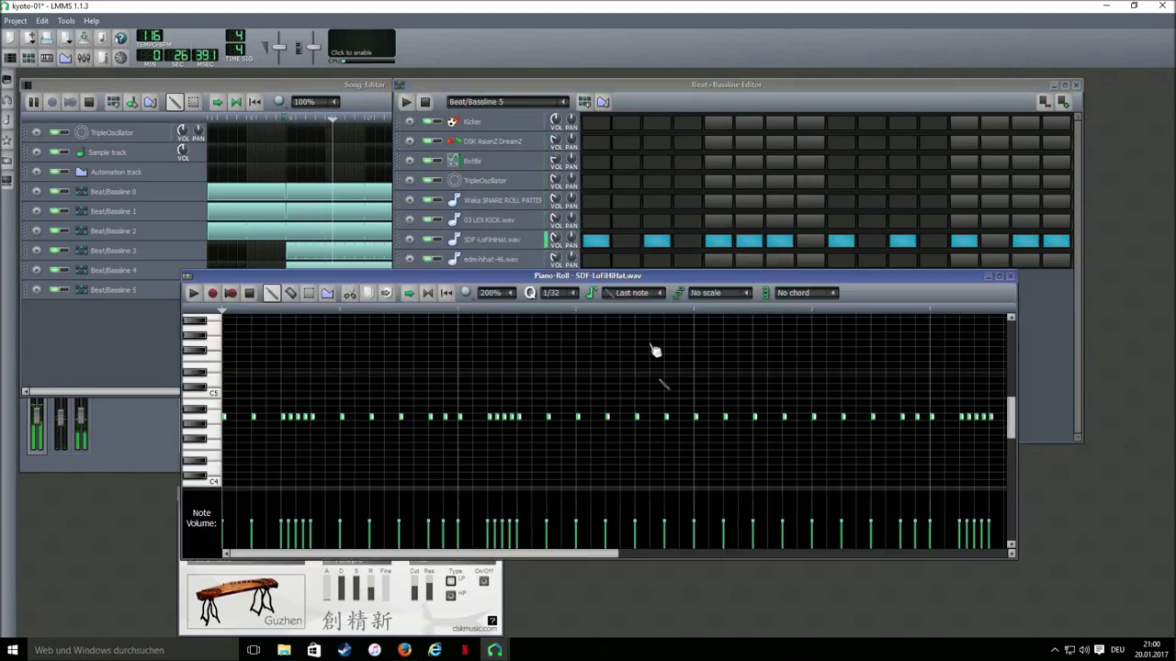
pyautogui.moveTo(563, 551); pyautogui.dragTo(673, 551)
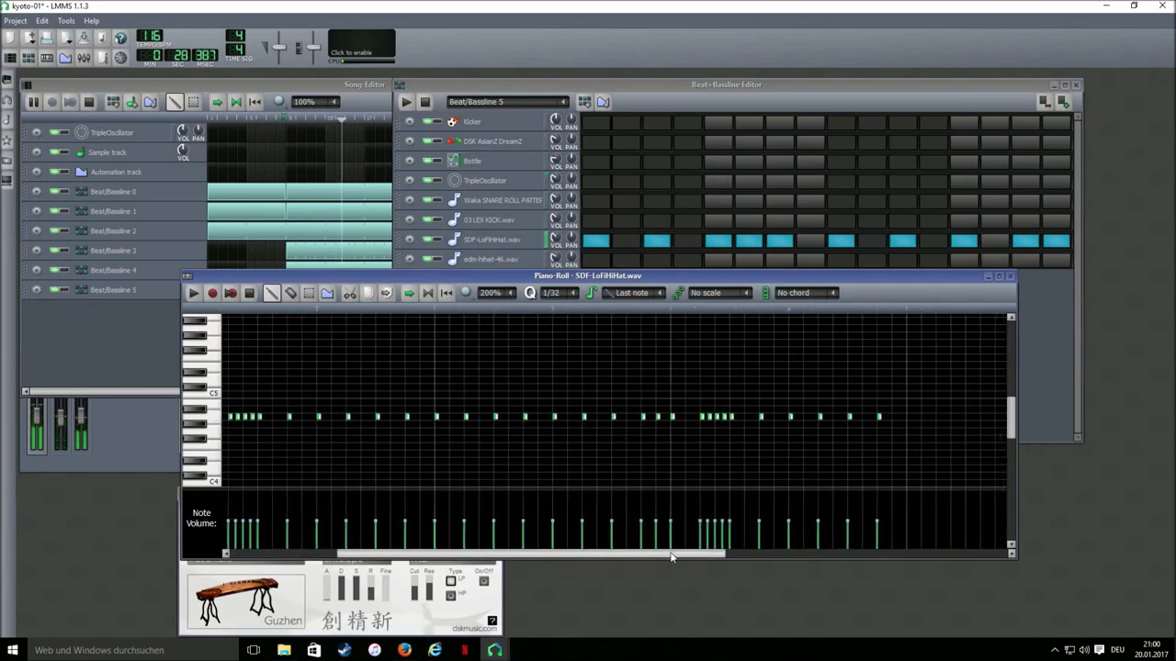
pyautogui.click(1010, 276)
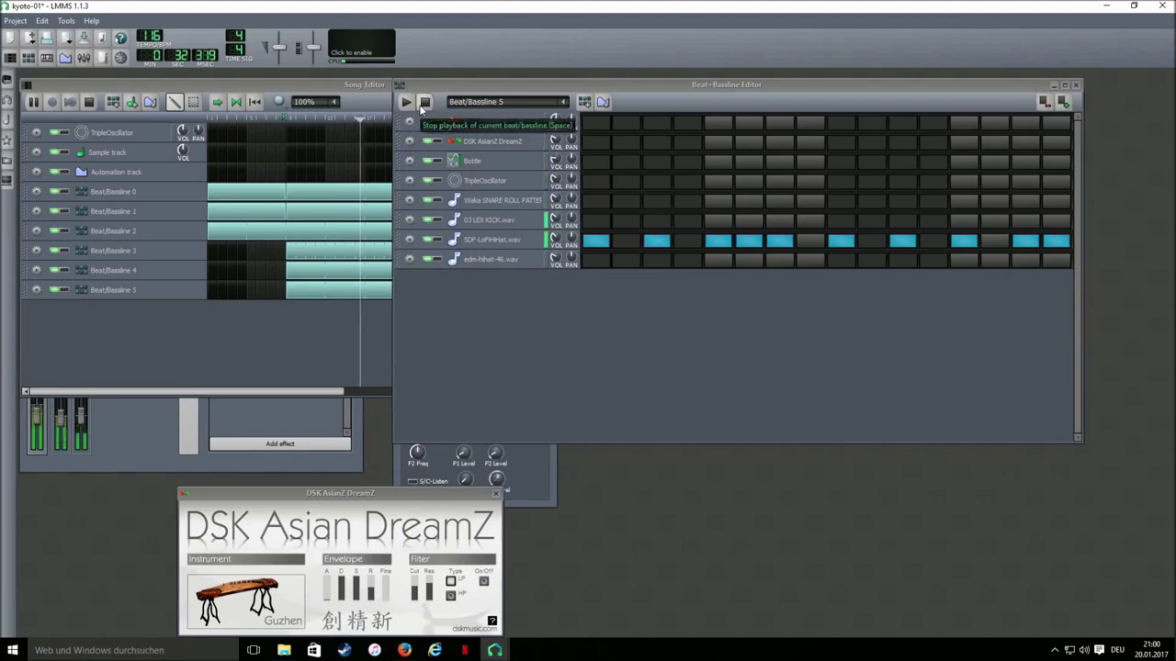
pyautogui.click(422, 105)
# - Create a new beat/bassline and place edm-hihat-46.wav hits on steps 5 and 13
pyautogui.click(582, 103)
pyautogui.click(715, 262)
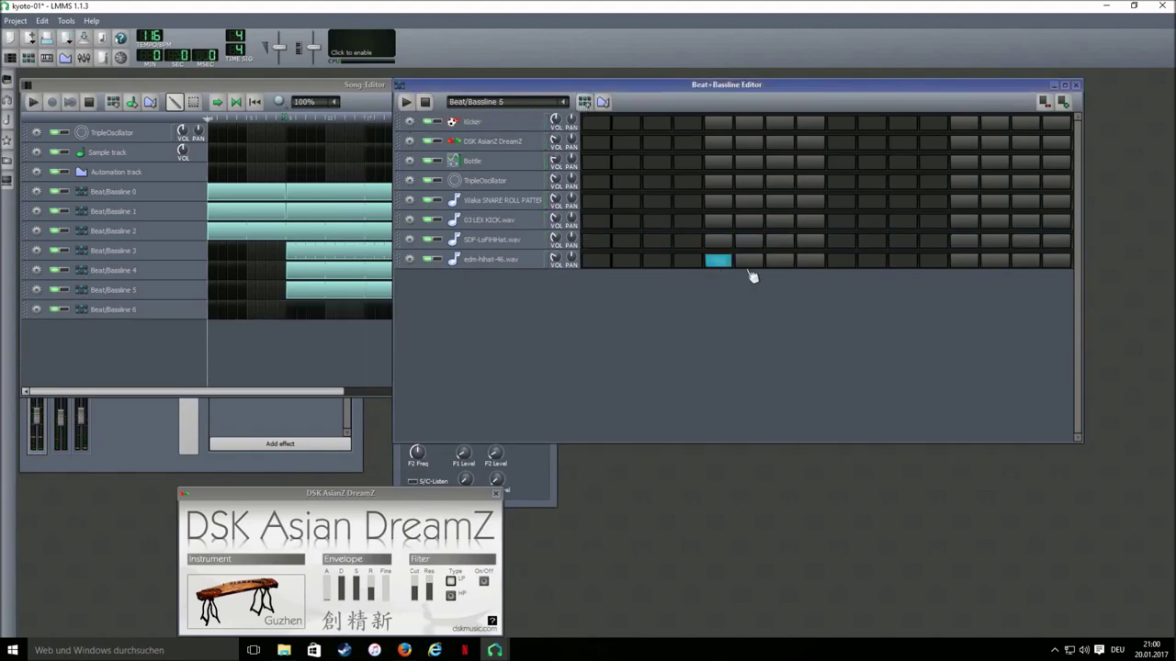
pyautogui.click(942, 262)
# - Place Beat/Bassline 6 at bar 9, extend it to the end of the other blocks, and play the song to check it
pyautogui.click(292, 311)
pyautogui.moveTo(296, 312); pyautogui.dragTo(443, 313)
pyautogui.click(34, 103)
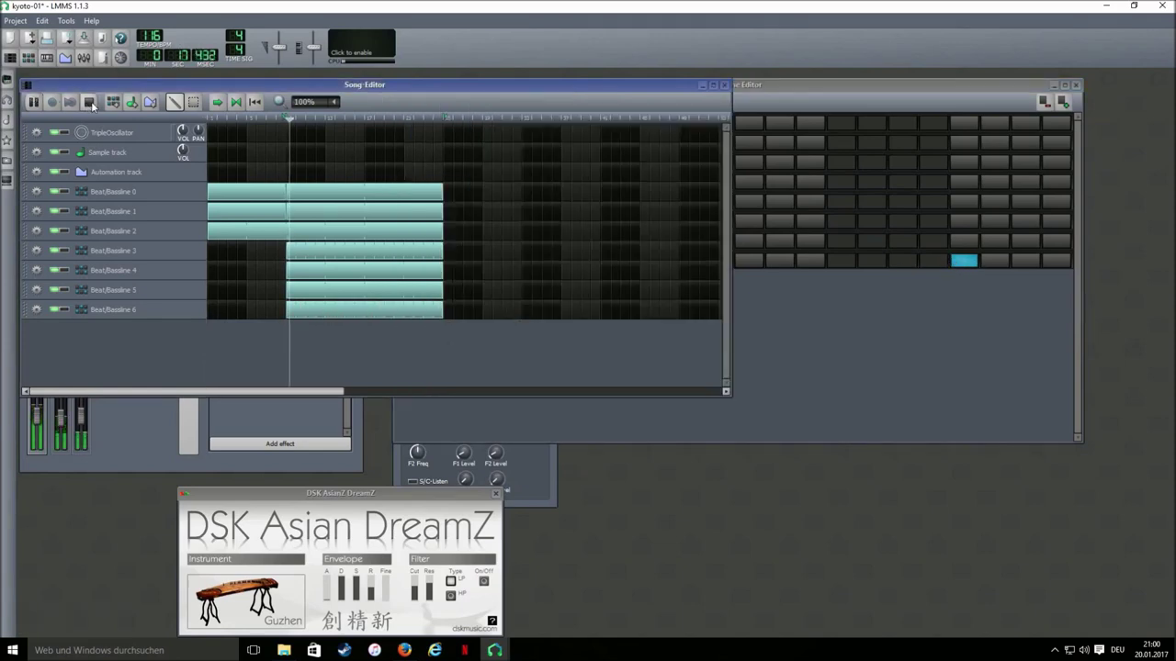
pyautogui.click(829, 343)
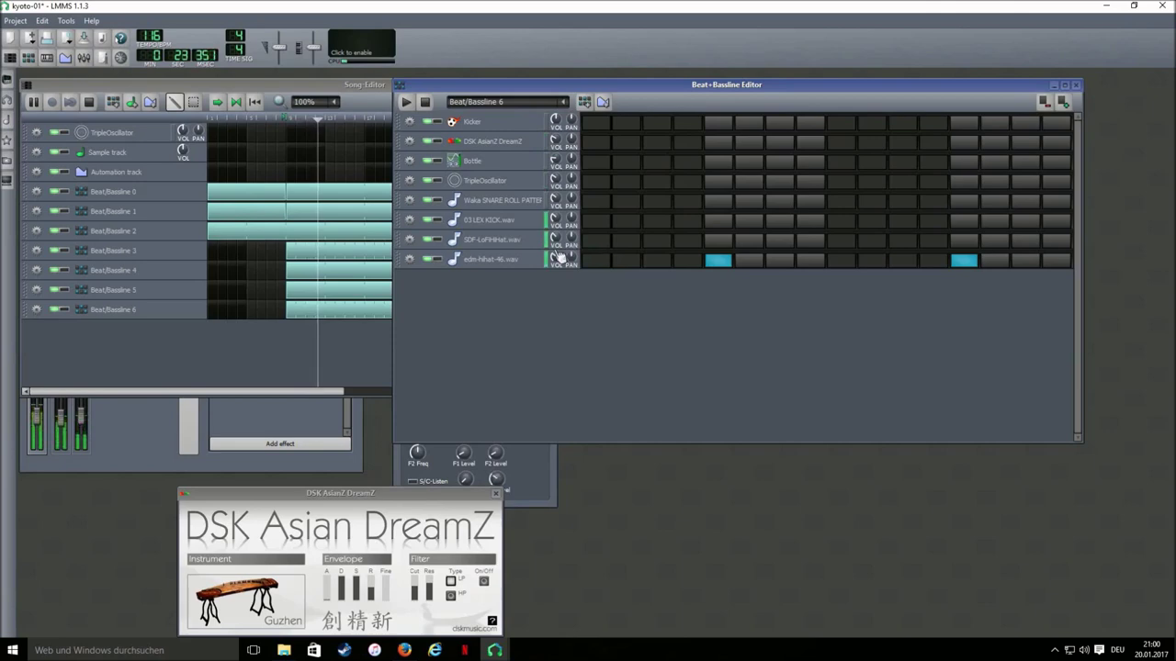
pyautogui.click(430, 102)
# - Play the song and move the playback position to about bar 20
pyautogui.click(404, 142)
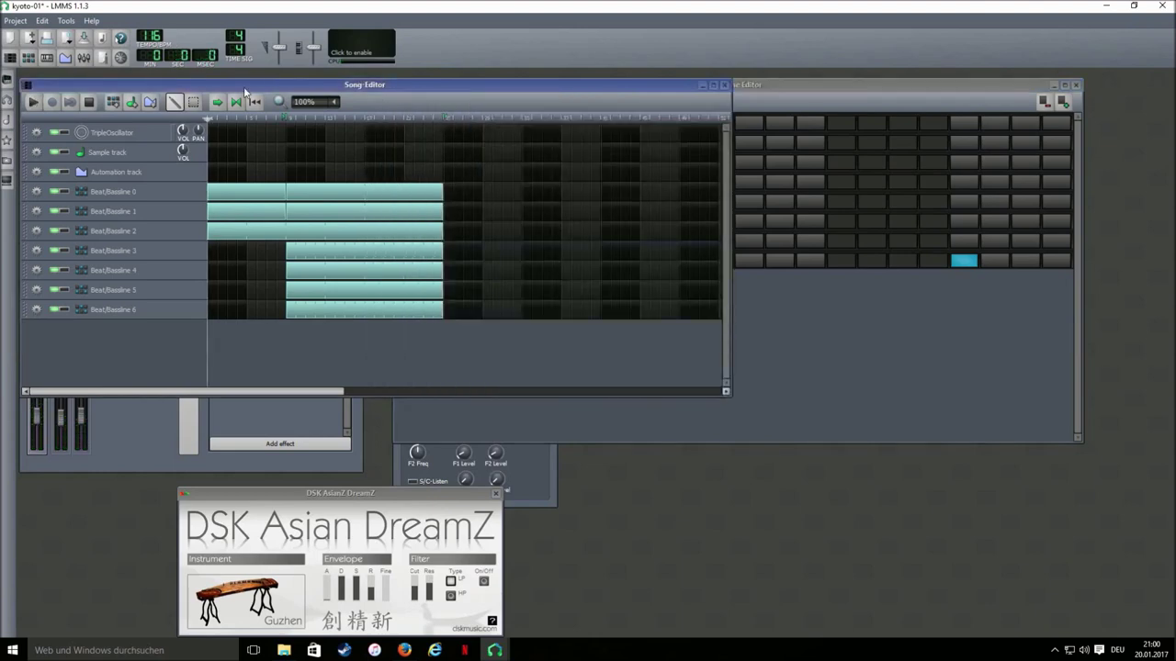
pyautogui.click(31, 101)
pyautogui.click(399, 118)
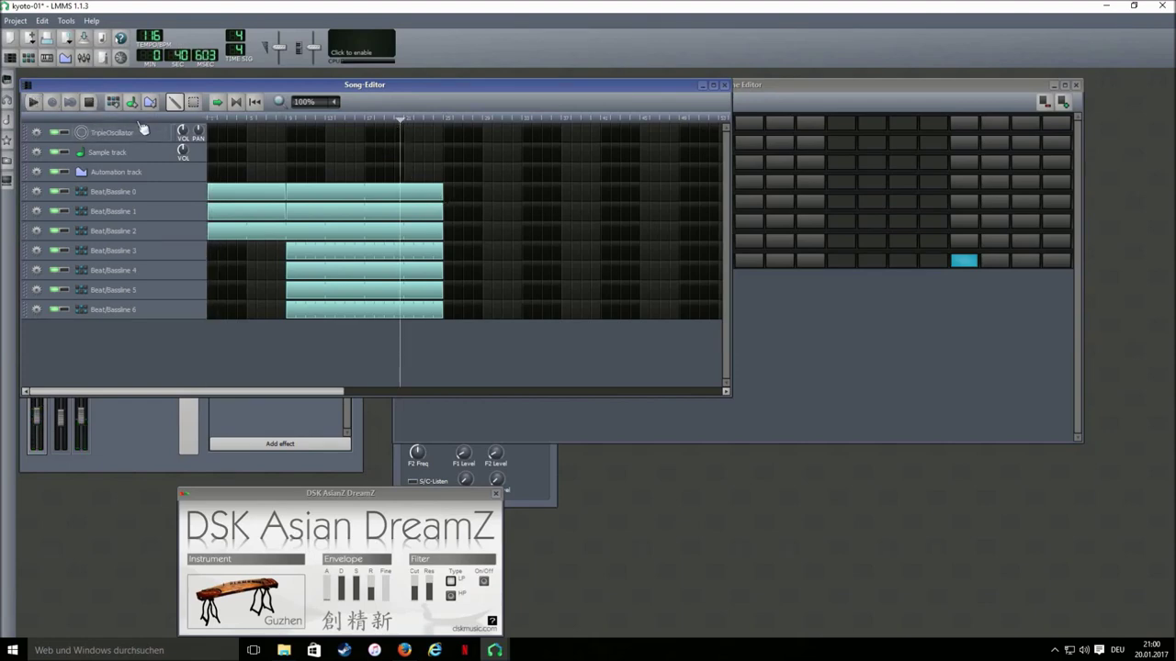
# - Continue Beat/Bassline 0, 1, 2 and 3 in the song from bar 25 through bar 32
pyautogui.click(450, 194)
pyautogui.click(456, 215)
pyautogui.click(453, 231)
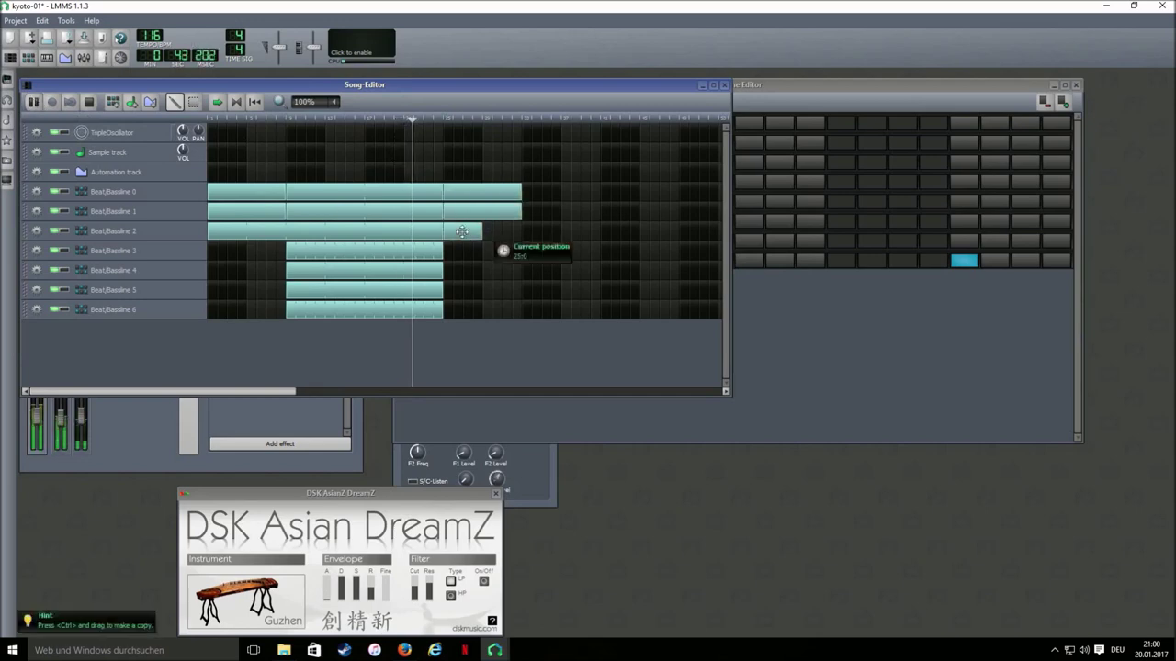
pyautogui.click(489, 230)
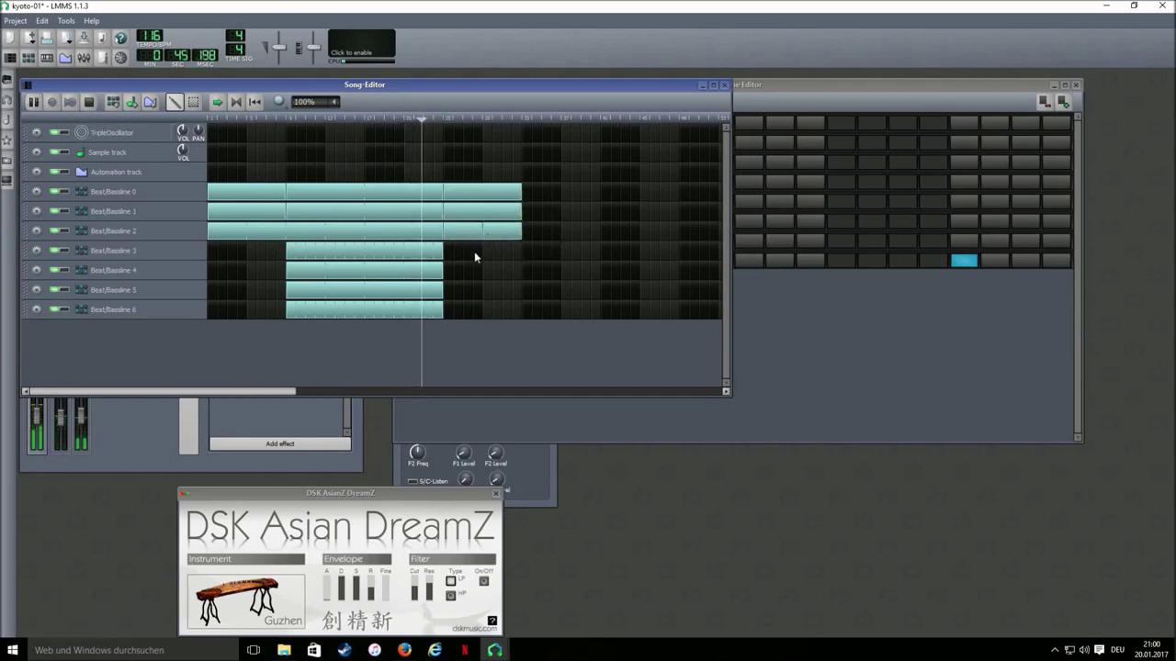
pyautogui.moveTo(455, 249); pyautogui.dragTo(521, 254)
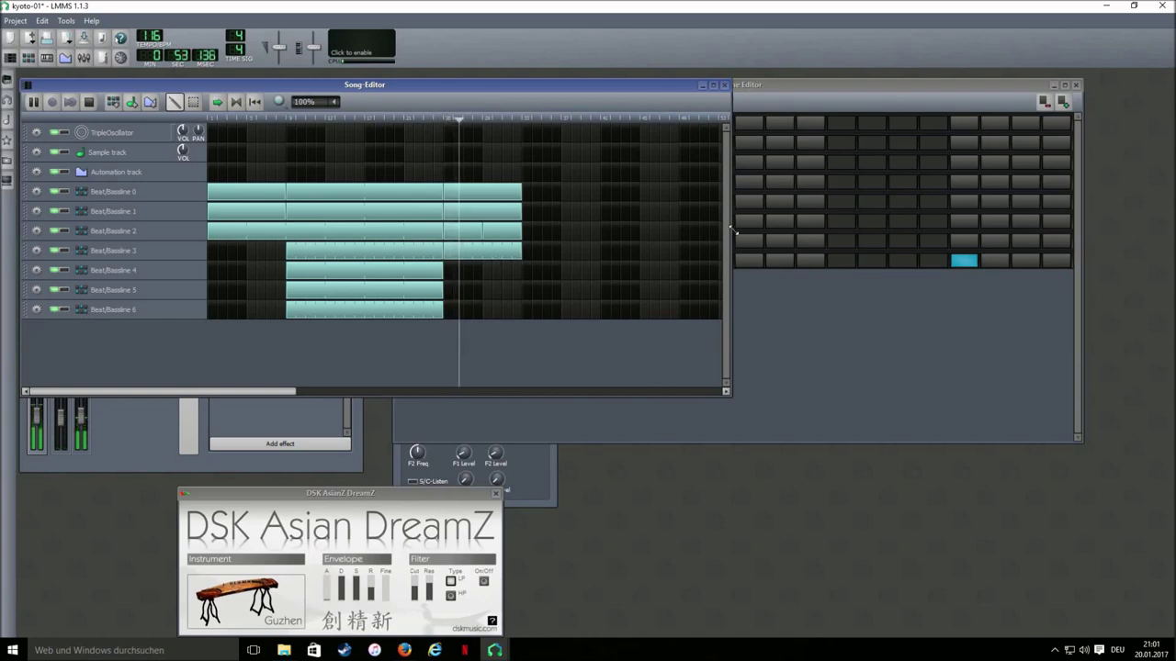
# - Widen the Song-Editor and continue Beat/Bassline 0, 1 and 2 from bar 33 through bar 48
pyautogui.moveTo(726, 271); pyautogui.dragTo(897, 271)
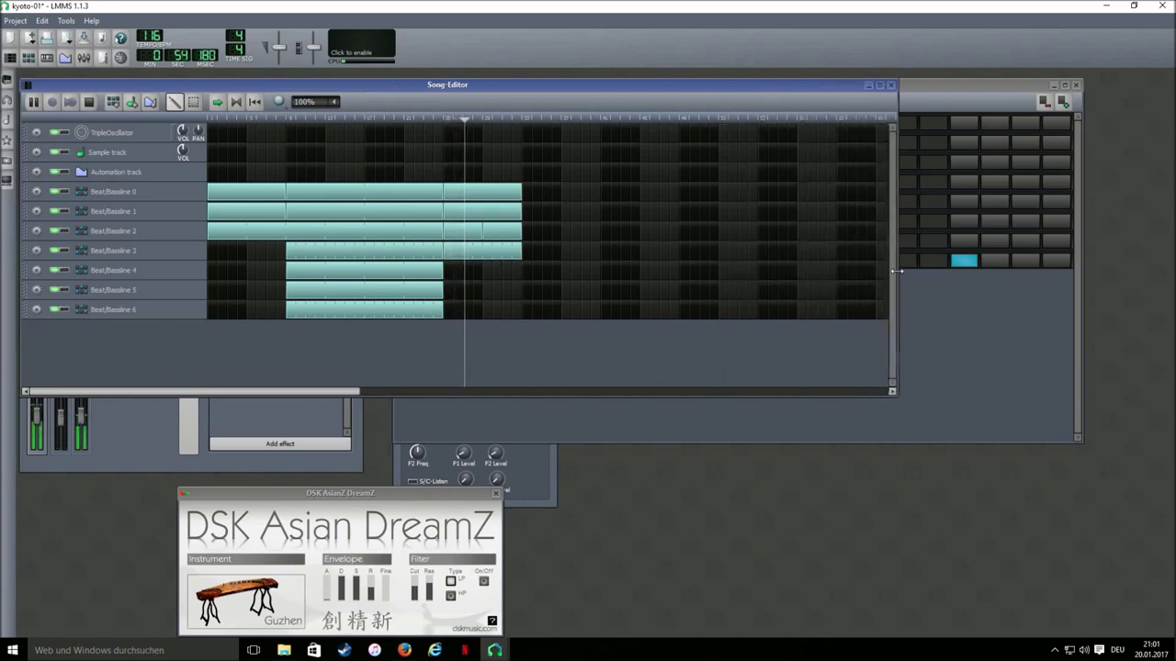
pyautogui.click(528, 193)
pyautogui.click(532, 212)
pyautogui.click(527, 231)
pyautogui.moveTo(560, 231); pyautogui.dragTo(670, 233)
pyautogui.click(604, 193)
pyautogui.click(602, 215)
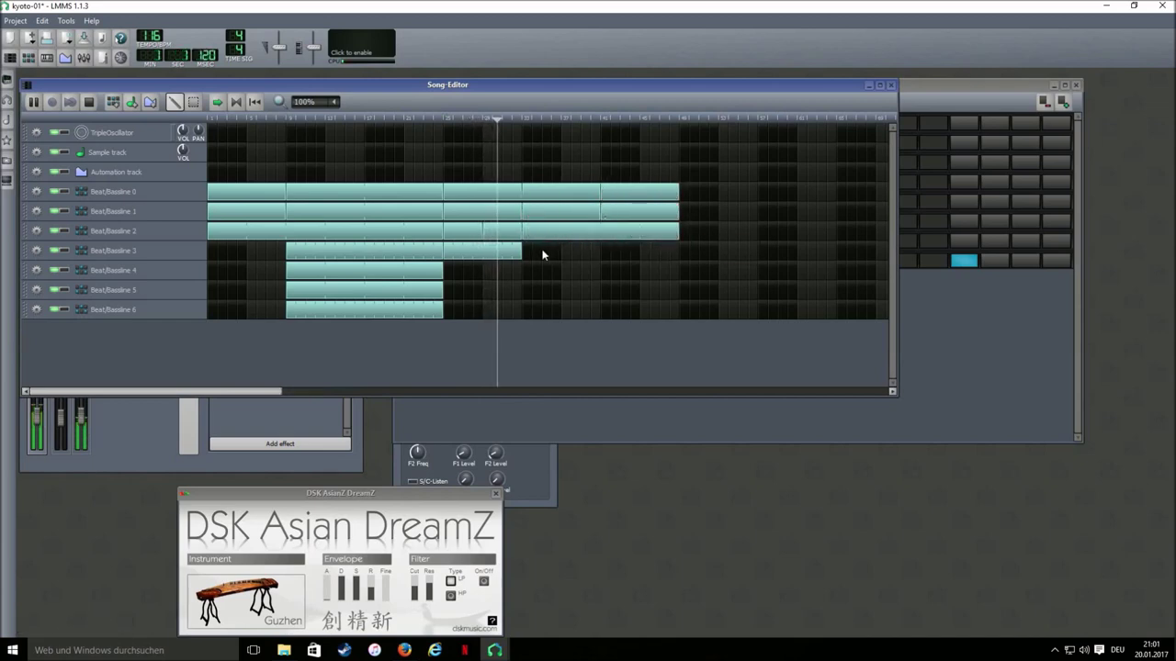
# - Continue Beat/Bassline 3 through bar 48 and add Beat/Bassline 4 blocks from bar 33 through bar 48
pyautogui.moveTo(521, 250); pyautogui.dragTo(688, 263)
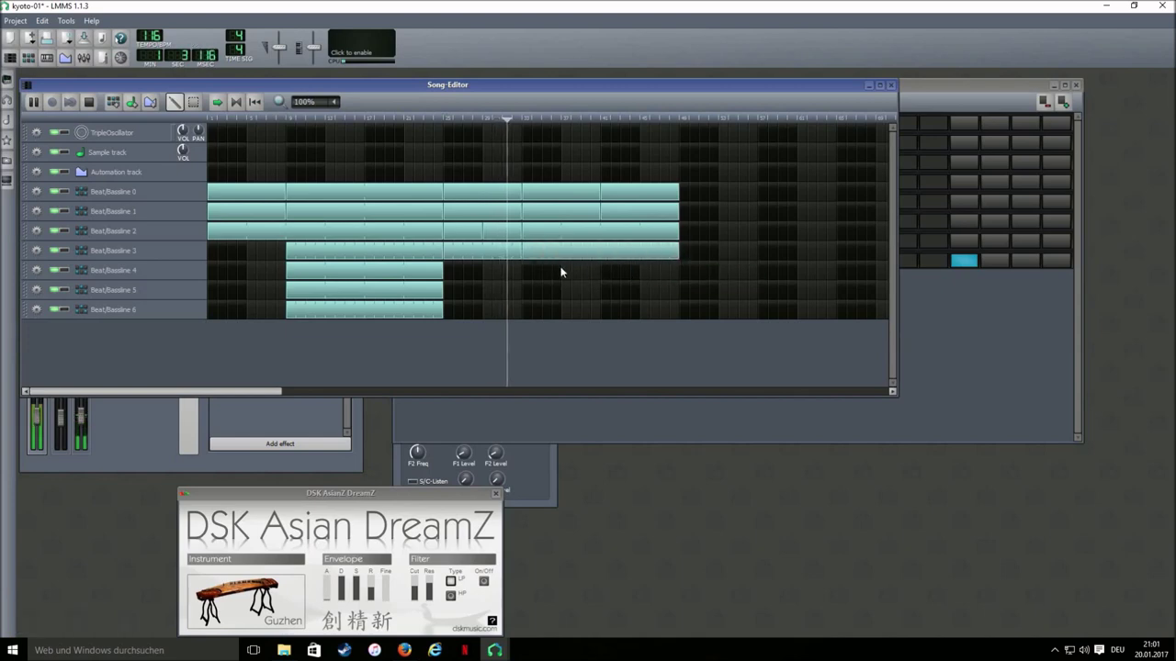
pyautogui.click(532, 272)
pyautogui.moveTo(556, 270); pyautogui.dragTo(648, 274)
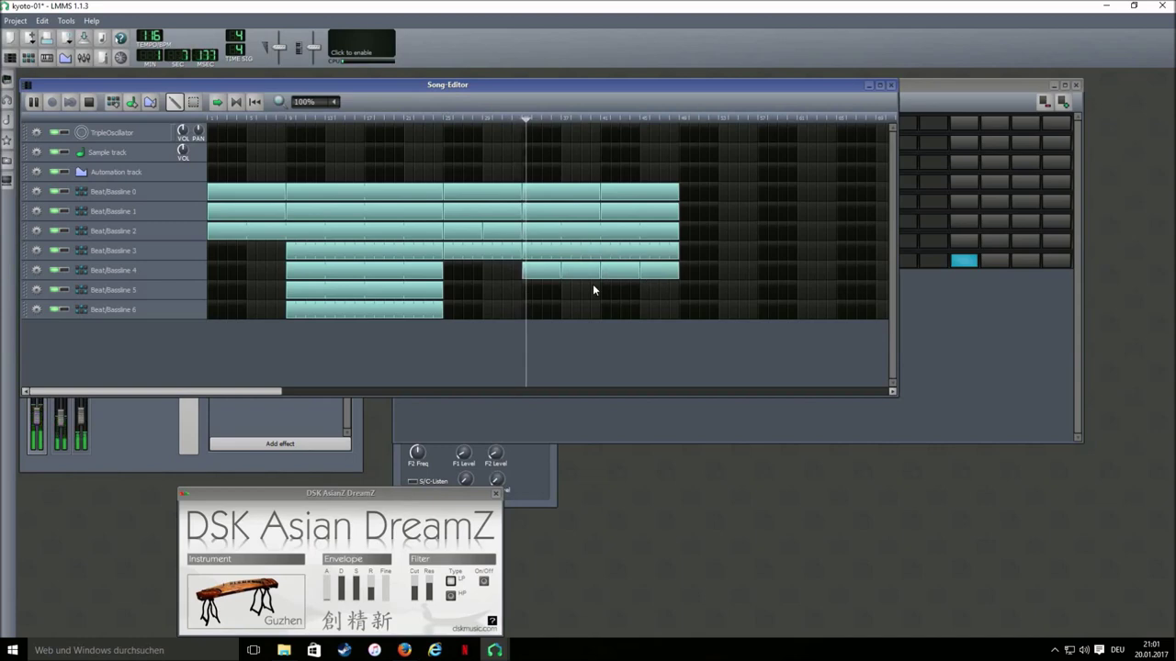
# - Check the Beat/Bassline 6 pattern, then add Beat/Bassline 5 blocks to the song from bar 41 through bar 48
pyautogui.click(964, 332)
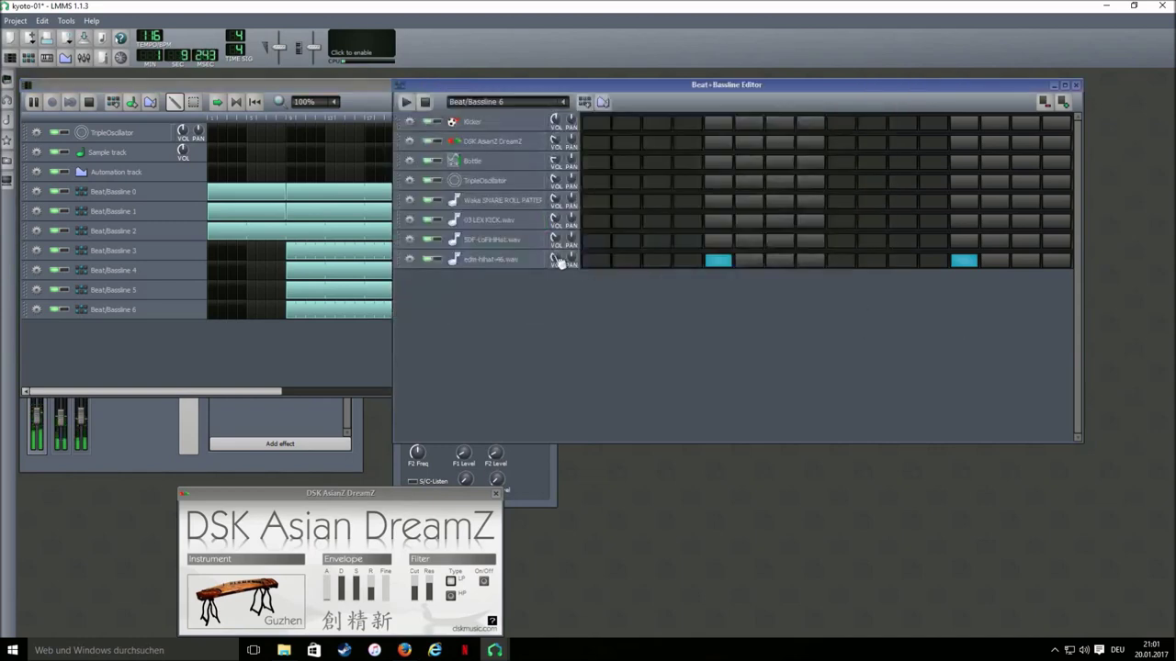
pyautogui.click(370, 86)
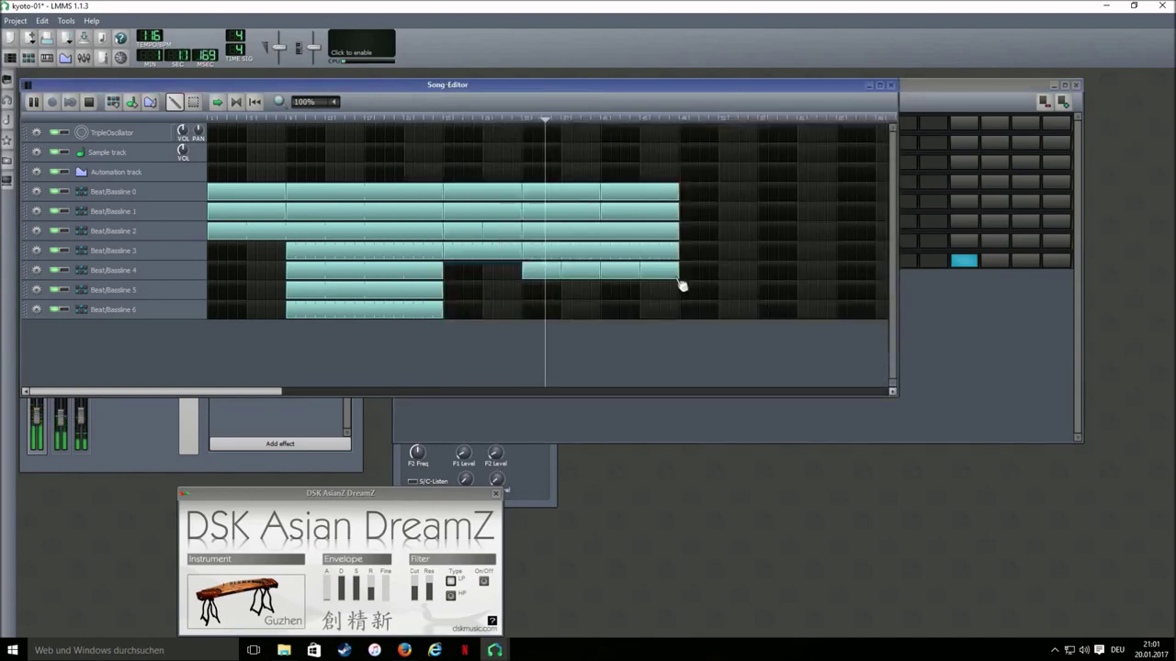
pyautogui.click(615, 291)
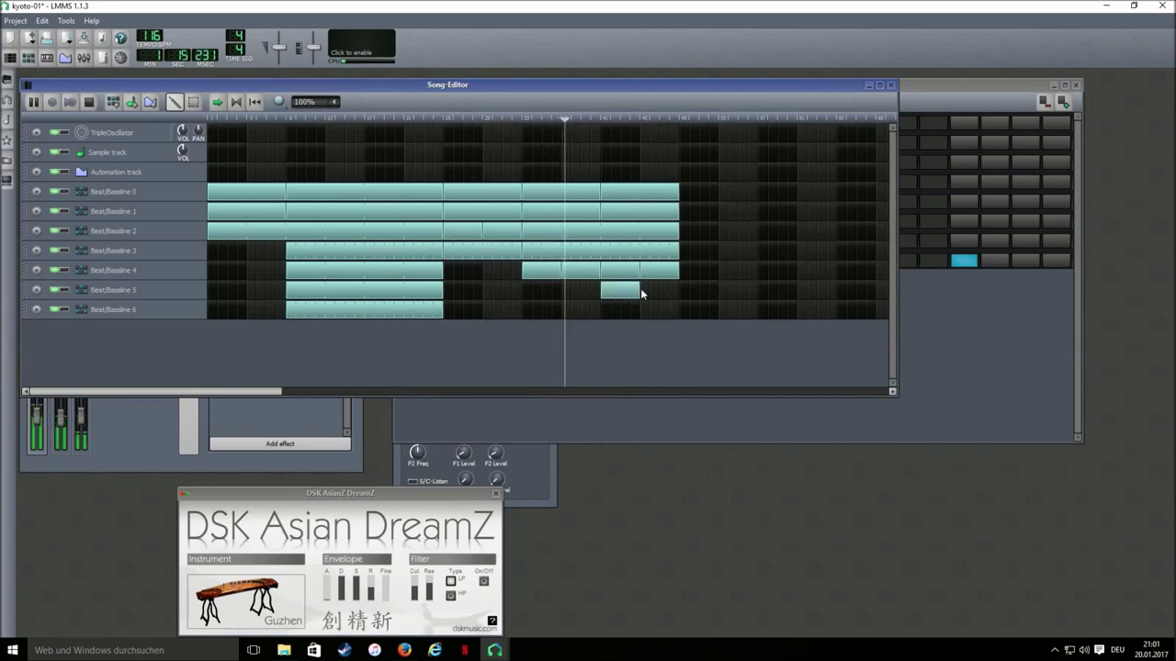
pyautogui.click(663, 290)
# - Continue Beat/Bassline 0, 1 and 2 from bar 49 through bar 56, and stop playback
pyautogui.click(684, 195)
pyautogui.click(685, 214)
pyautogui.click(688, 232)
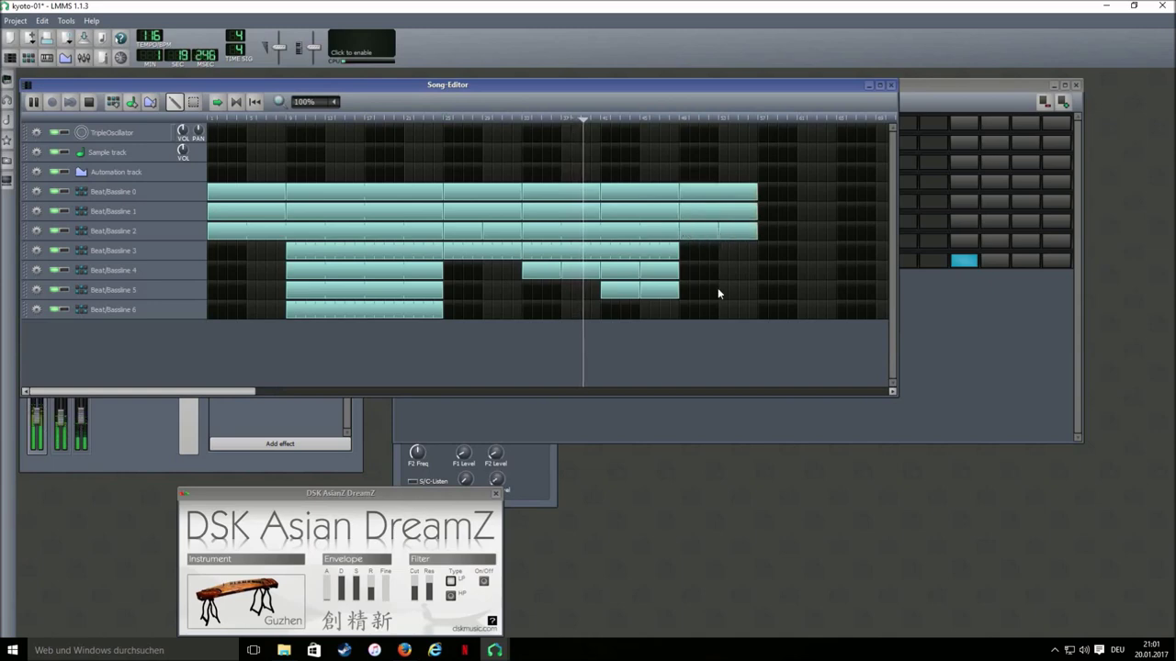
pyautogui.click(89, 102)
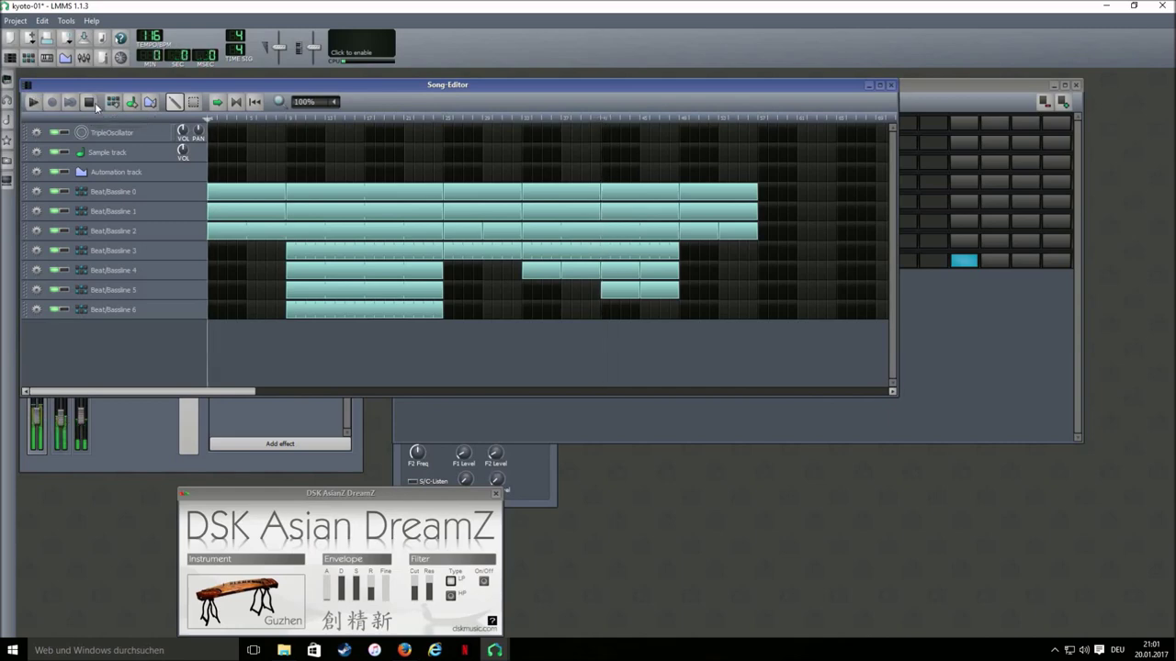
# - Continue Beat/Bassline 0, 1 and 2 from bar 57 through bar 72, widening the Song-Editor to fit them
pyautogui.click(766, 192)
pyautogui.click(843, 192)
pyautogui.click(770, 211)
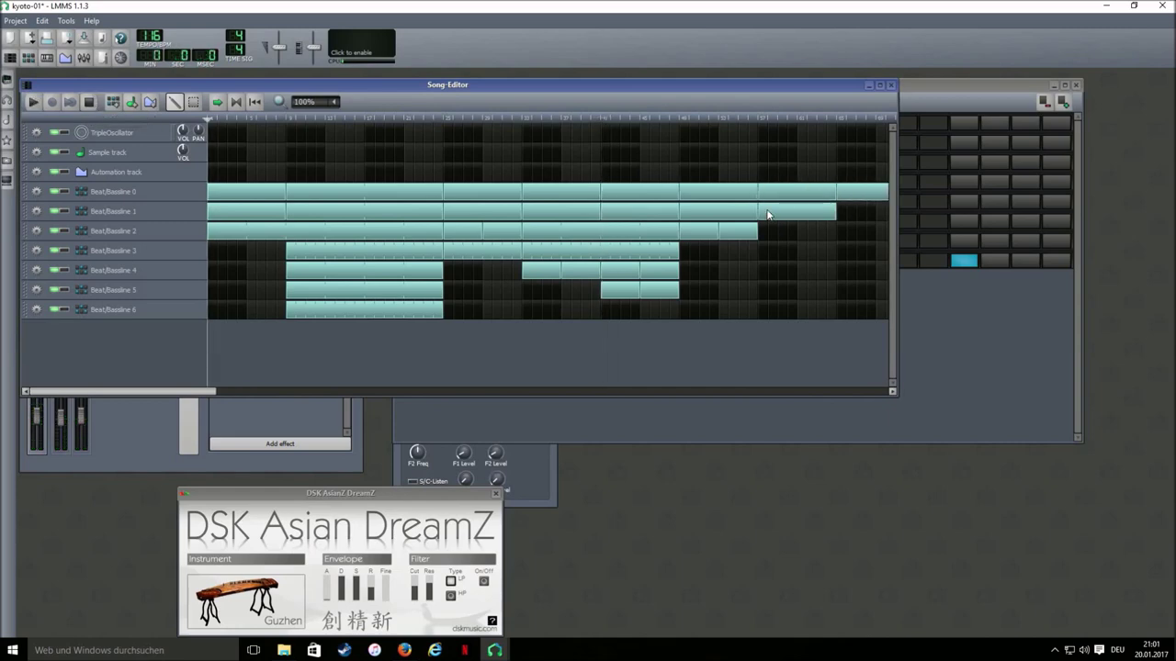
pyautogui.click(843, 211)
pyautogui.moveTo(897, 224); pyautogui.dragTo(988, 240)
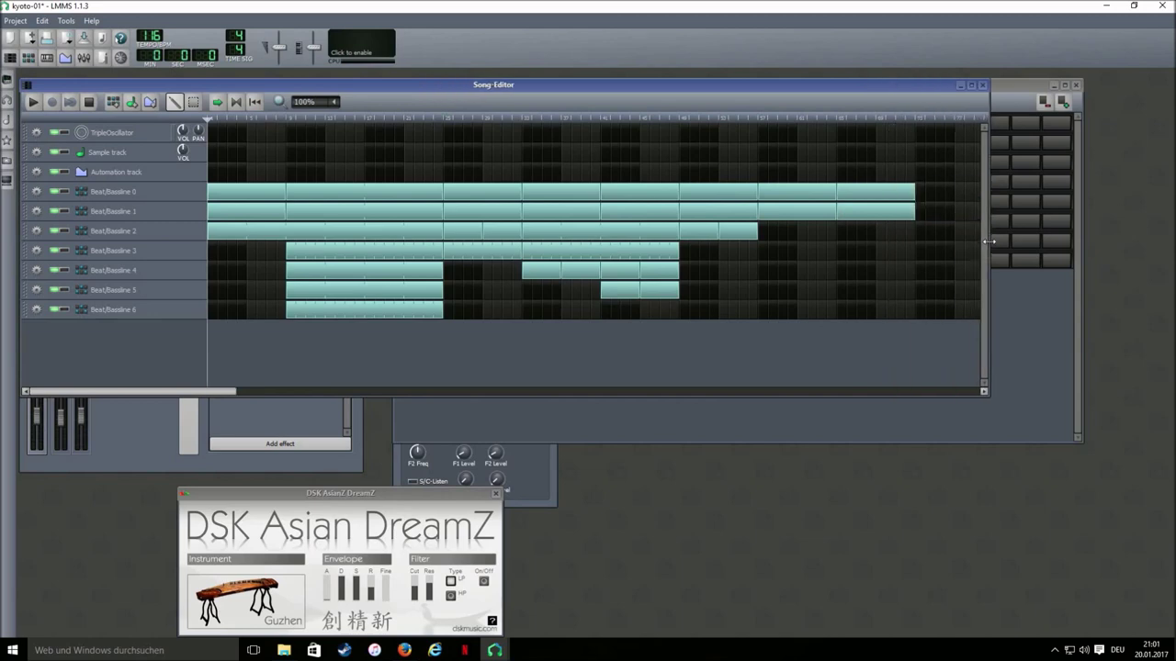
pyautogui.moveTo(798, 235); pyautogui.dragTo(913, 243)
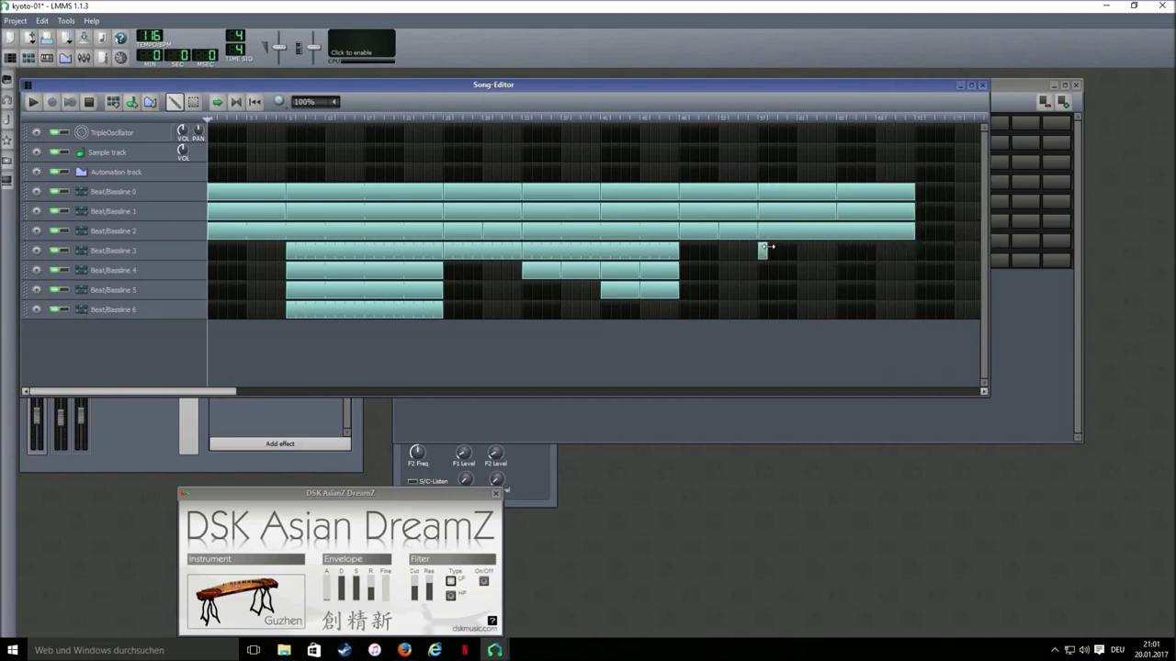
# - Fill Beat/Bassline 3, 4, 5 and 6 with blocks from bar 57 through bar 72
pyautogui.moveTo(767, 252); pyautogui.dragTo(902, 262)
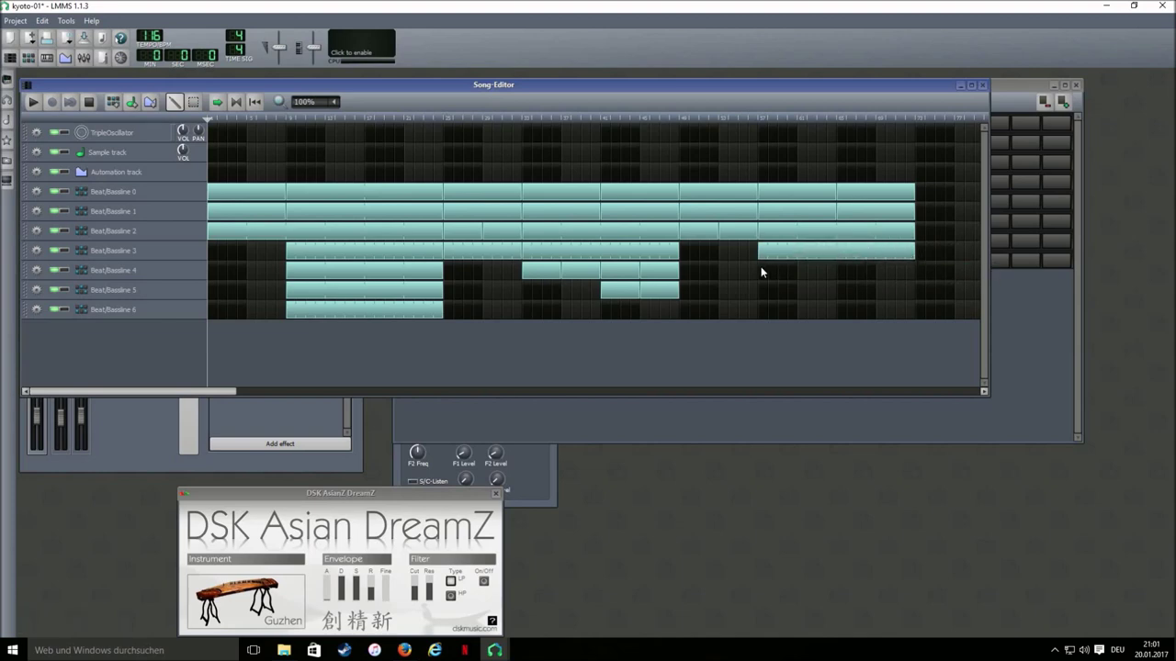
pyautogui.moveTo(800, 272); pyautogui.dragTo(915, 271)
pyautogui.moveTo(796, 289); pyautogui.dragTo(915, 290)
pyautogui.moveTo(768, 310); pyautogui.dragTo(914, 313)
# - Add the LADSPA Glame Lowpass Filter to the Master channel's effects chain in the FX-Mixer
pyautogui.click(143, 413)
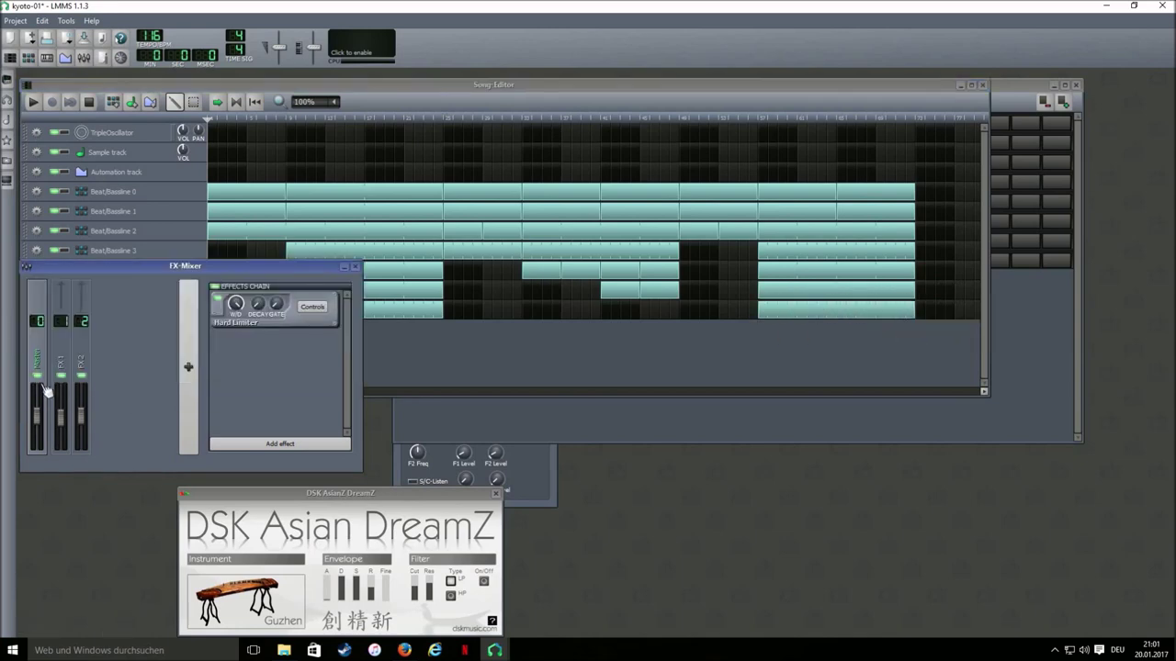
pyautogui.click(280, 444)
pyautogui.write('lowp')
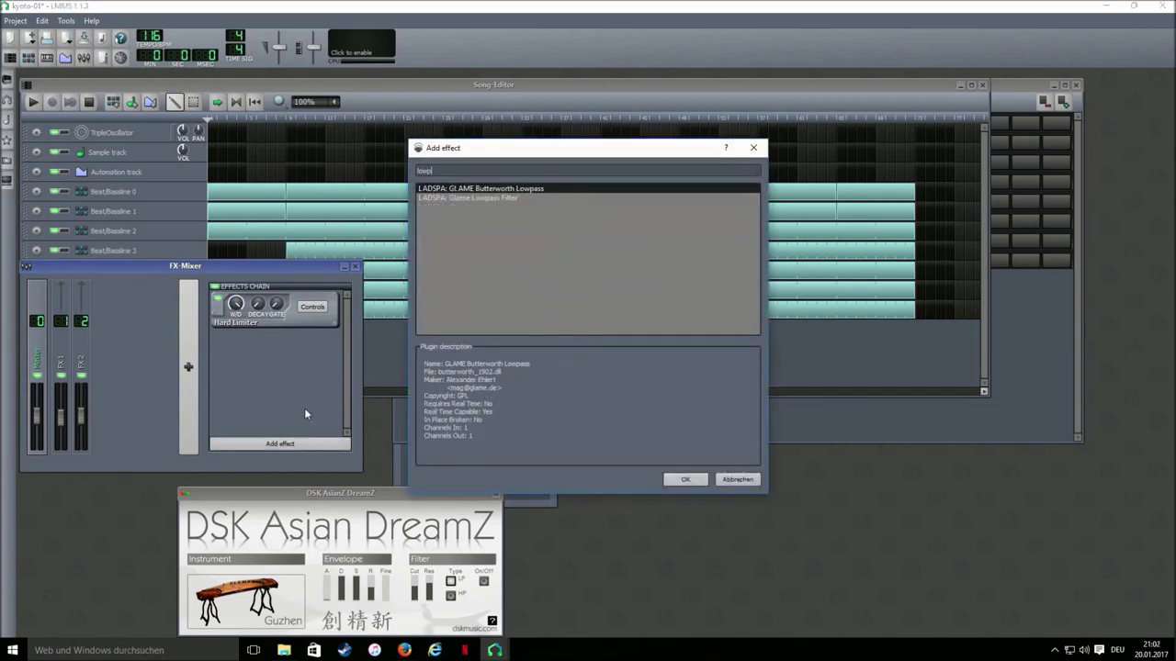
pyautogui.doubleClick(492, 199)
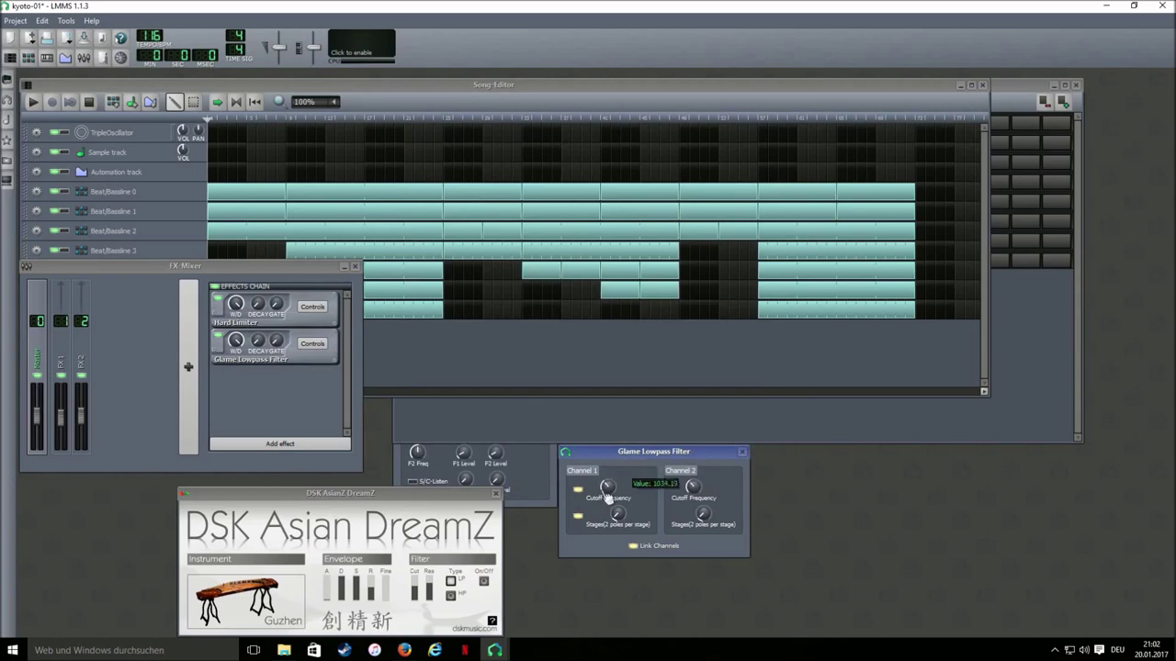
# - Lower the Glame Lowpass Filter's Channel 1 cutoff frequency to about 327, auditioning the song between adjustments
pyautogui.click(34, 102)
pyautogui.click(88, 102)
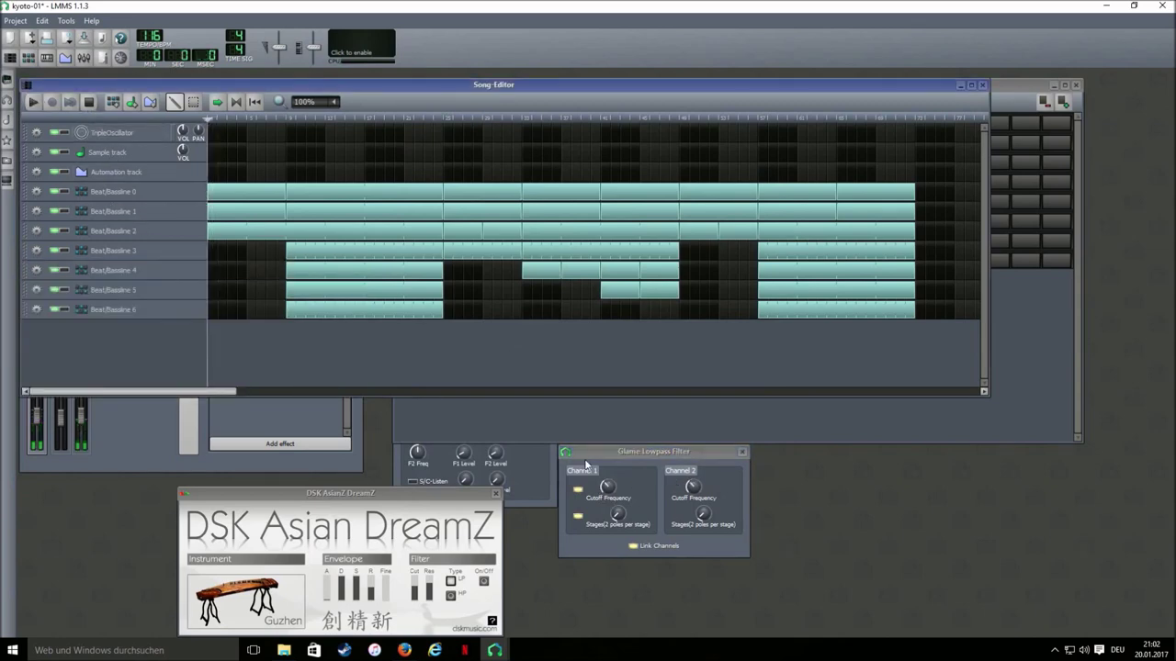
pyautogui.click(608, 486)
pyautogui.click(34, 102)
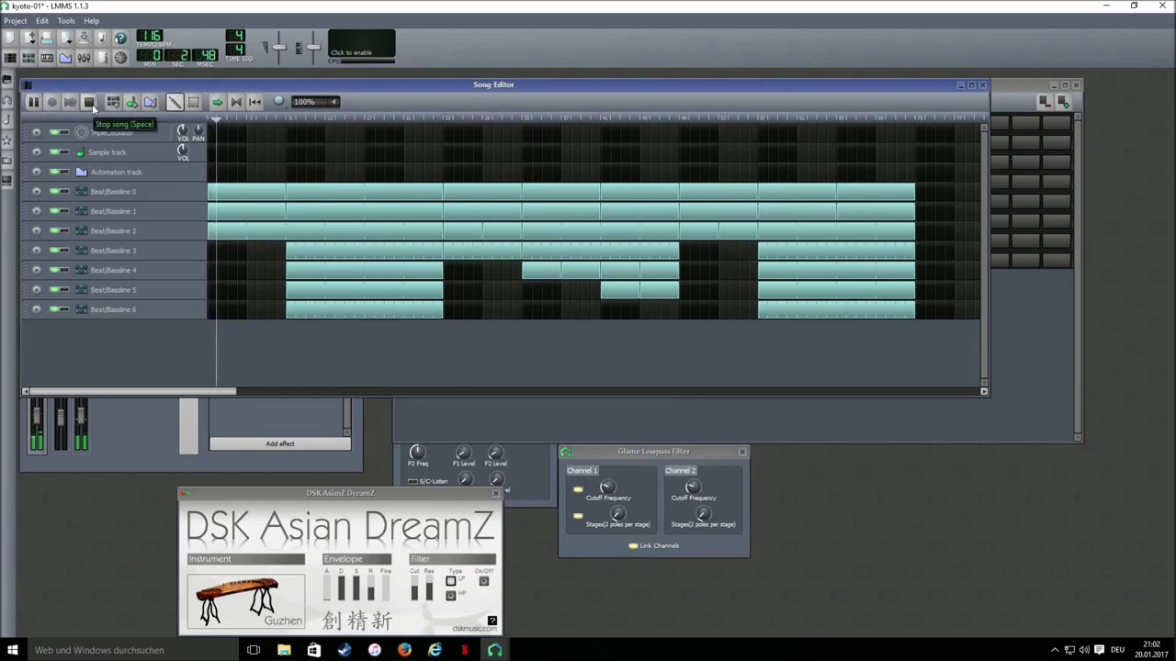
pyautogui.click(90, 103)
pyautogui.click(608, 488)
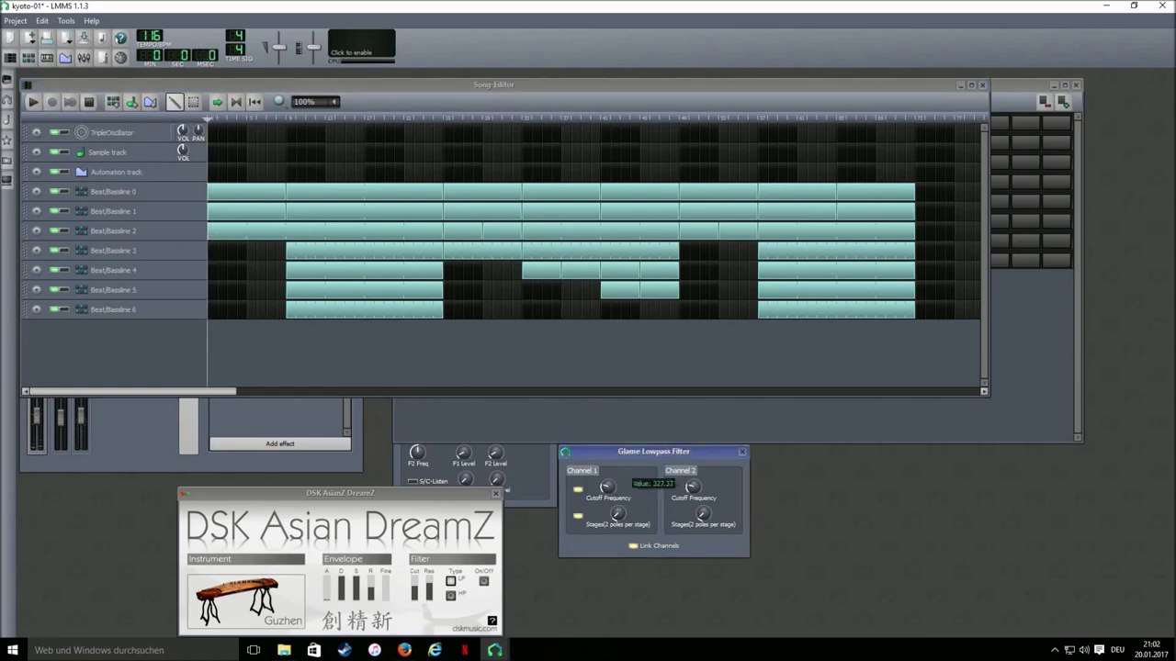
# - Create an automation block over bars 1 through 9 on the automation track and link it to the lowpass filter's cutoff frequency
pyautogui.click(215, 177)
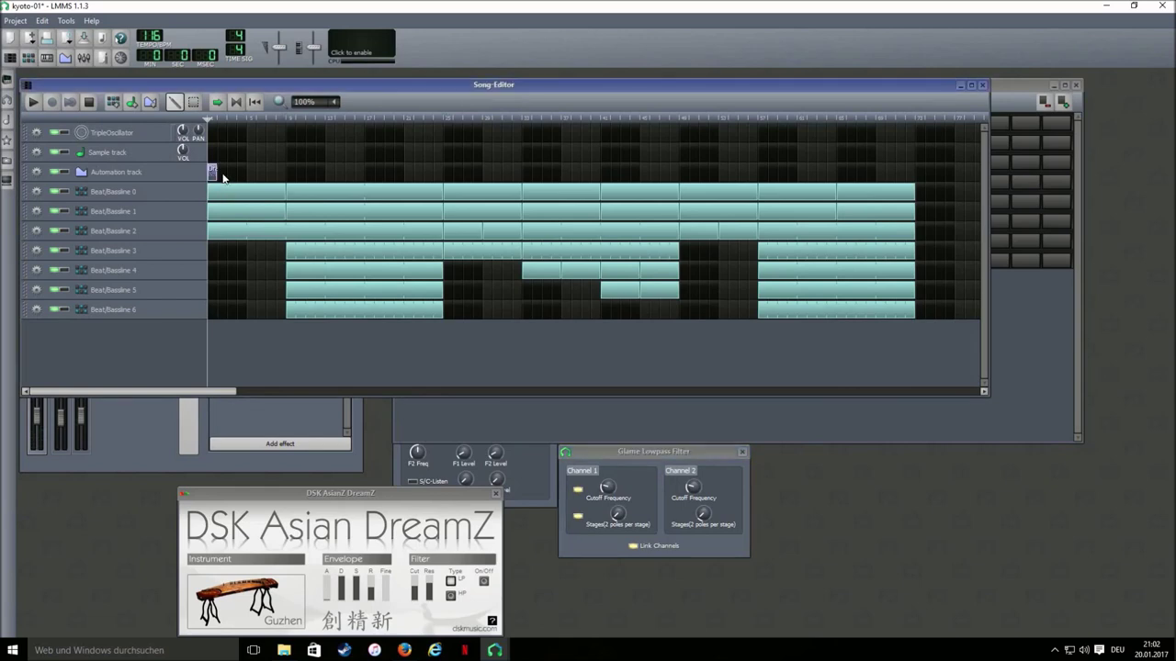
pyautogui.moveTo(216, 174); pyautogui.dragTo(285, 187)
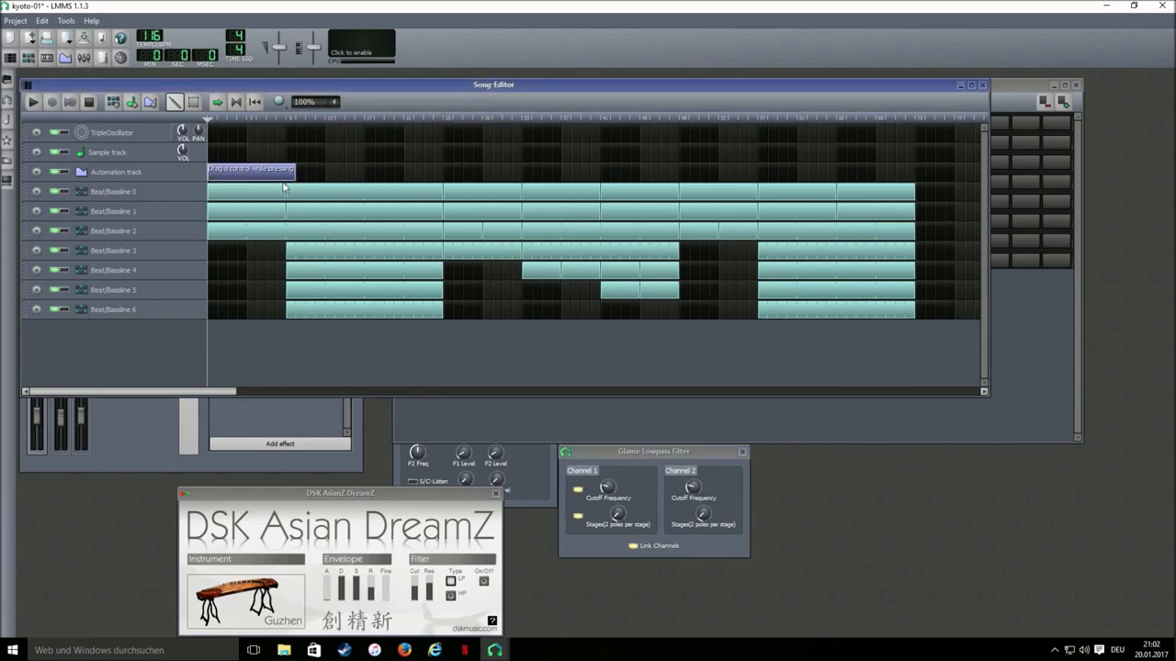
pyautogui.moveTo(607, 487); pyautogui.dragTo(261, 171)
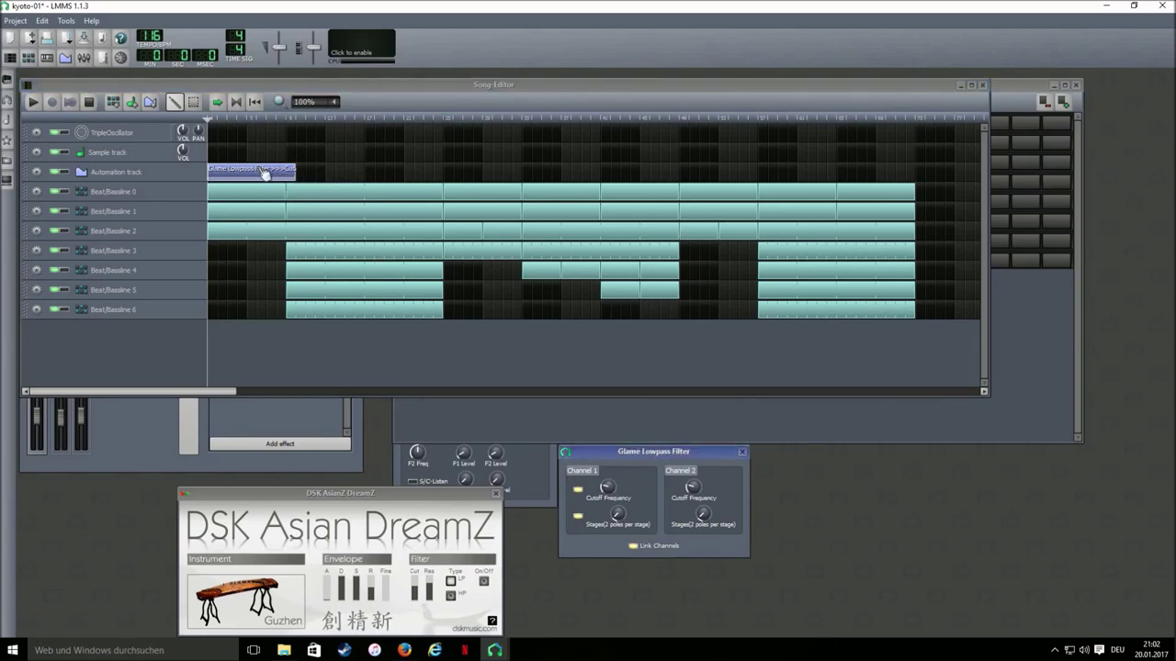
# - Draw the block's cutoff automation as a smooth cubic curve rising from the low starting value to the maximum near bar 9
pyautogui.doubleClick(264, 173)
pyautogui.click(449, 92)
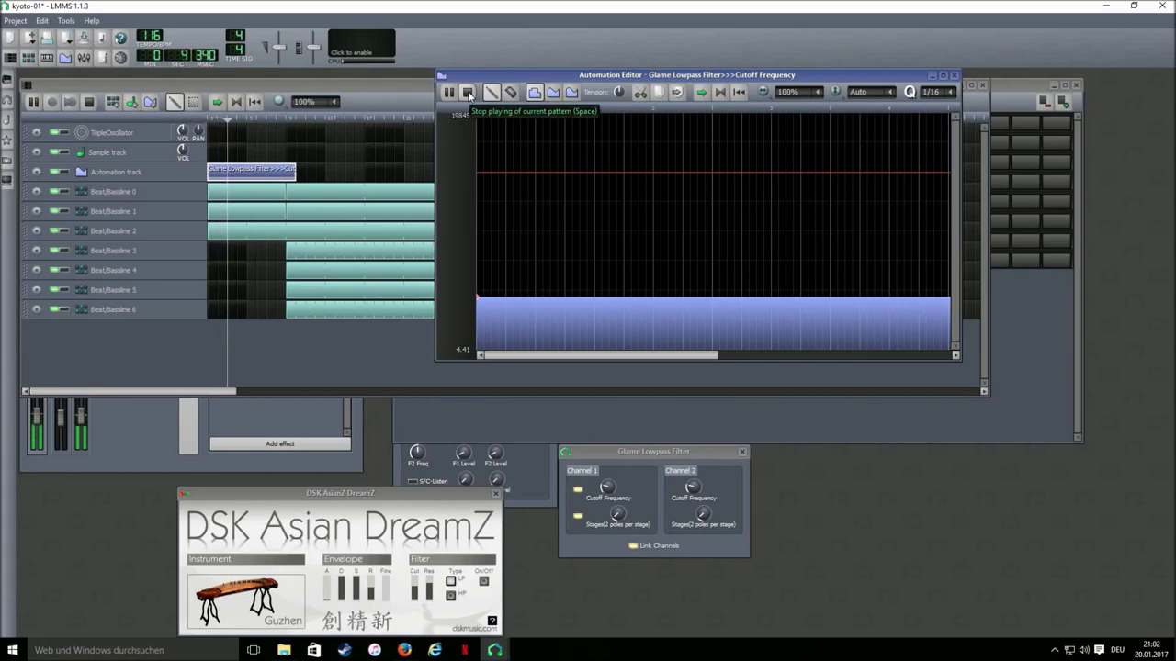
pyautogui.click(468, 92)
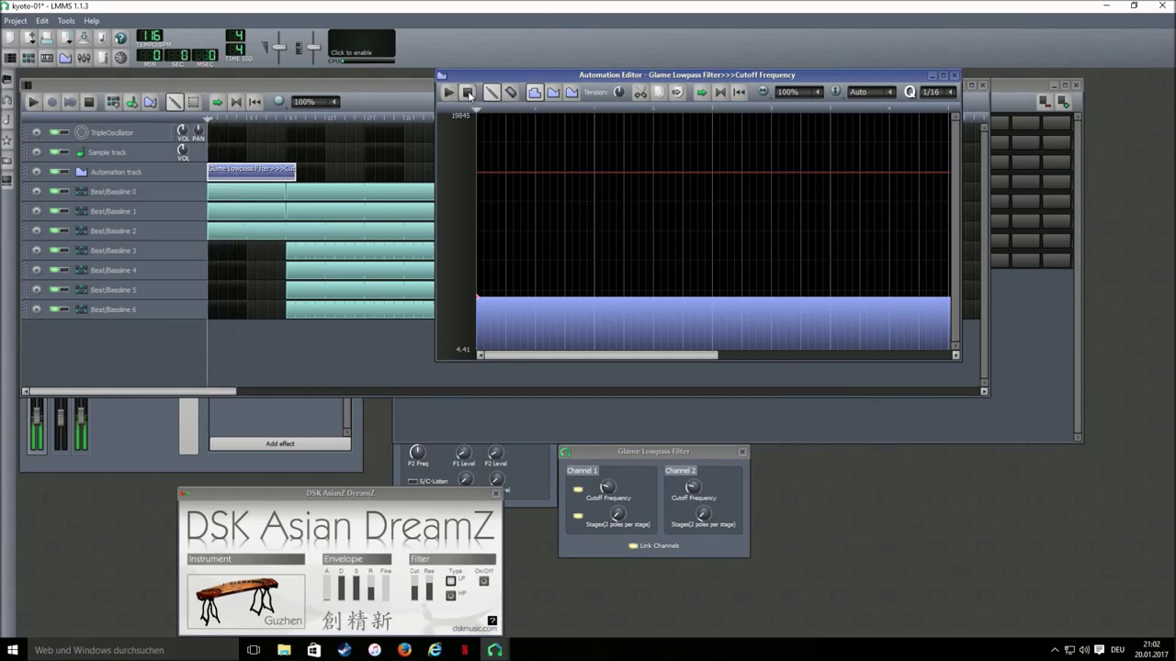
pyautogui.press('space')
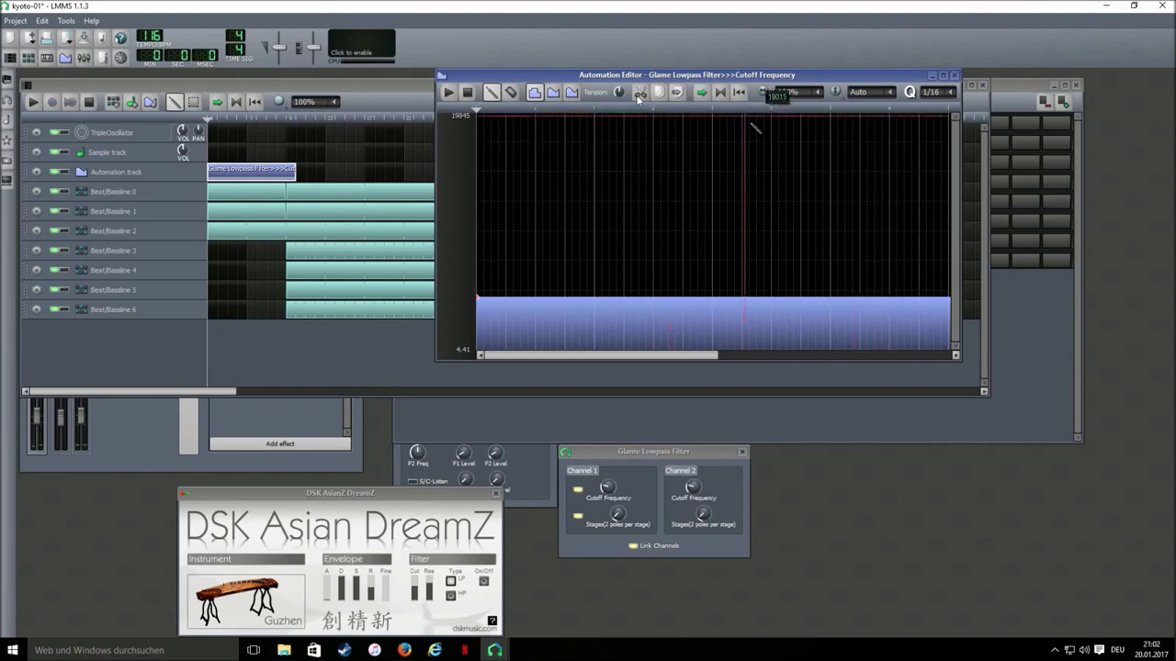
pyautogui.scroll(-1, 792, 93)
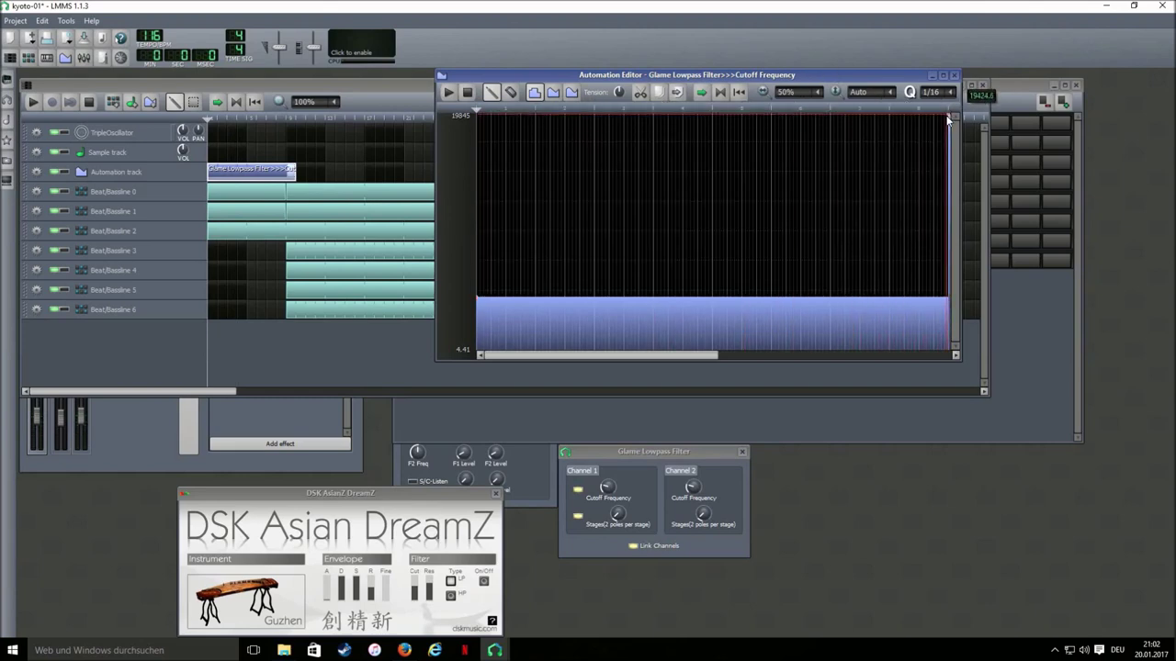
pyautogui.click(572, 92)
pyautogui.moveTo(800, 189)
pyautogui.mouseDown()
pyautogui.moveTo(699, 215)
pyautogui.moveTo(733, 264)
pyautogui.moveTo(557, 285)
pyautogui.moveTo(541, 298)
pyautogui.moveTo(724, 277)
pyautogui.moveTo(794, 220)
pyautogui.moveTo(735, 262)
pyautogui.moveTo(761, 269)
pyautogui.moveTo(694, 290)
pyautogui.moveTo(701, 296)
pyautogui.moveTo(622, 296)
pyautogui.moveTo(518, 252)
pyautogui.moveTo(477, 216)
pyautogui.mouseUp()
# - Audition the song while reshaping the end of the cutoff curve into a later, steeper rise, and stop playback
pyautogui.click(33, 102)
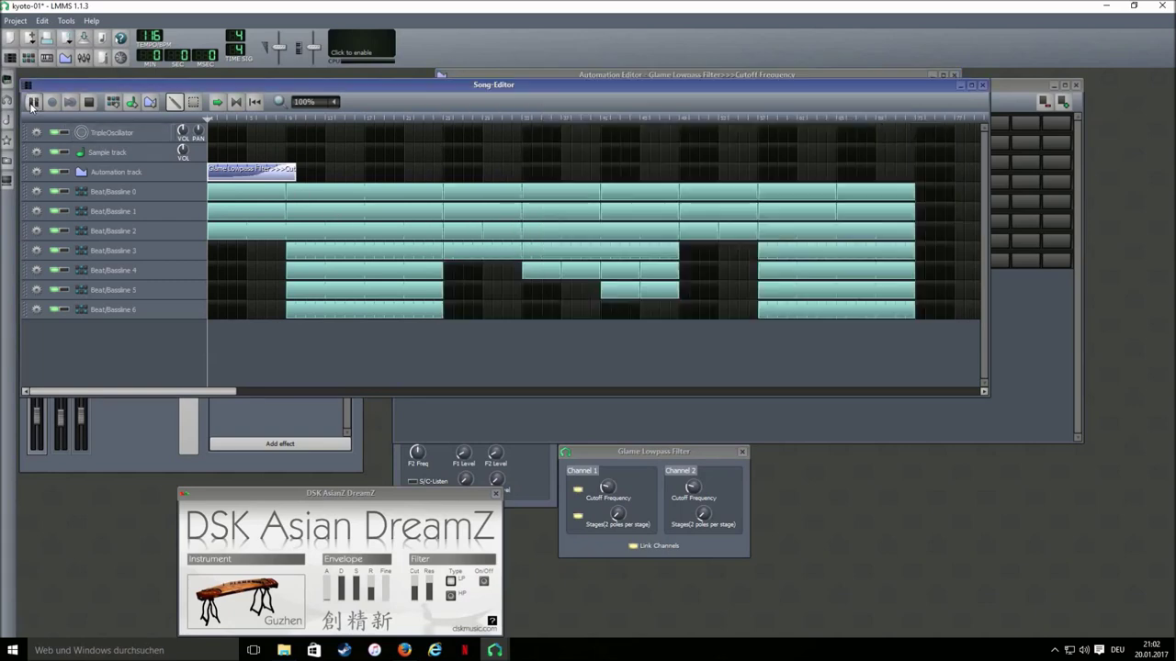
pyautogui.rightClick(250, 181)
pyautogui.click(276, 195)
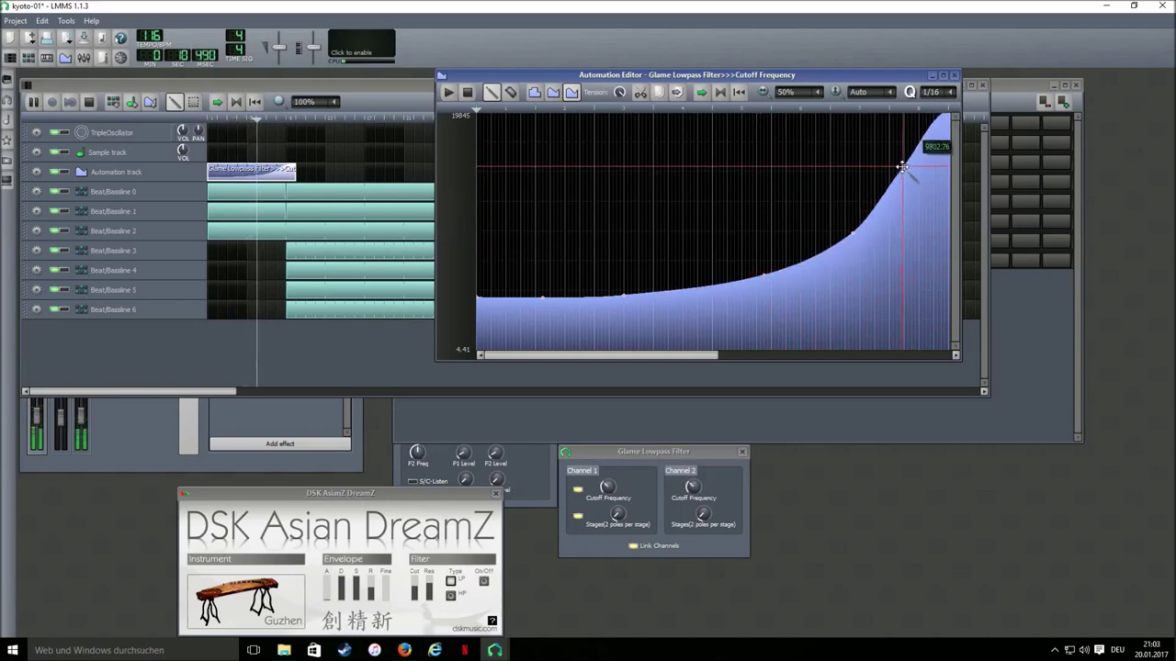
pyautogui.moveTo(913, 171); pyautogui.dragTo(935, 133)
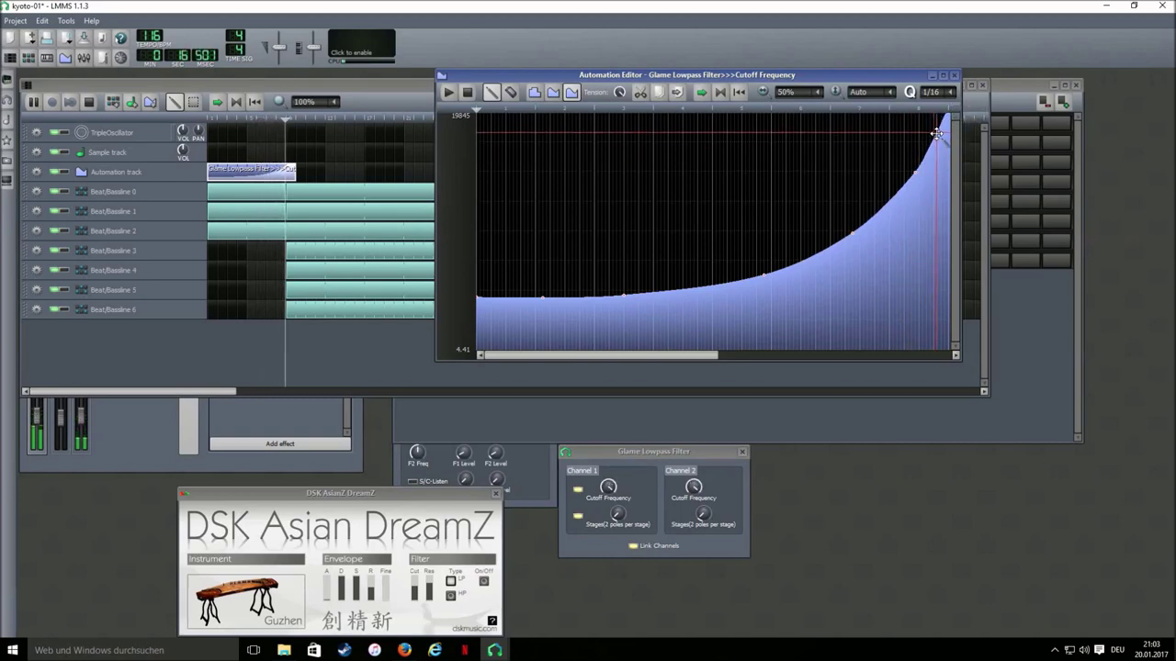
pyautogui.click(251, 81)
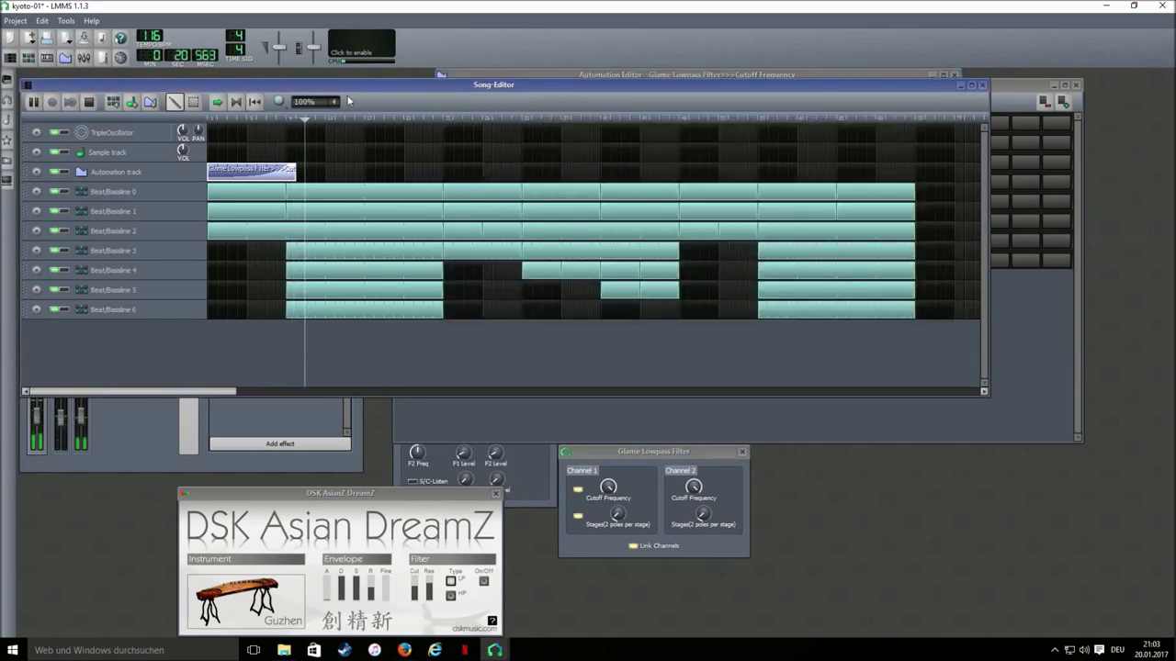
pyautogui.click(89, 102)
# - Copy the cutoff automation into a new block over bars 49 through 57, link it to the filter's cutoff frequency, and start playback
pyautogui.rightClick(234, 171)
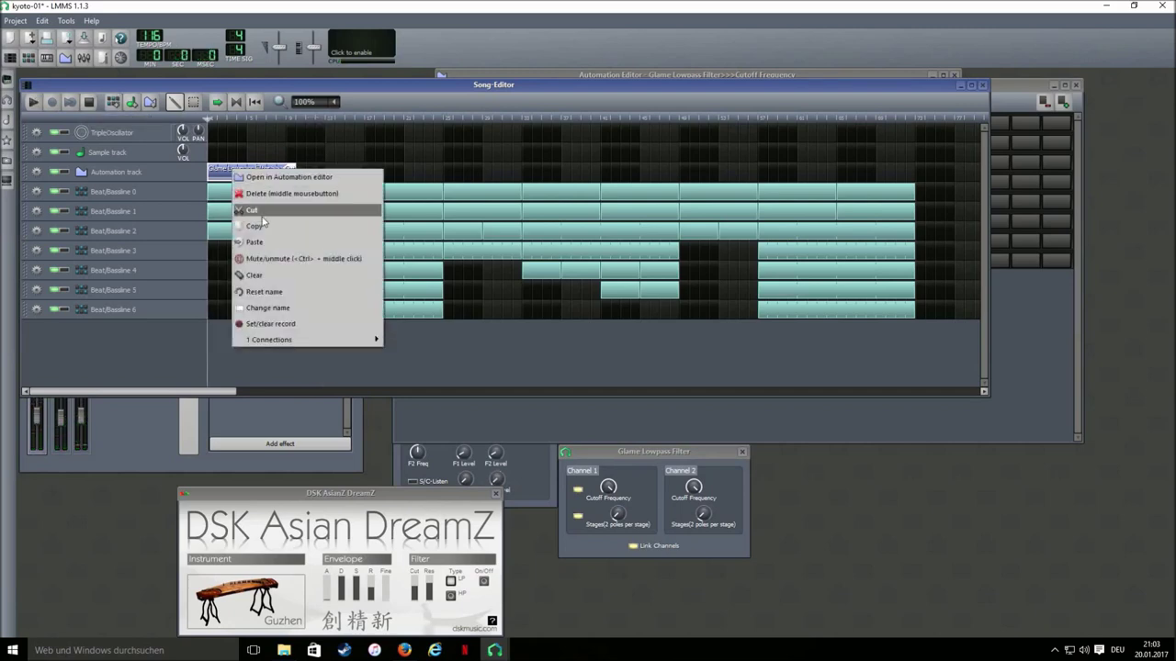
pyautogui.click(262, 230)
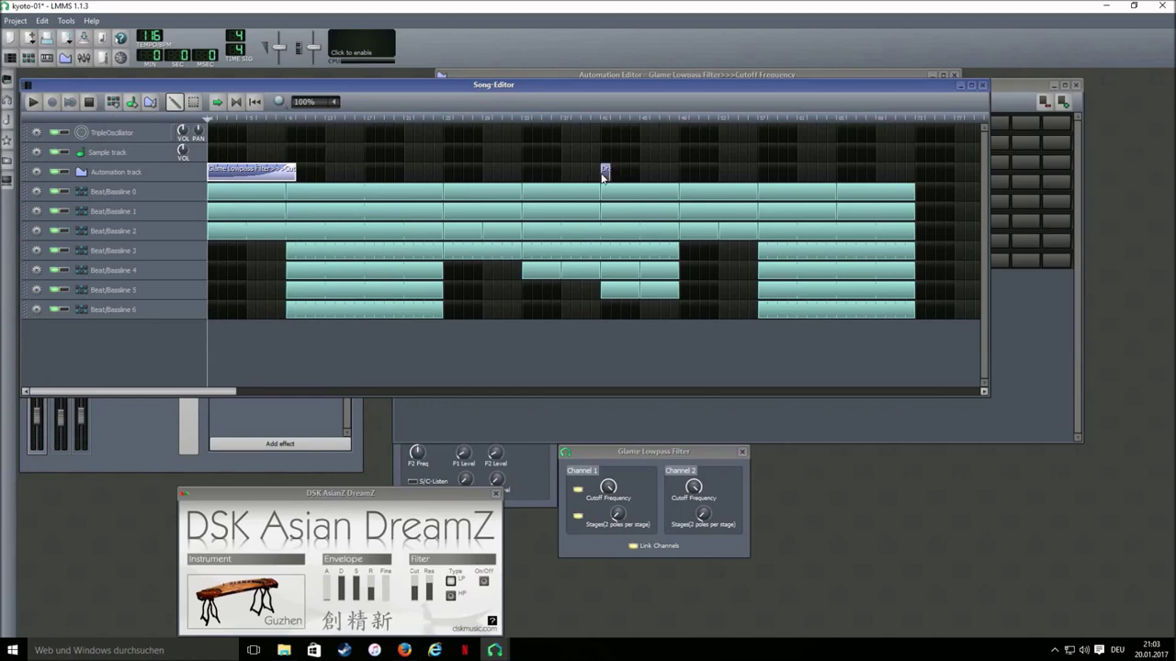
pyautogui.moveTo(608, 169); pyautogui.dragTo(746, 180)
pyautogui.rightClick(711, 174)
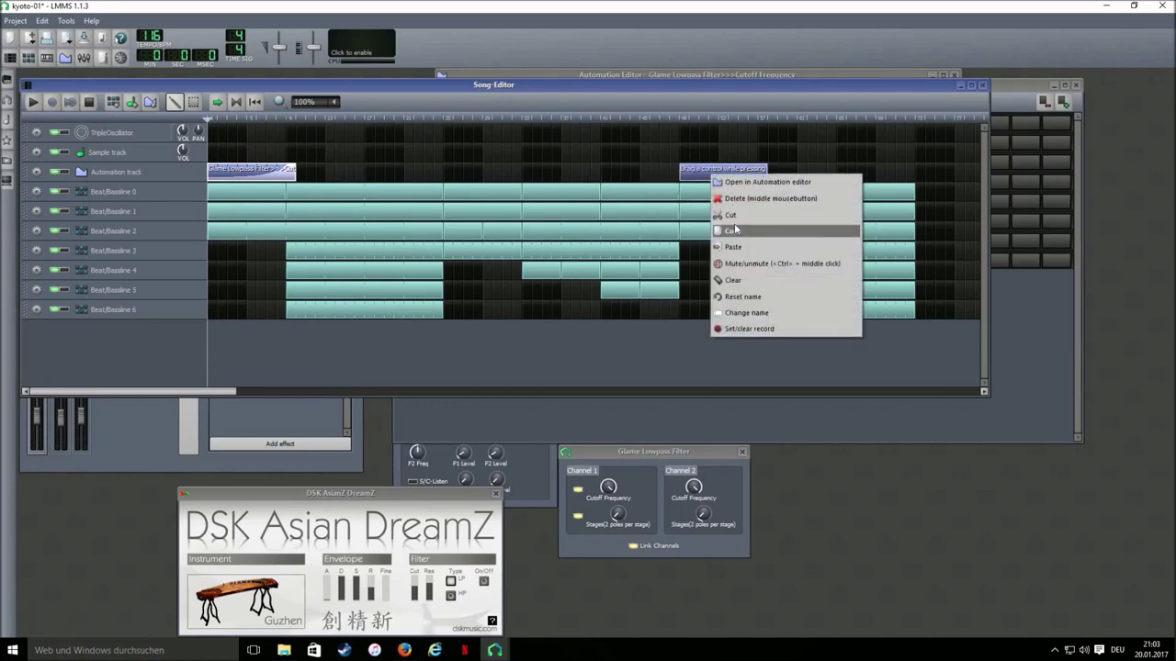
pyautogui.click(733, 247)
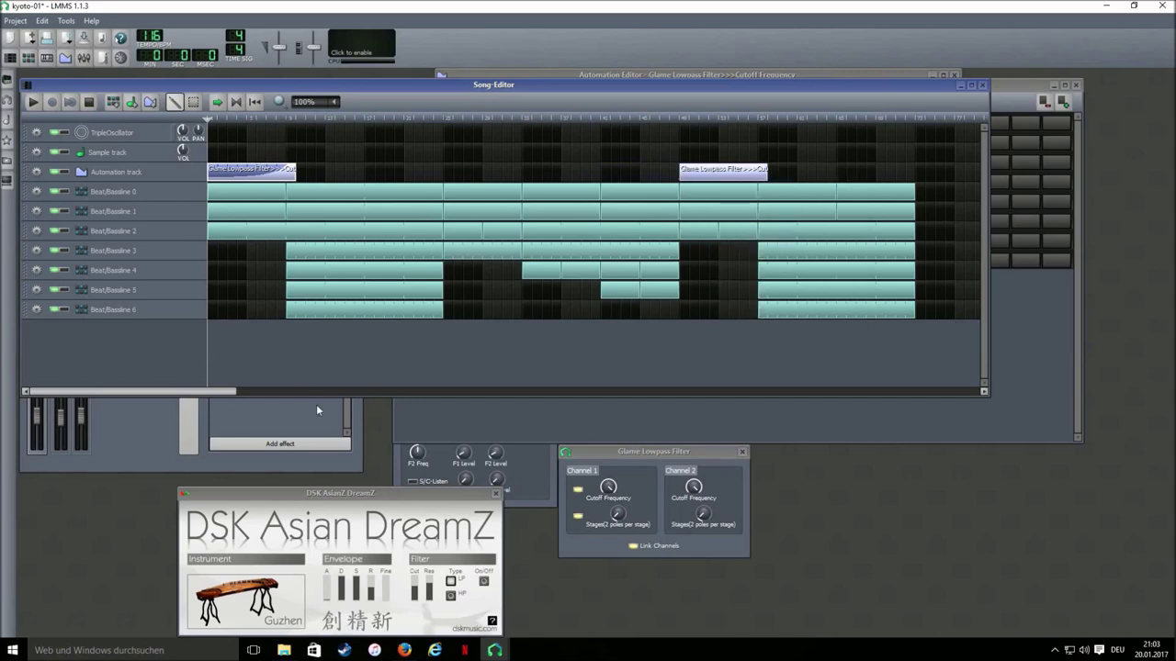
pyautogui.moveTo(607, 489); pyautogui.dragTo(722, 190)
pyautogui.click(33, 102)
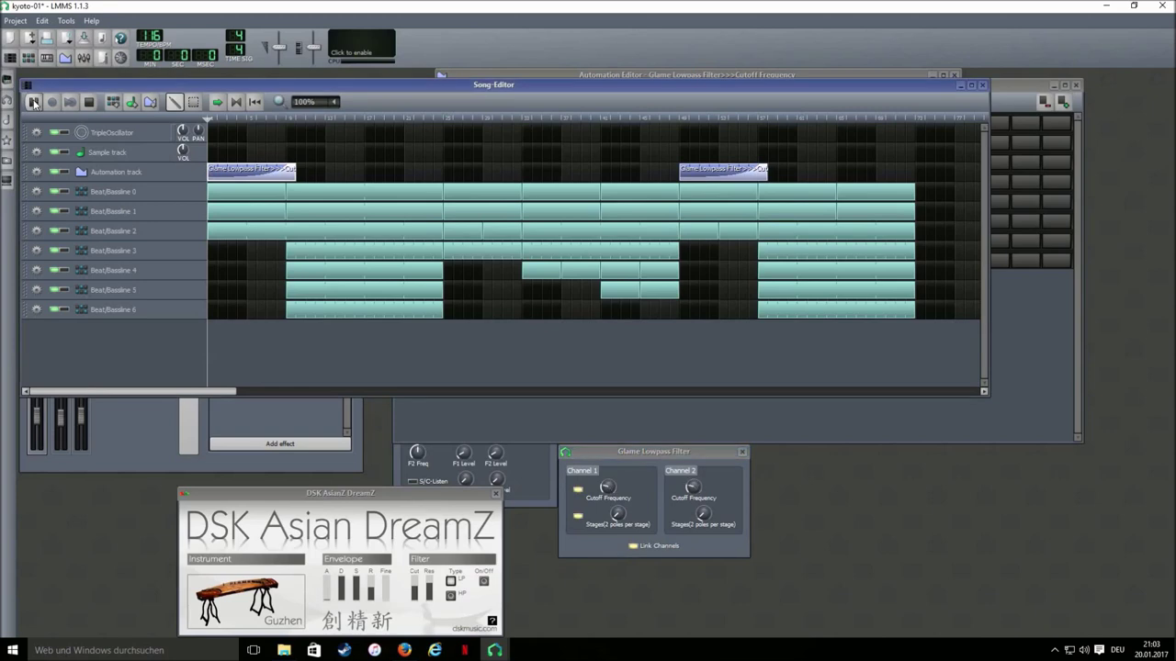